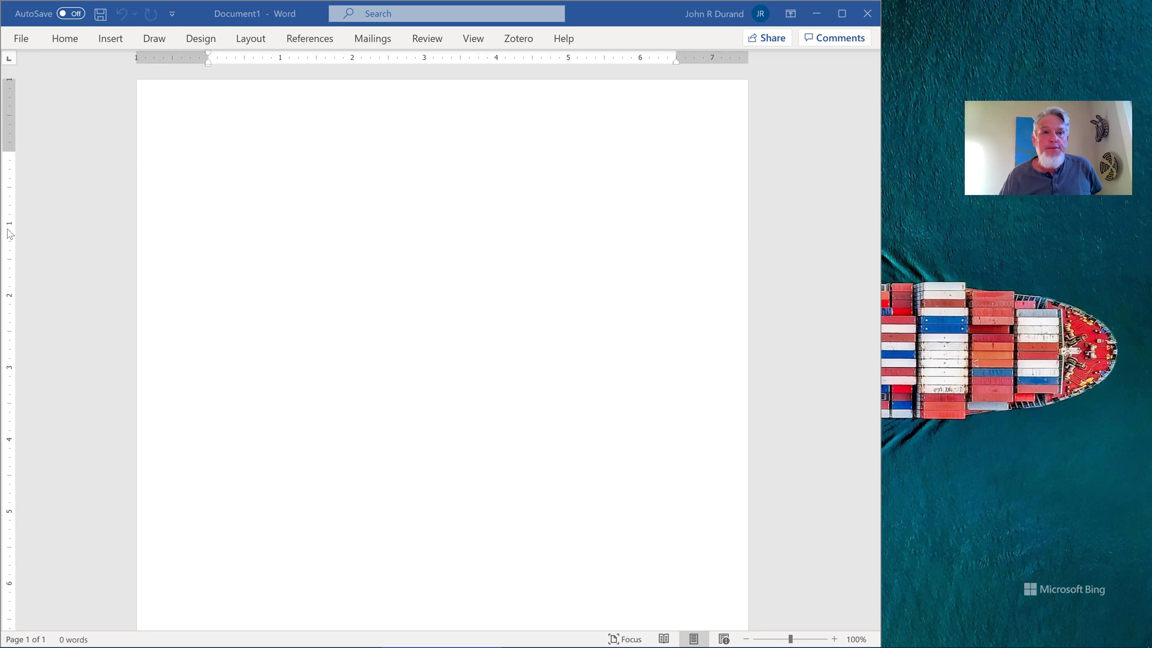
# Type the first line 'This paper is about Patagonian Toothfish' on the blank page
pyautogui.click(258, 164)
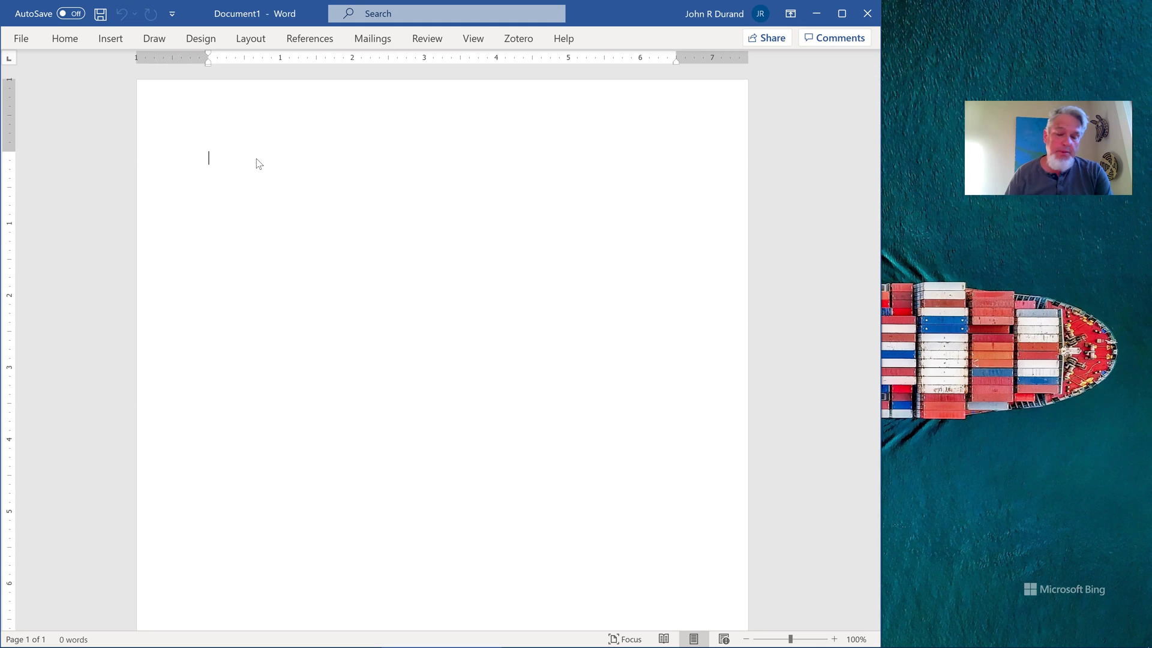
pyautogui.write('The')
pyautogui.press('BackSpace')
pyautogui.write('is paper is about ')
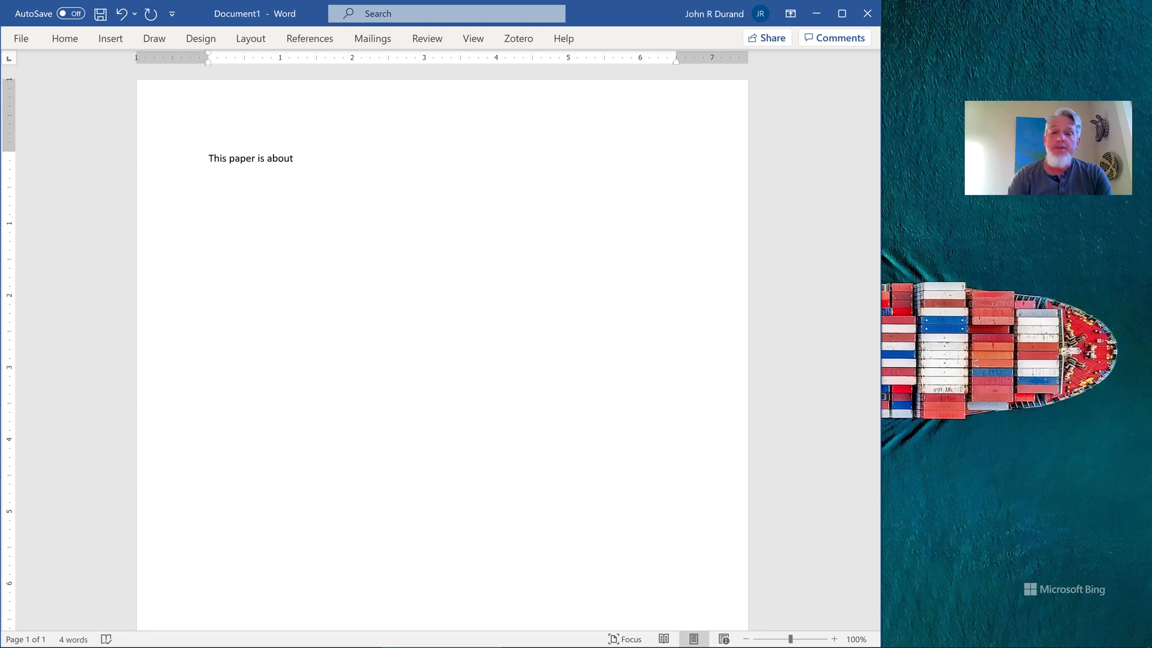
pyautogui.write('pa')
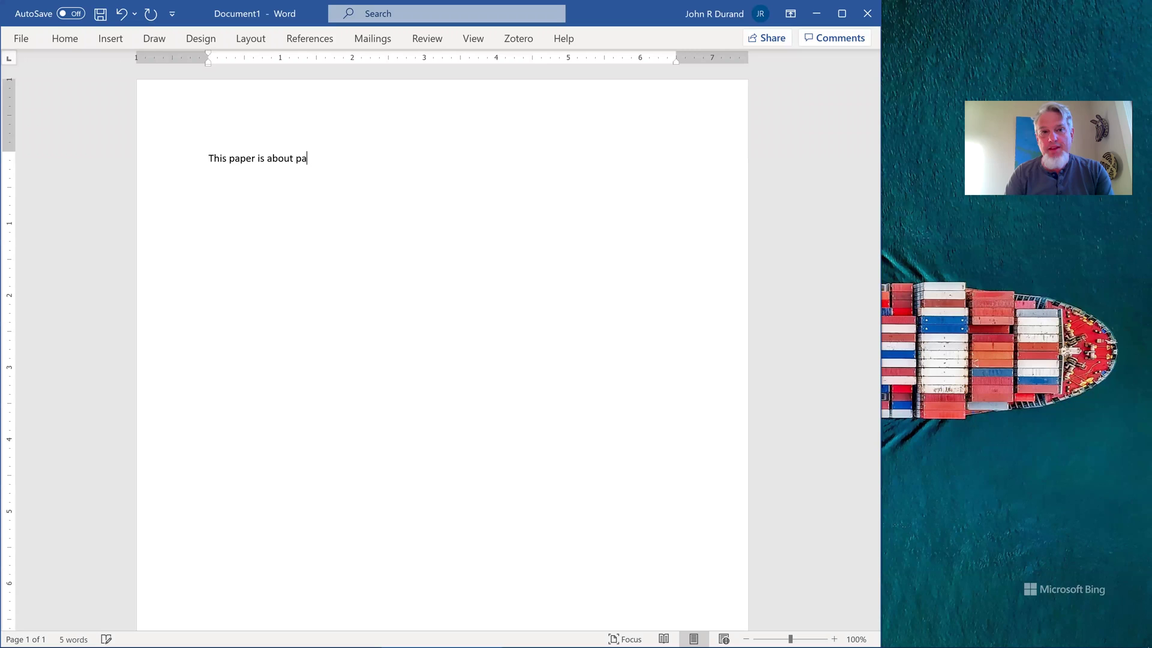
pyautogui.write('tagonian ')
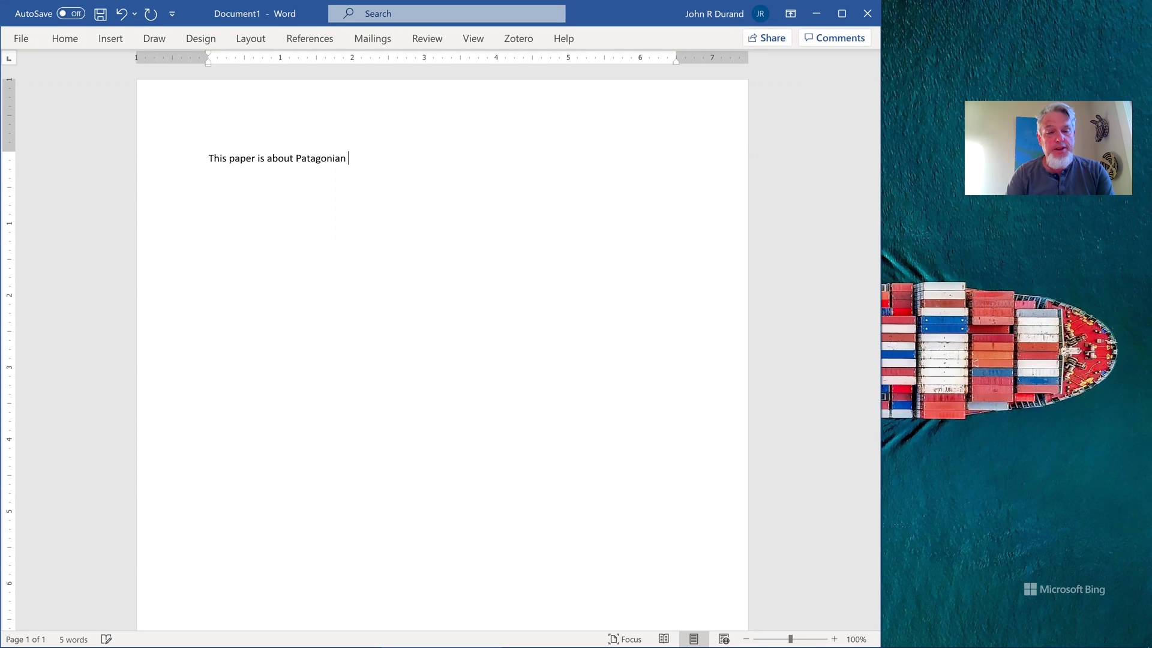
pyautogui.write('Toog')
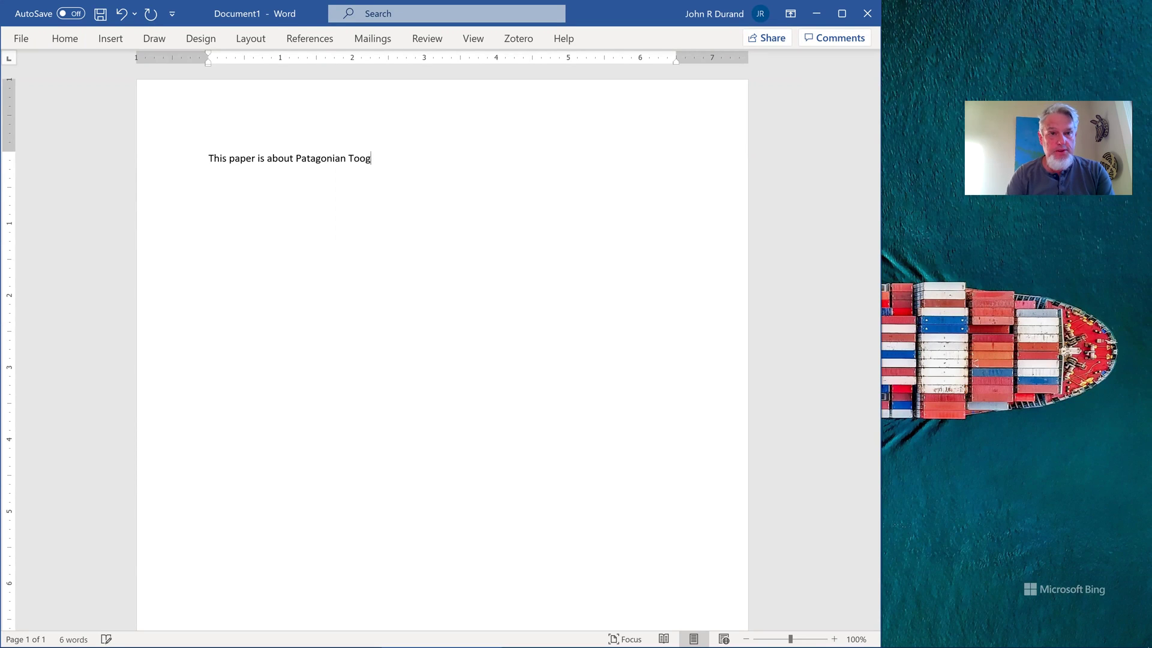
pyautogui.press('BackSpace')
pyautogui.write('thh')
pyautogui.press('BackSpace')
pyautogui.write('fish')
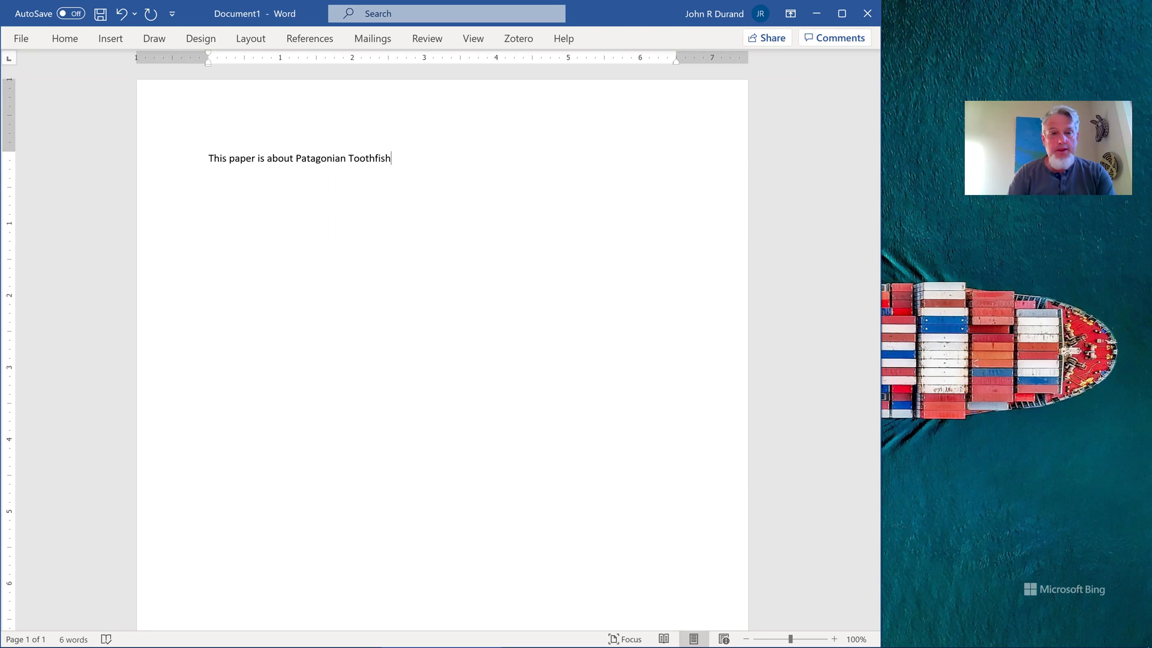
# Add a second line 'Not much content yet.' and show the Home ribbon
pyautogui.press('Return')
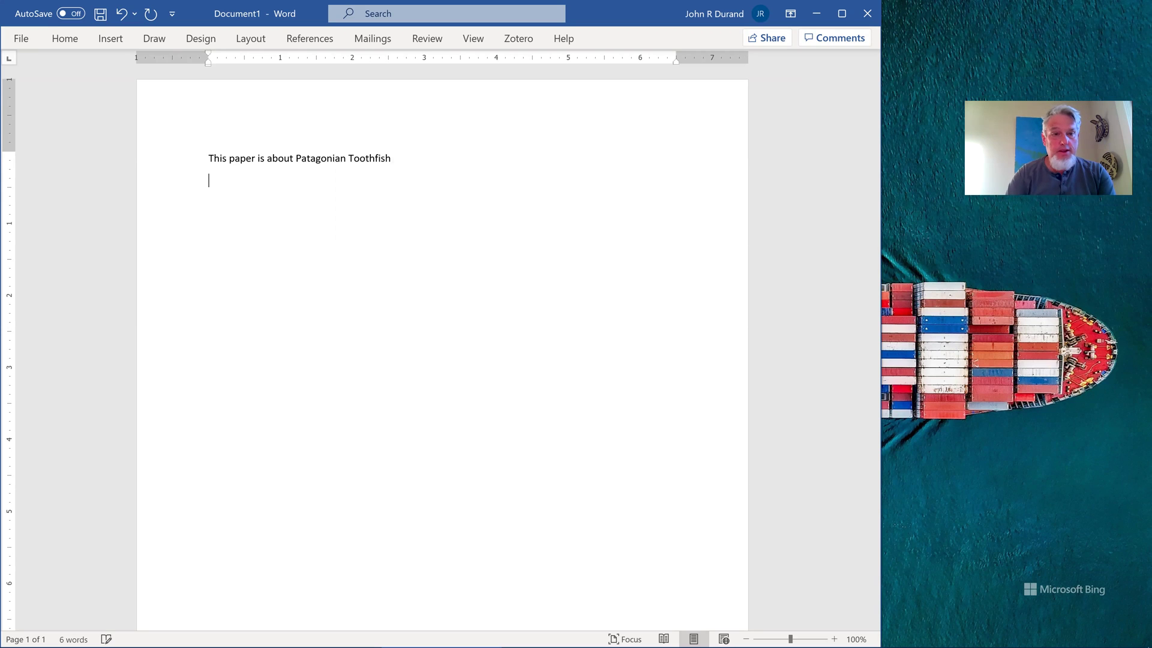
pyautogui.write('NO')
pyautogui.press('BackSpace')
pyautogui.write('ot much ')
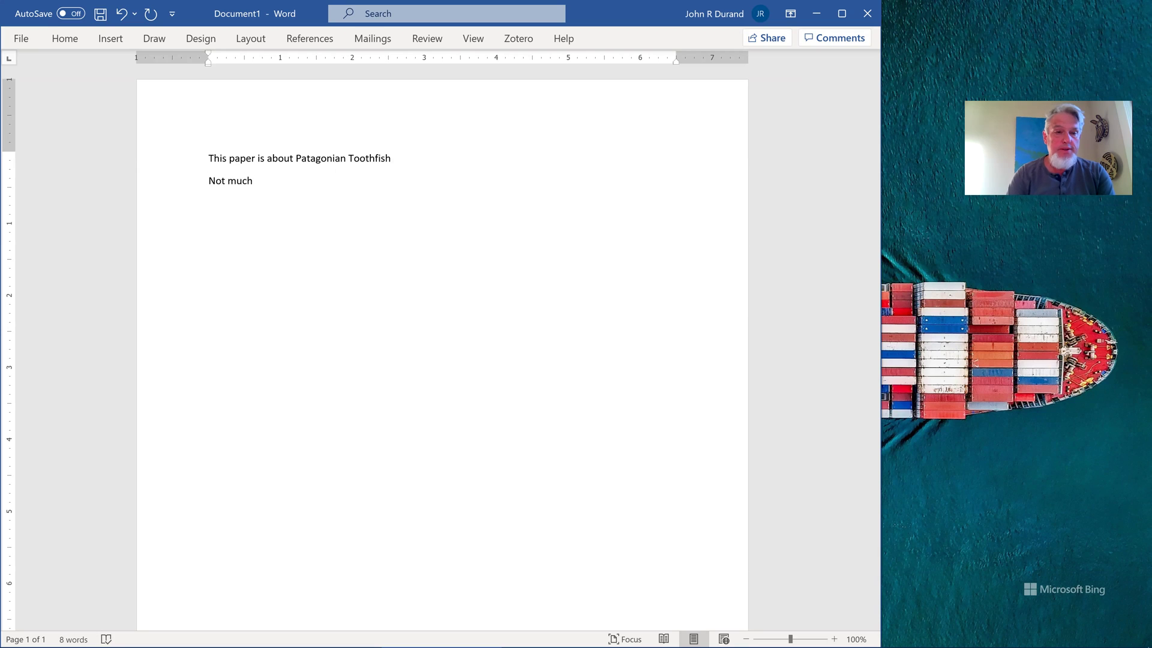
pyautogui.write('content yet.')
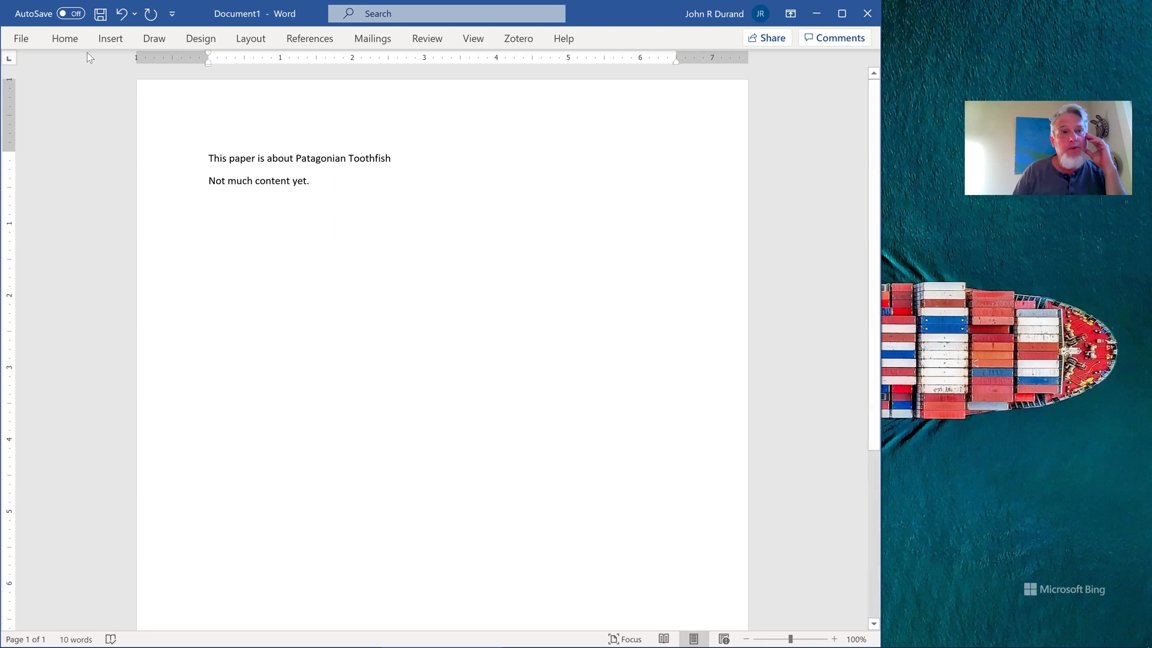
pyautogui.click(71, 43)
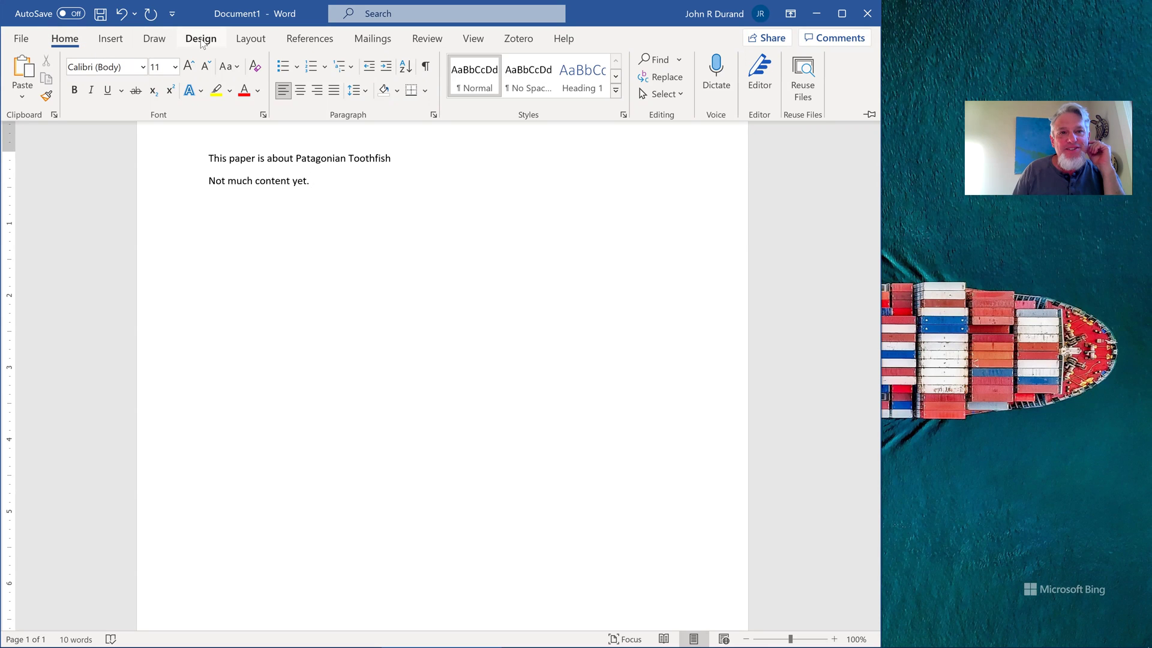
# Number the document's lines continuously via Layout > Line Numbers
pyautogui.click(239, 45)
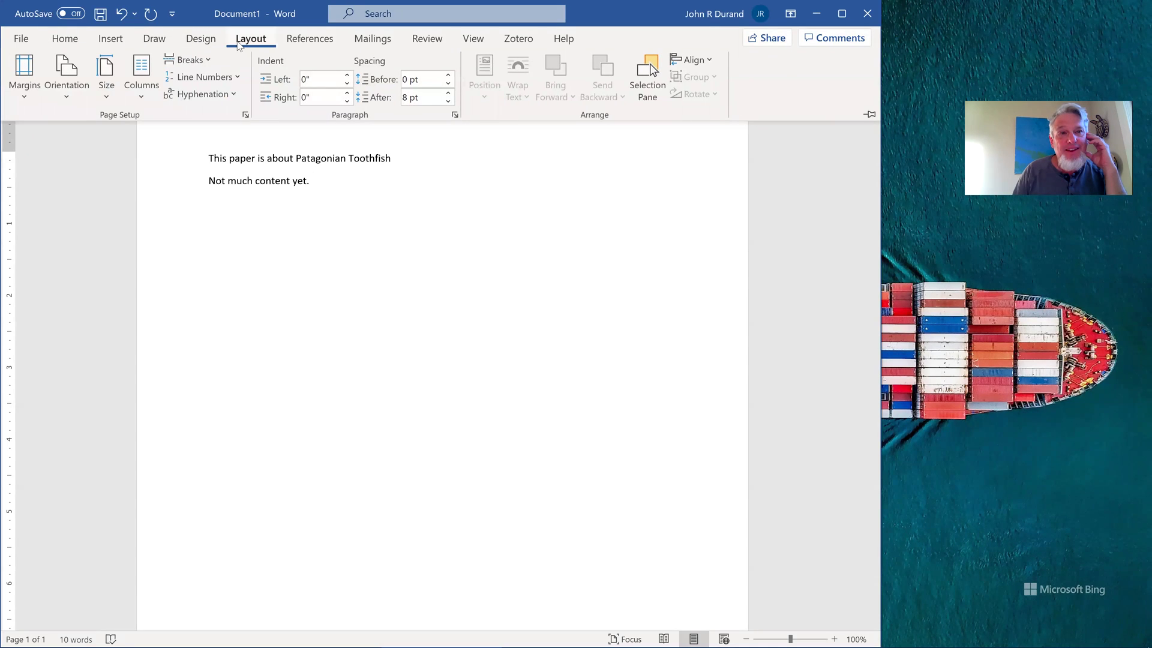
pyautogui.click(232, 78)
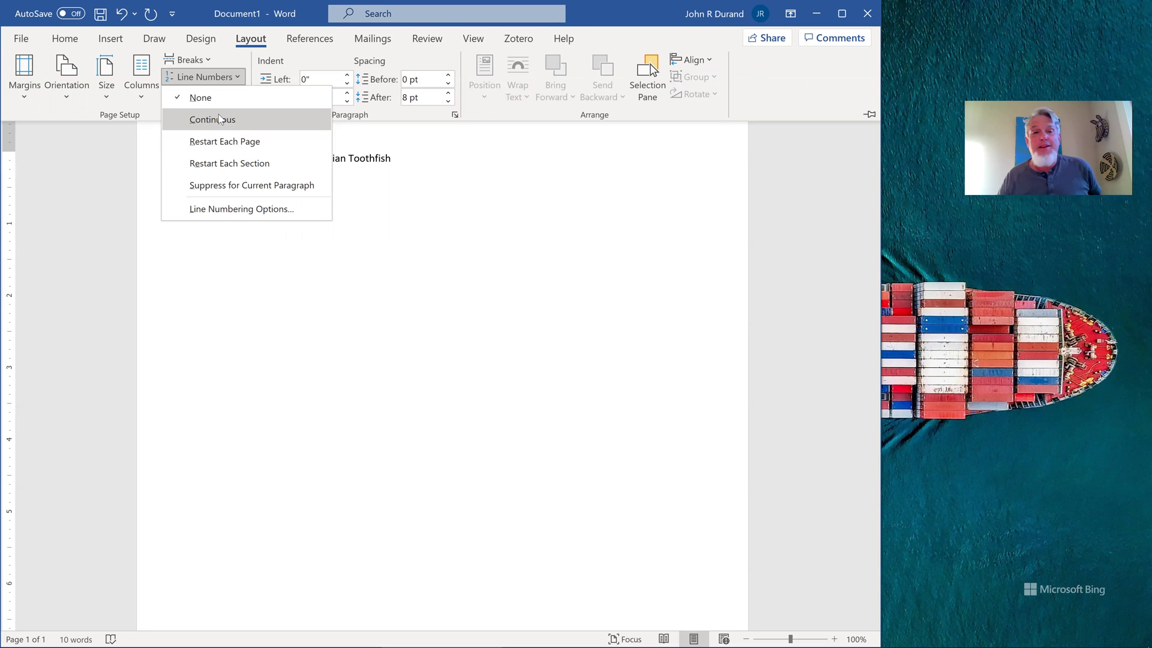
pyautogui.click(220, 119)
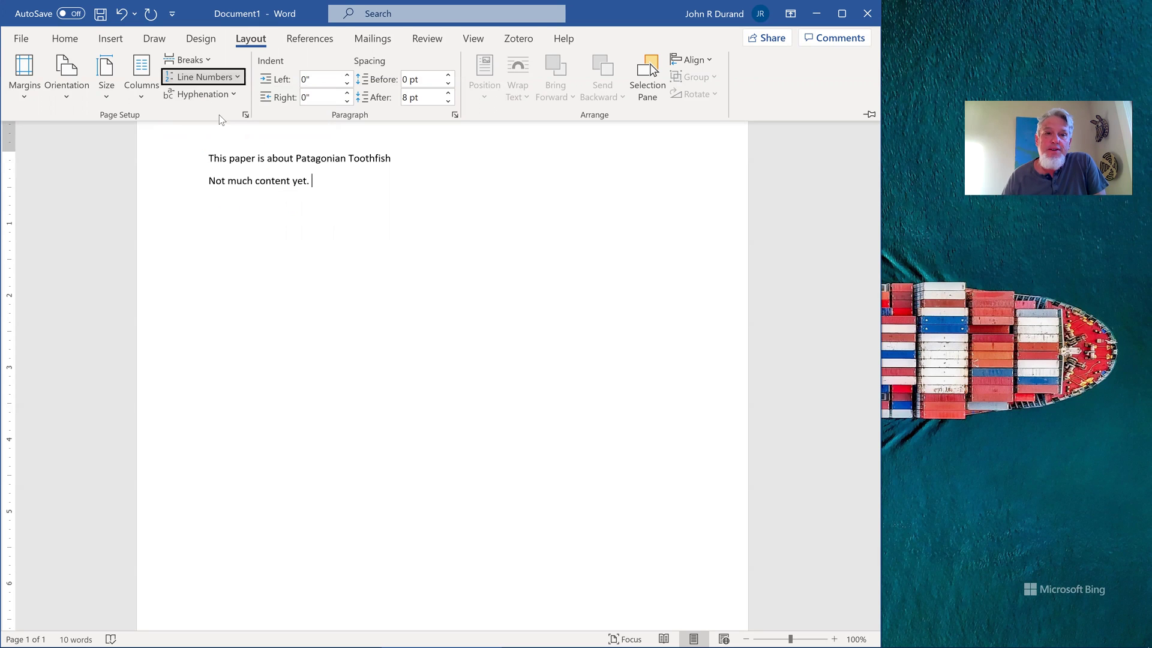
# Leave three empty lines and write 'Yes!' on line 6
pyautogui.click(277, 248)
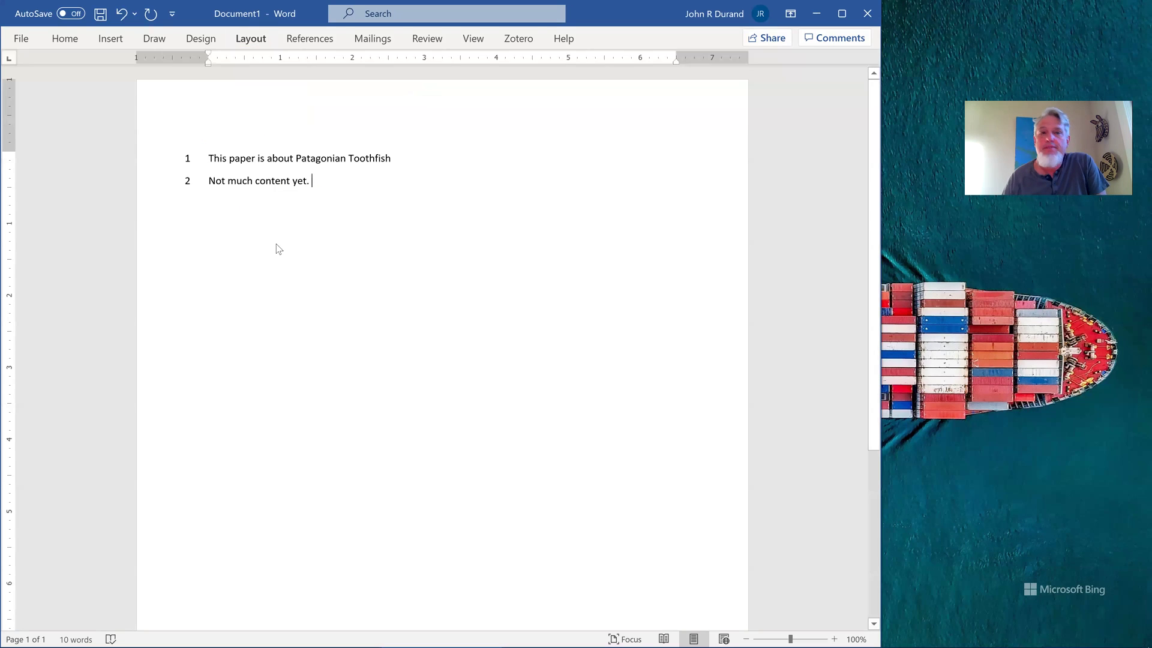
pyautogui.press('Return')
pyautogui.press('Return')
pyautogui.press('Return')
pyautogui.press('Return')
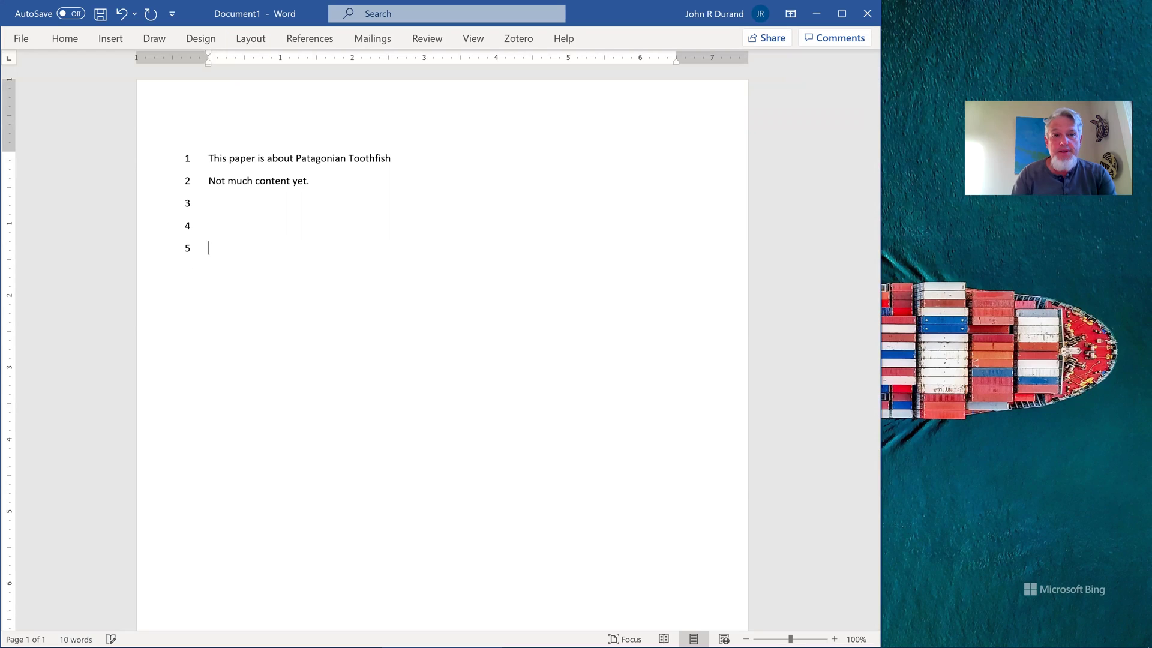
pyautogui.write('Yes!')
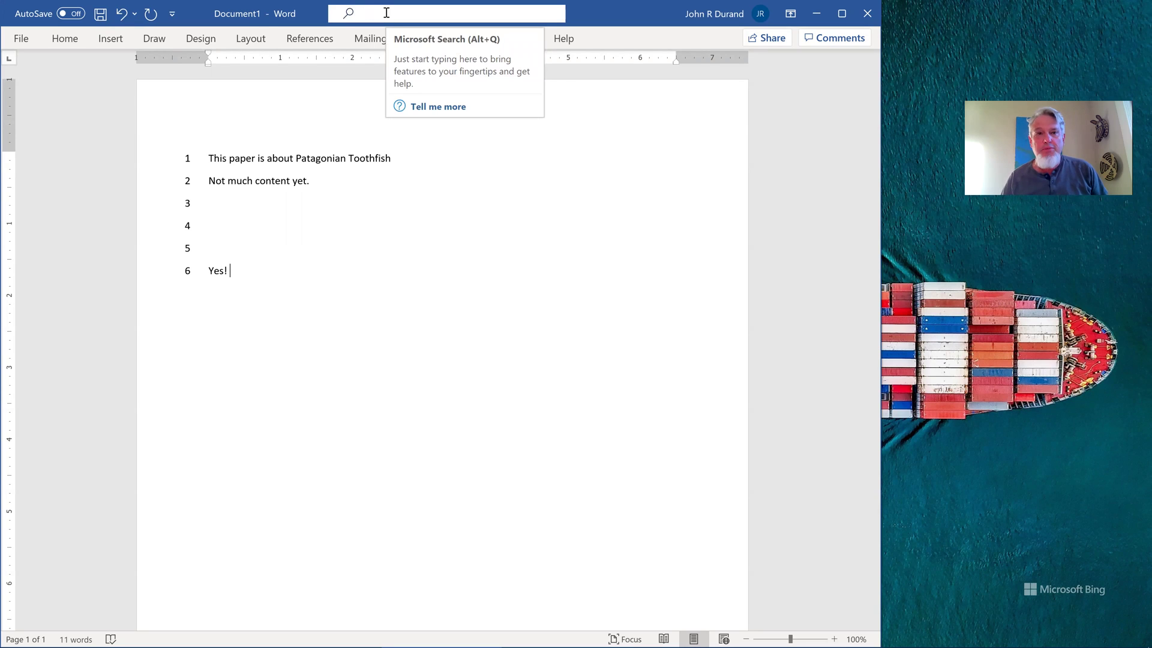
pyautogui.click(387, 15)
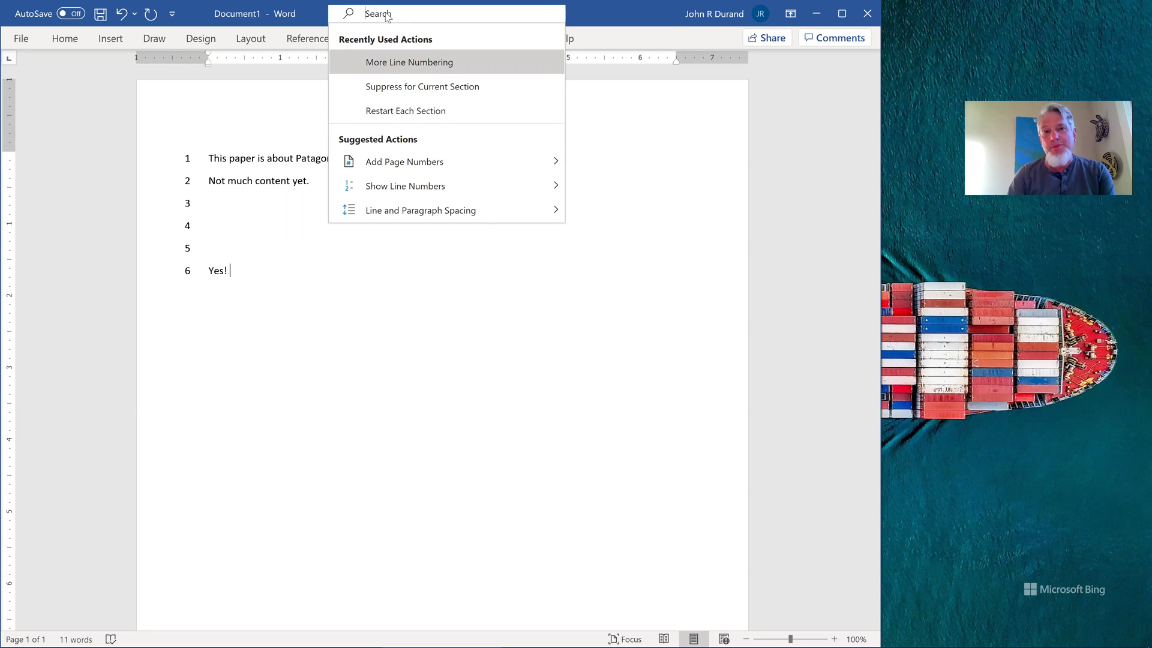
pyautogui.write('add line n')
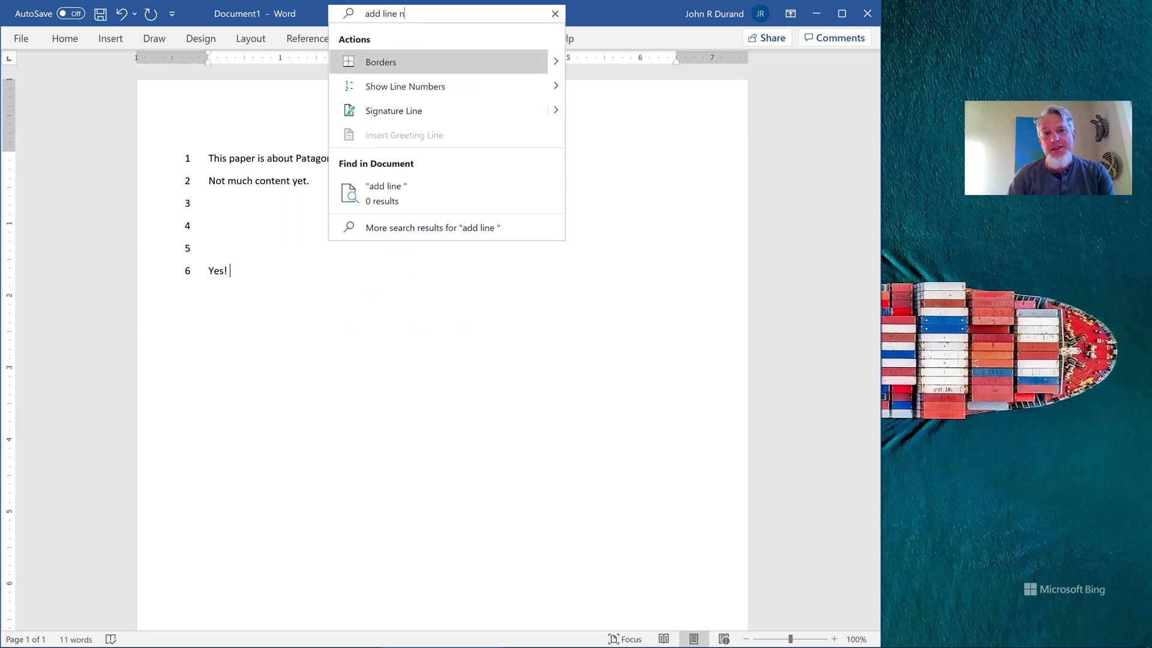
pyautogui.write('umber')
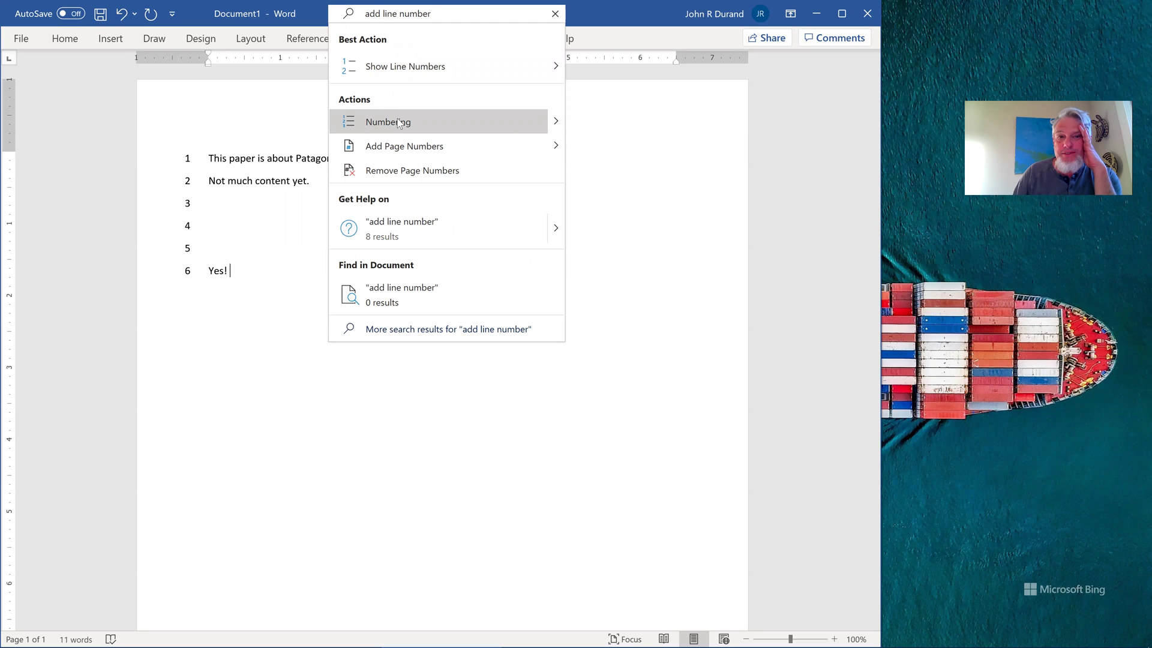
pyautogui.moveTo(550, 125)
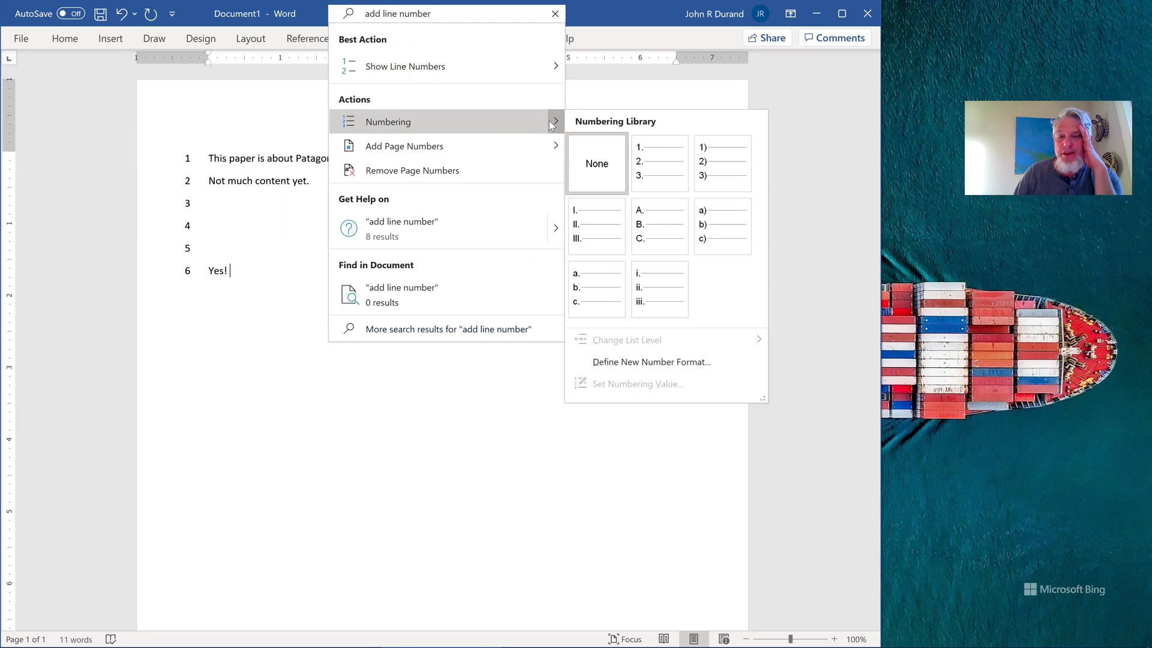
pyautogui.moveTo(531, 73)
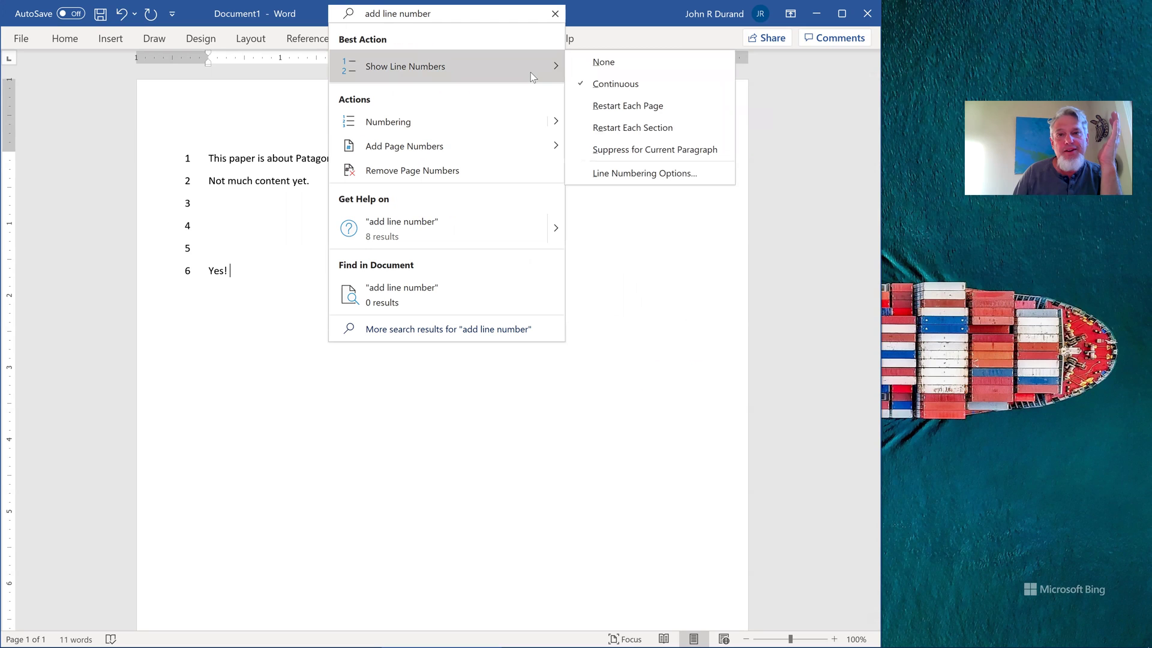
pyautogui.click(711, 62)
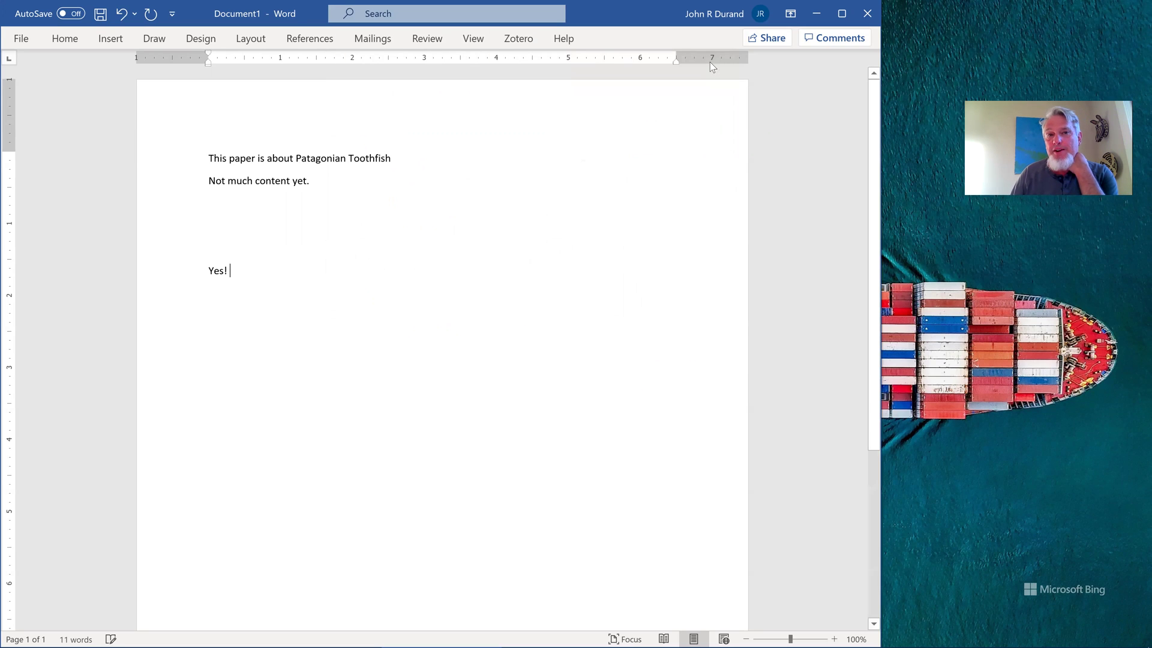
pyautogui.click(442, 17)
pyautogui.write('line num')
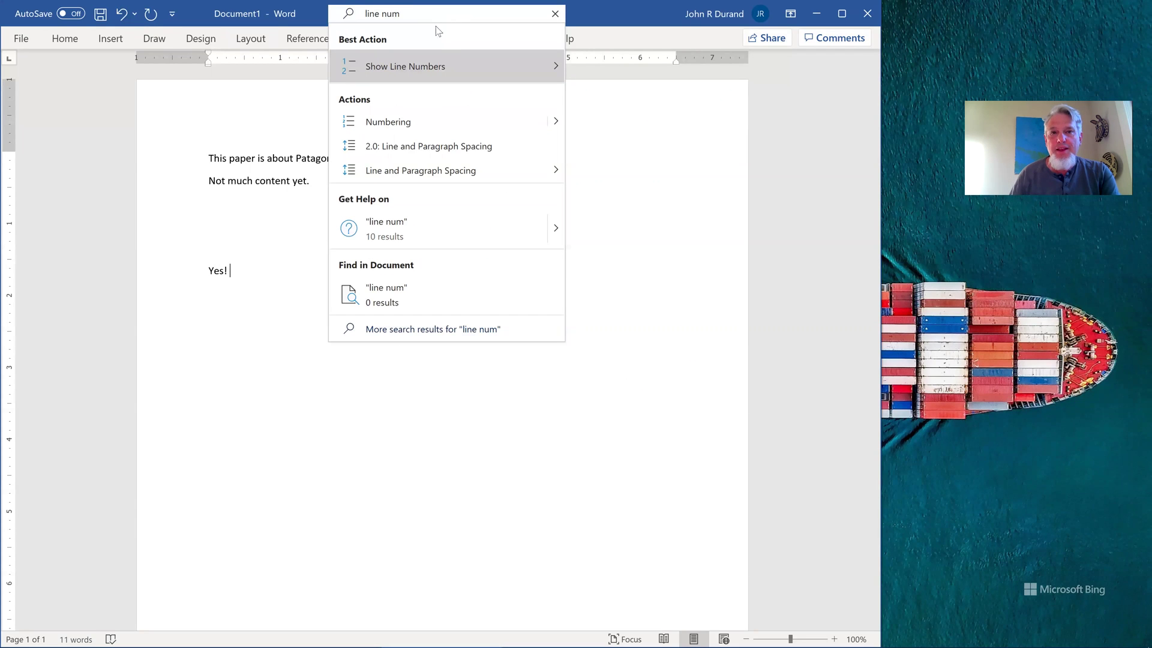
pyautogui.moveTo(445, 65)
pyautogui.click(619, 81)
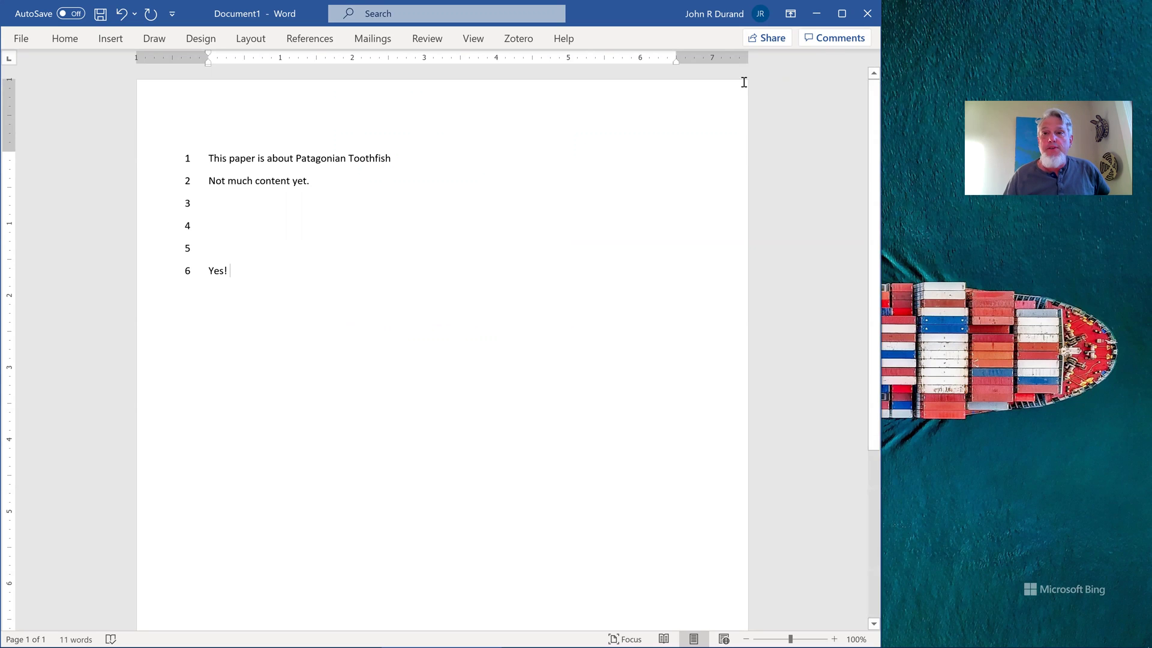
# Minimize Word and maximize the Firefox window showing zotero.org
pyautogui.click(817, 15)
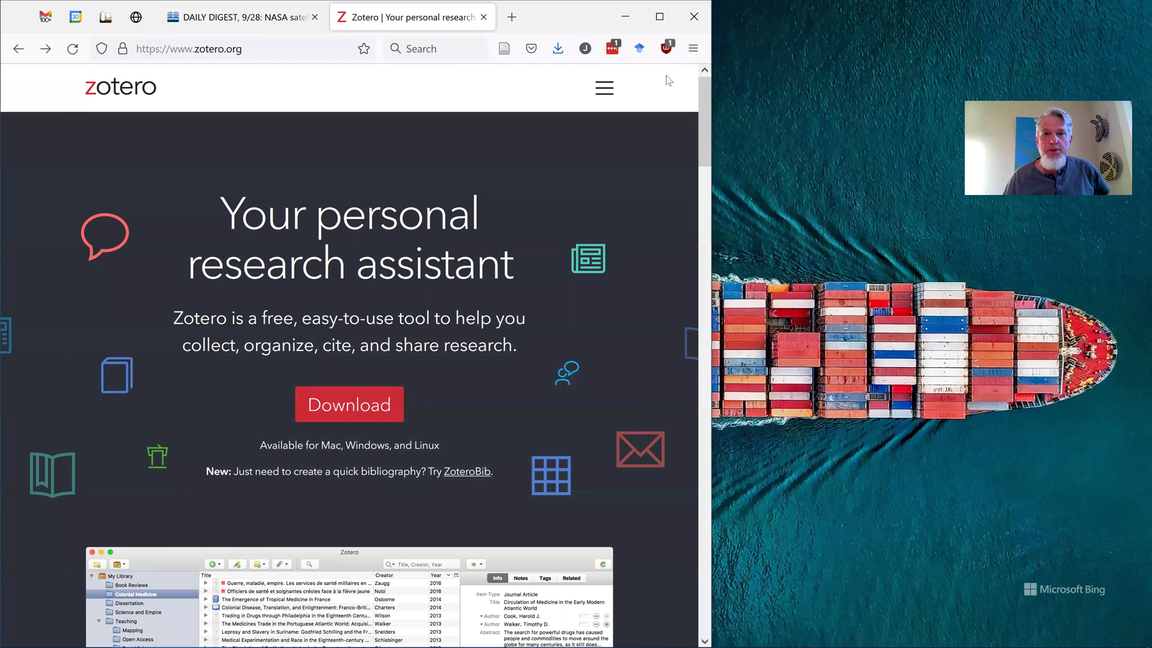
pyautogui.click(659, 17)
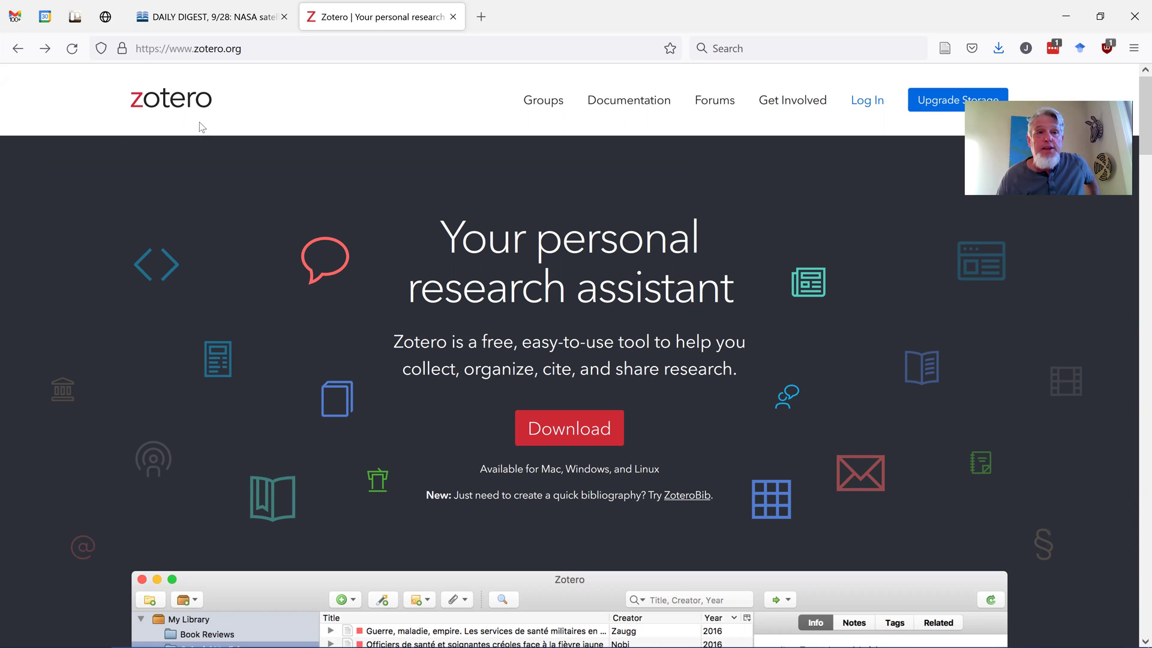
# Go to Zotero's Downloads page and scroll down toward the Plugins section
pyautogui.click(568, 418)
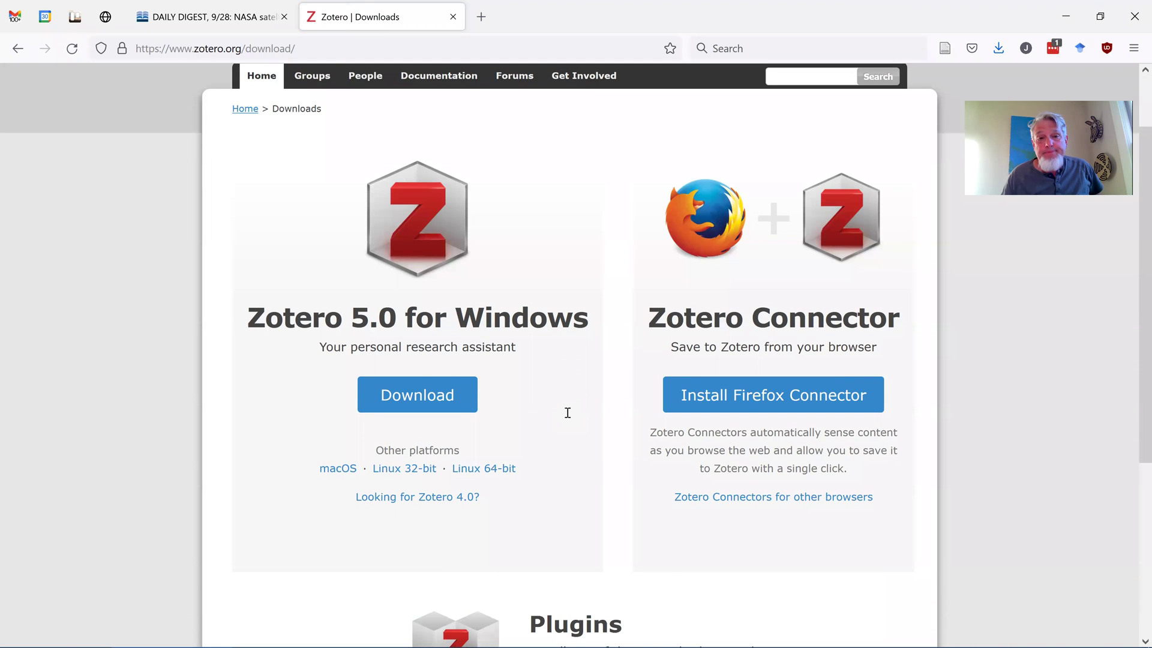
pyautogui.scroll(-5, 568, 413)
pyautogui.scroll(3, 567, 413)
pyautogui.scroll(3, 568, 413)
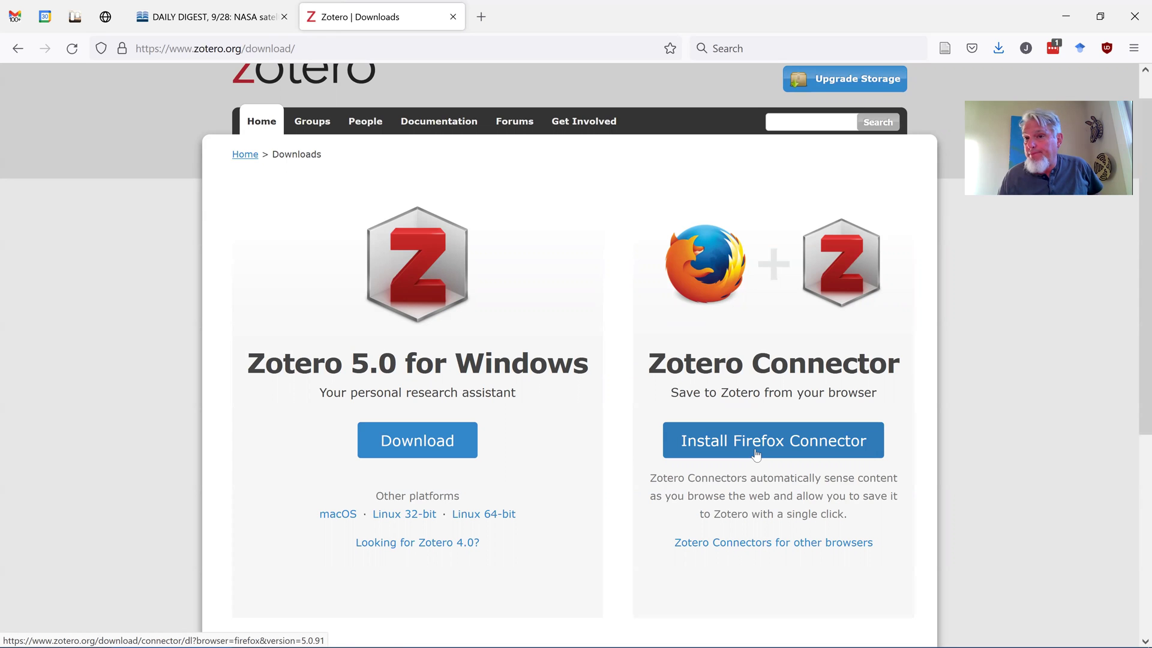
pyautogui.scroll(-3, 755, 450)
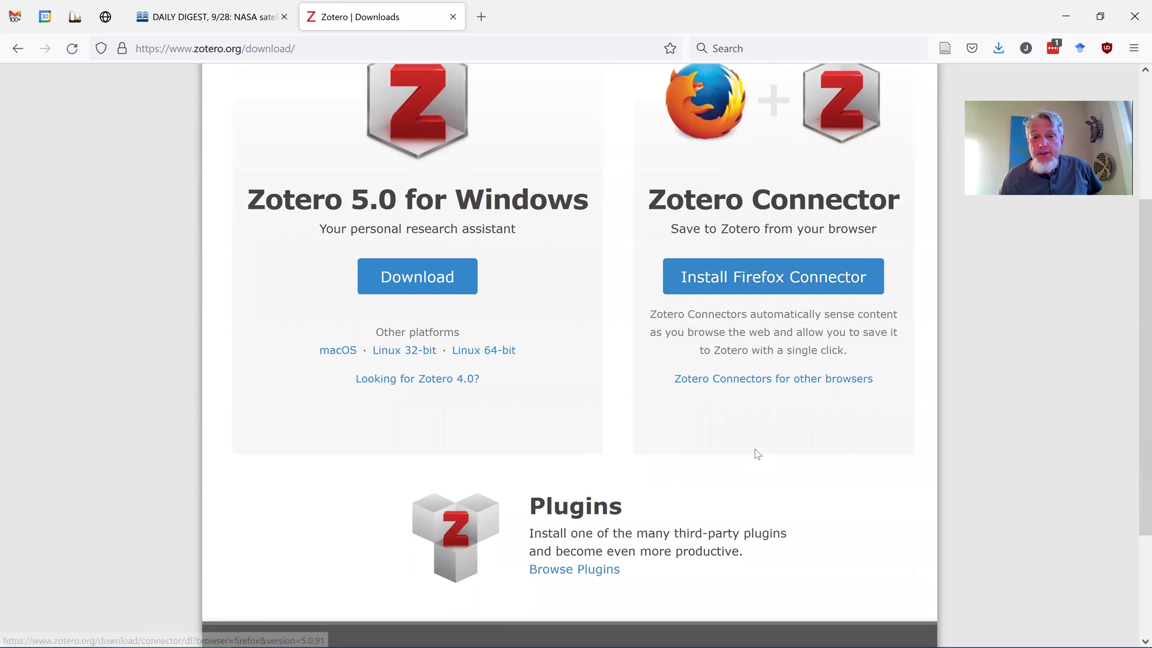
pyautogui.scroll(-2, 690, 456)
# Open the Zotero plugins directory and scroll down to the Word Processor and Writing Integration plugins
pyautogui.click(604, 488)
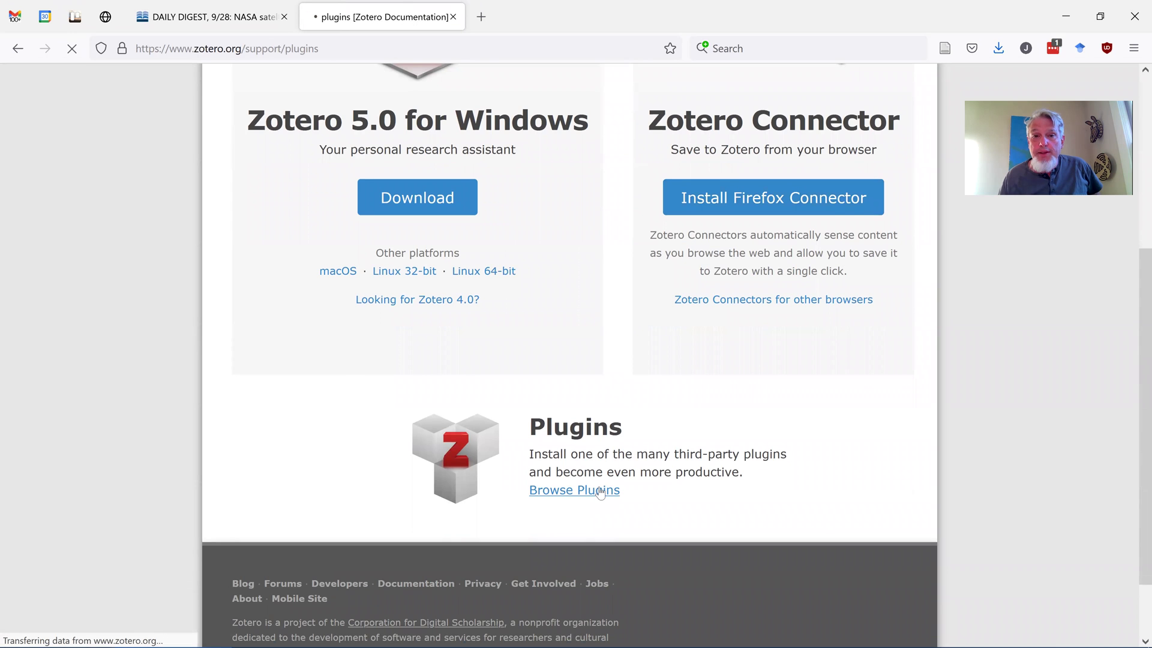
pyautogui.scroll(-4, 602, 490)
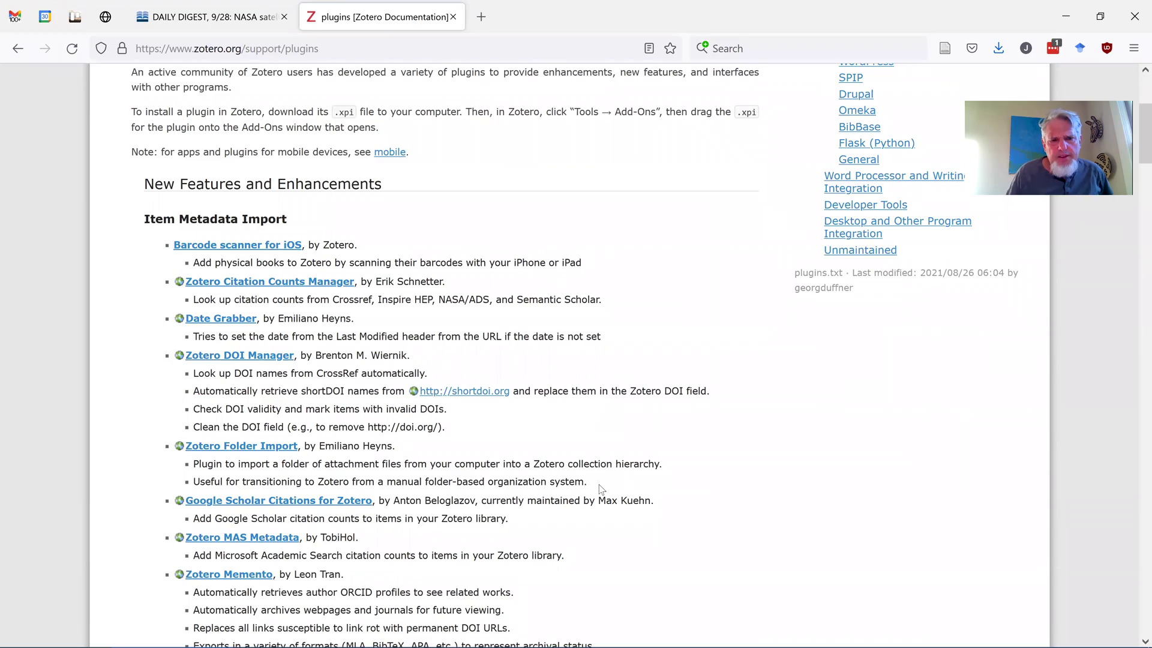
pyautogui.scroll(-3, 602, 489)
pyautogui.scroll(-2, 601, 487)
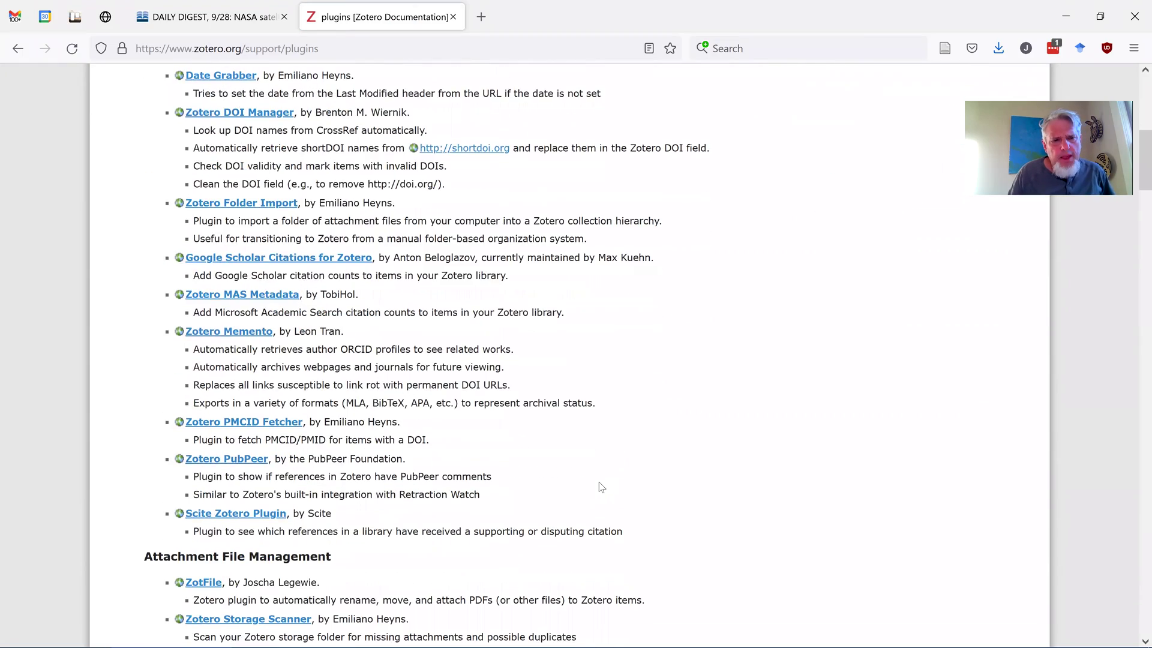
pyautogui.scroll(-3, 602, 488)
pyautogui.scroll(-4, 601, 487)
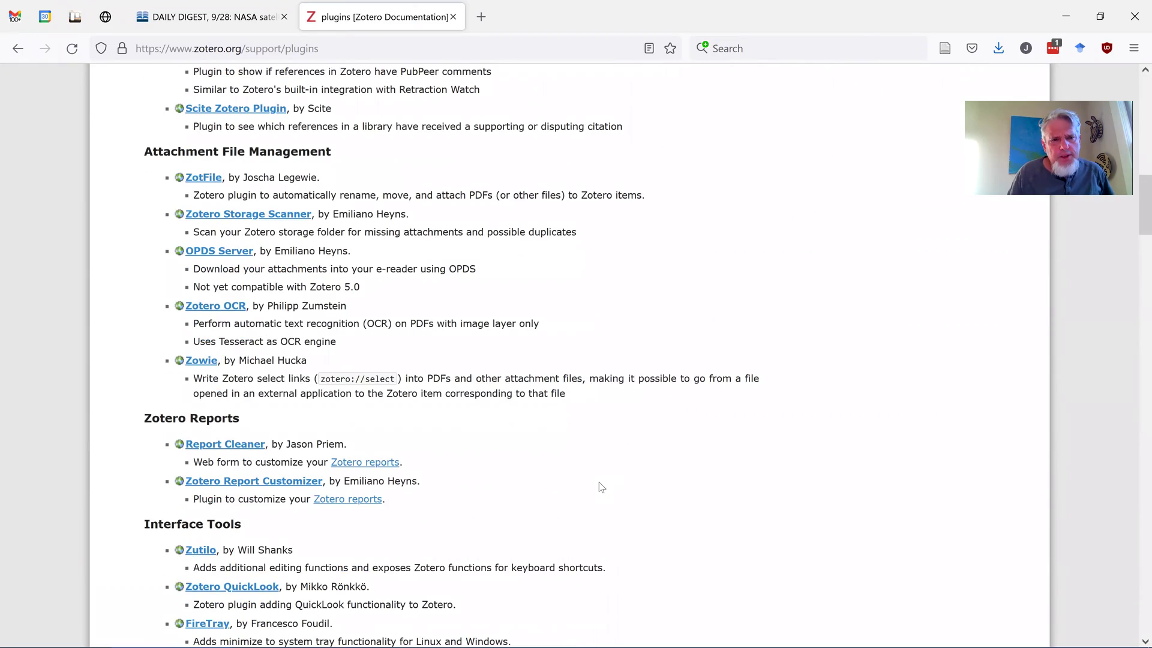
pyautogui.scroll(-3, 602, 487)
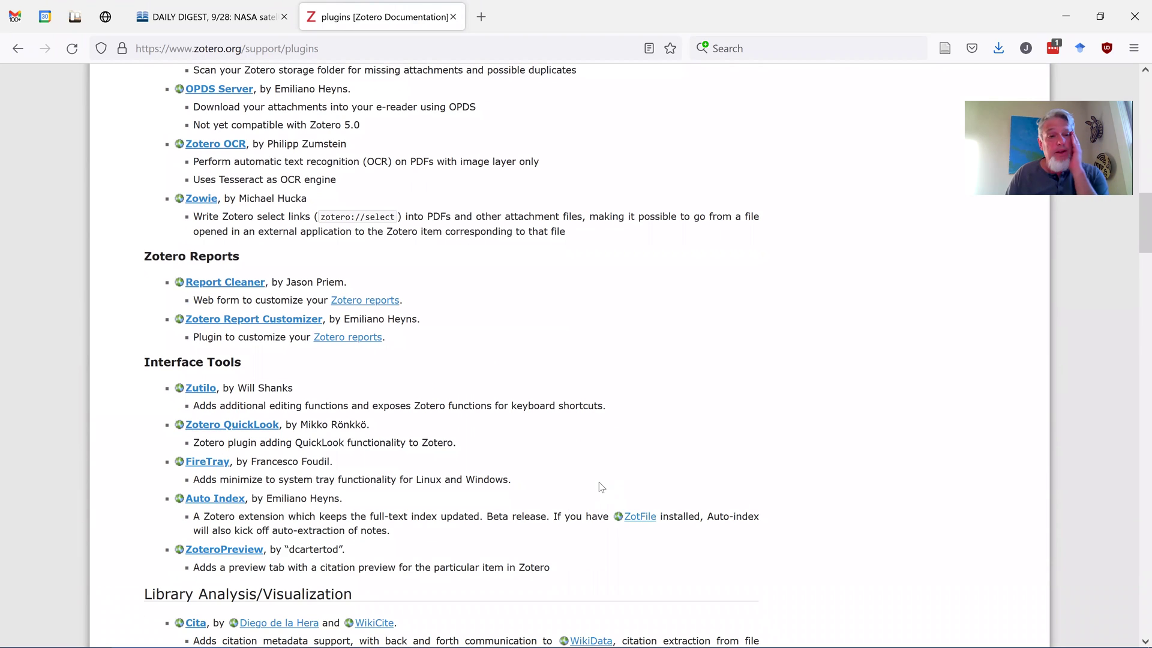
pyautogui.scroll(-1, 602, 487)
pyautogui.scroll(-2, 602, 487)
pyautogui.scroll(-2, 601, 487)
pyautogui.scroll(-1, 602, 487)
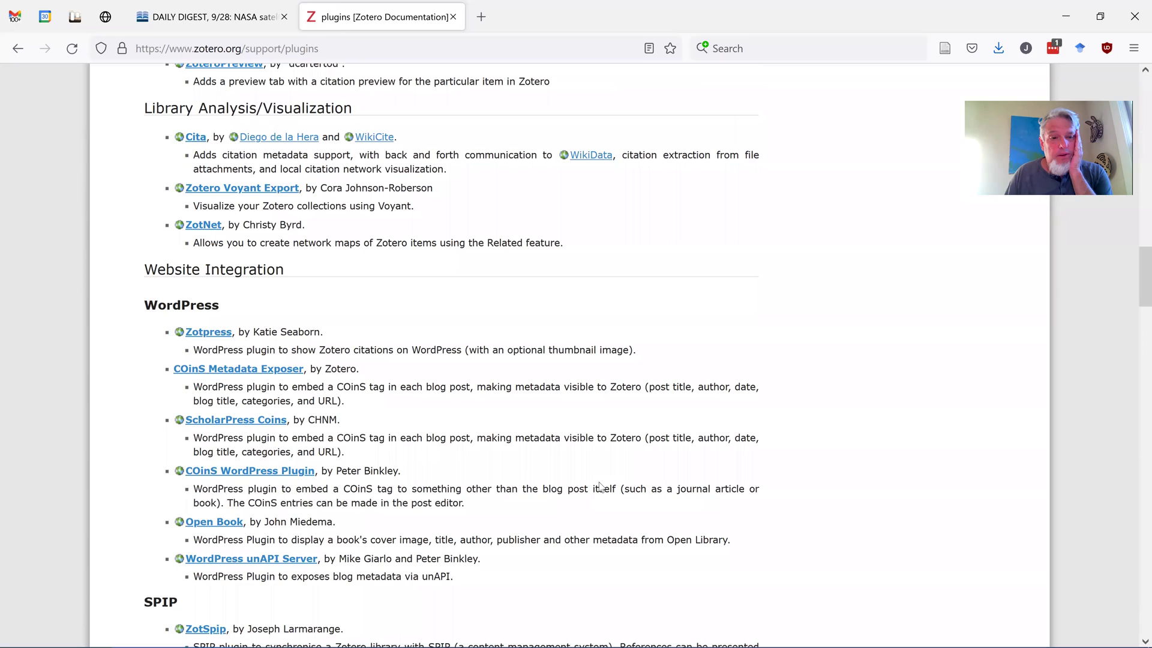
pyautogui.scroll(-10, 600, 486)
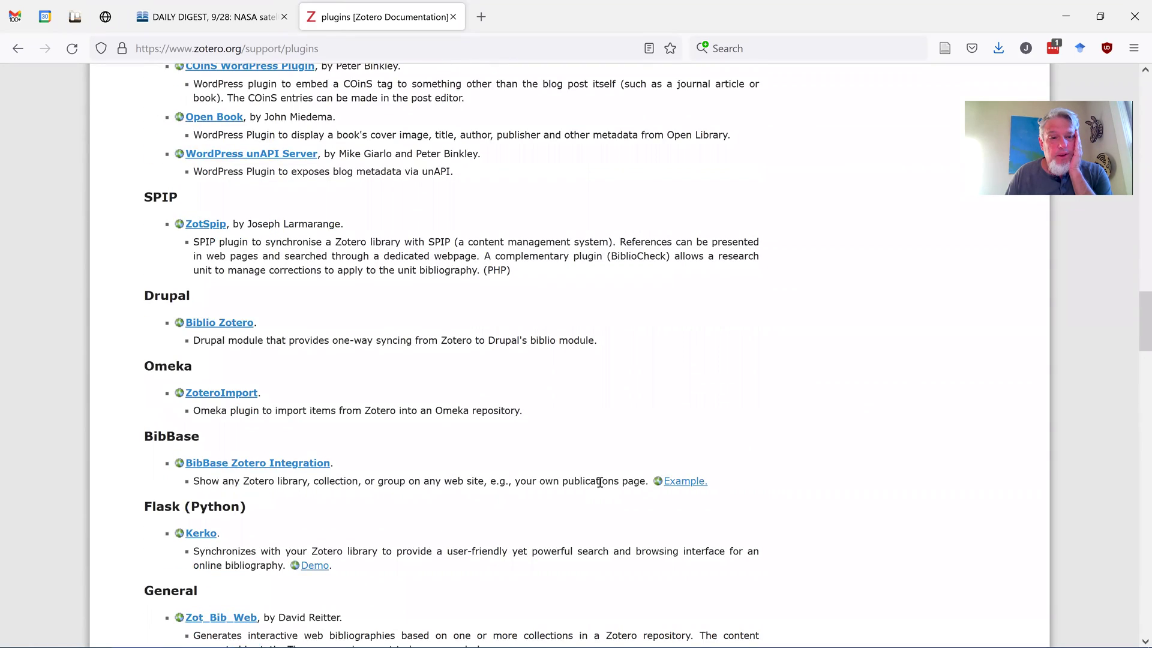
pyautogui.scroll(-2, 602, 487)
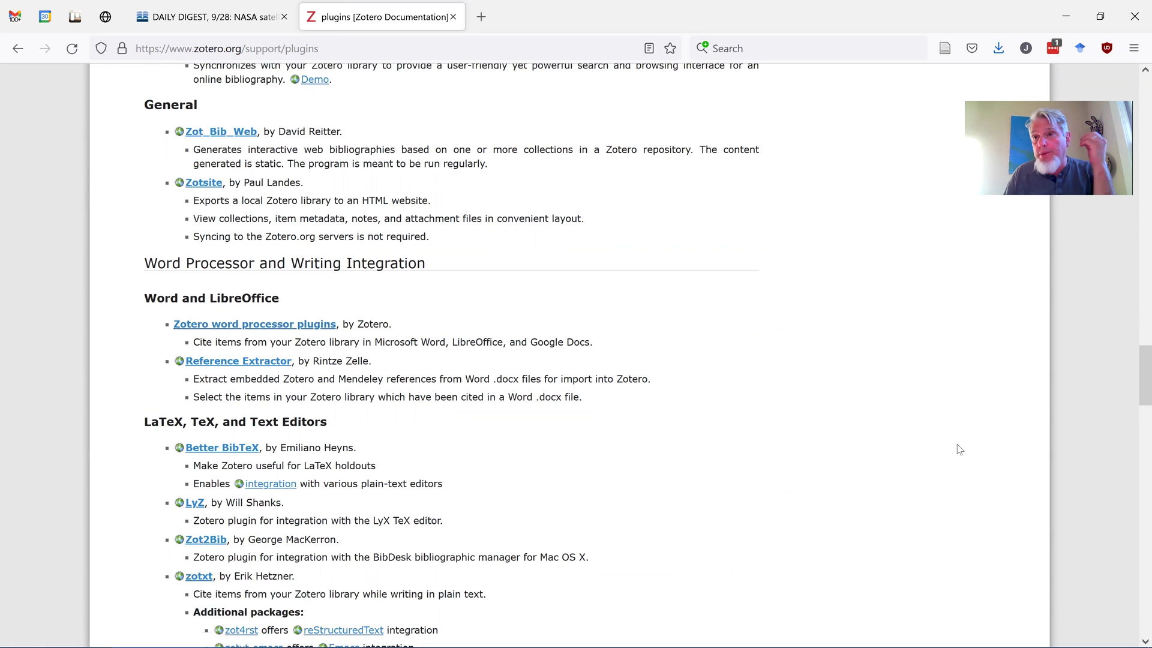
pyautogui.scroll(-2, 960, 449)
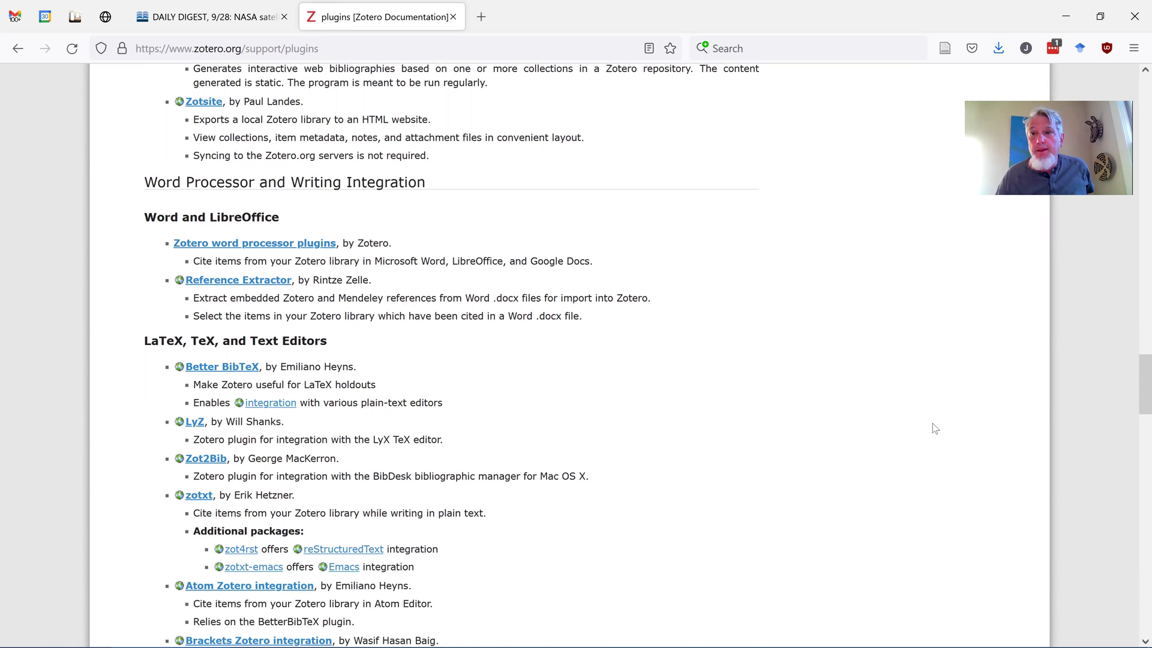
# Minimize Firefox and maximize the Zotero window
pyautogui.click(1063, 20)
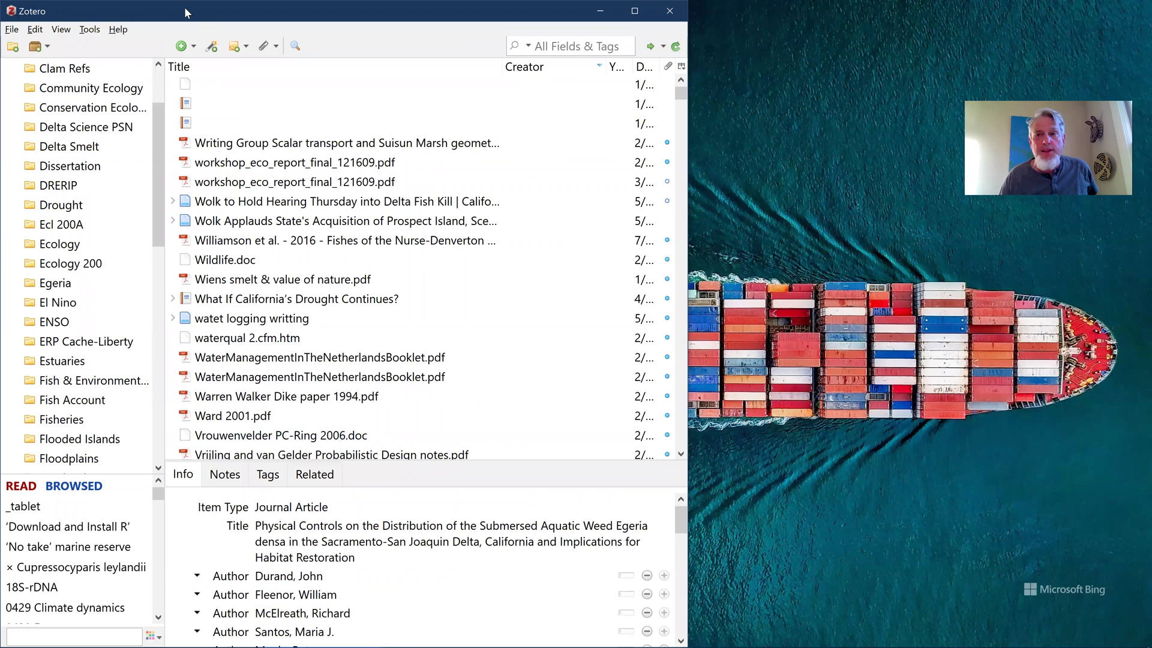
pyautogui.doubleClick(206, 5)
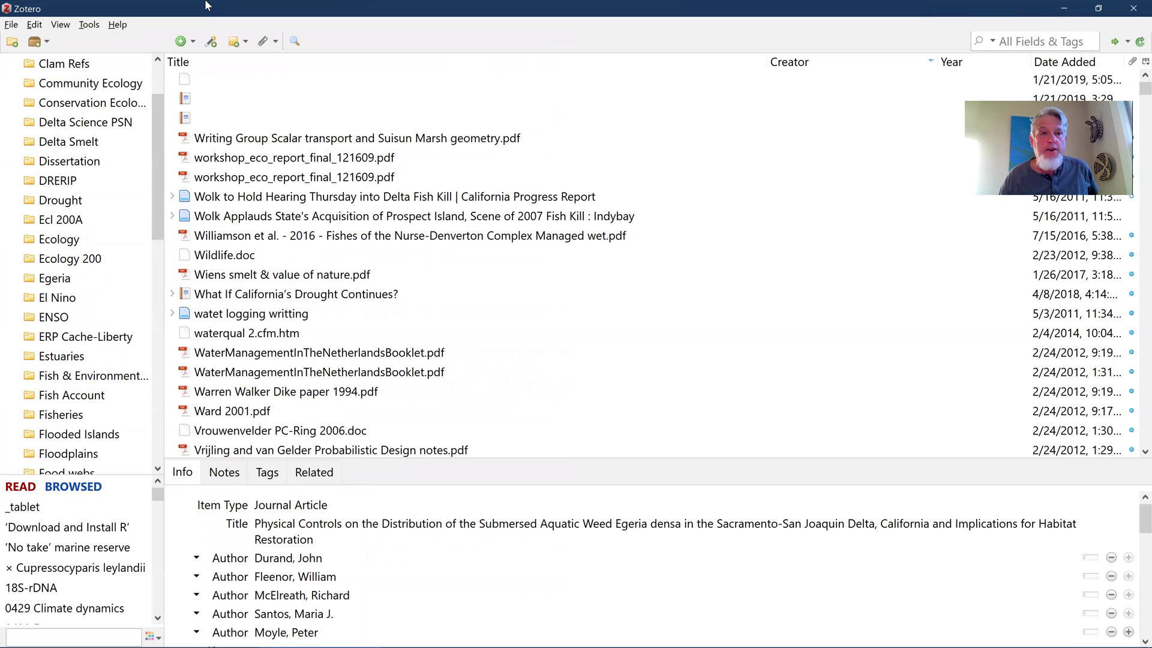
pyautogui.moveTo(159, 121); pyautogui.dragTo(167, 78)
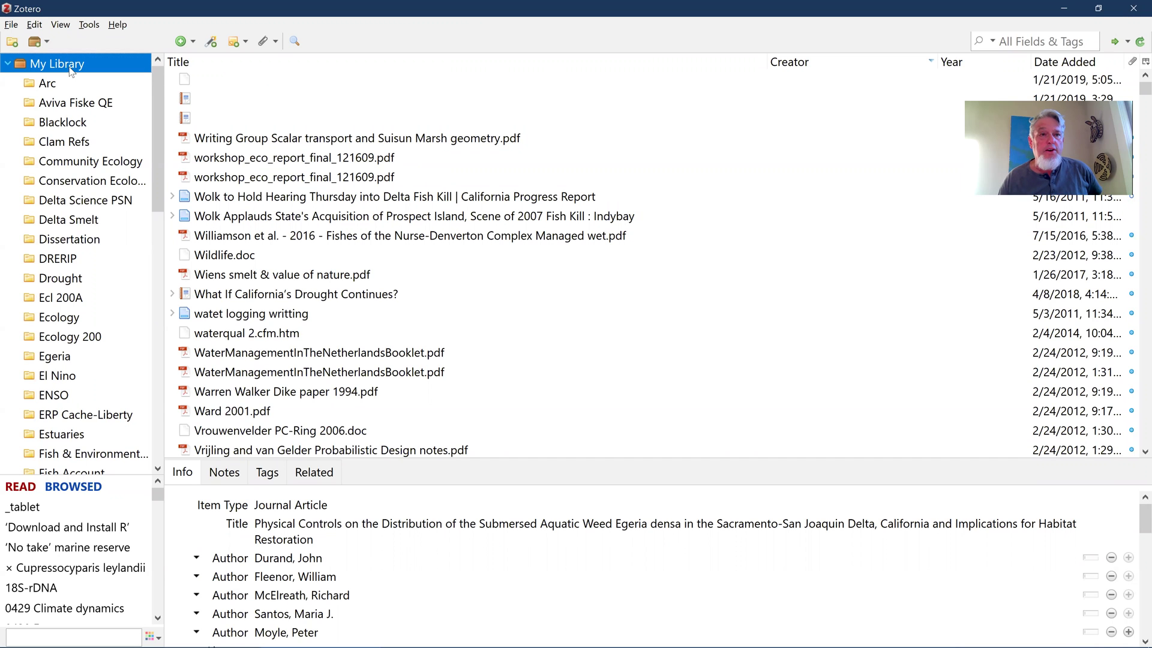
pyautogui.scroll(-16, 308, 193)
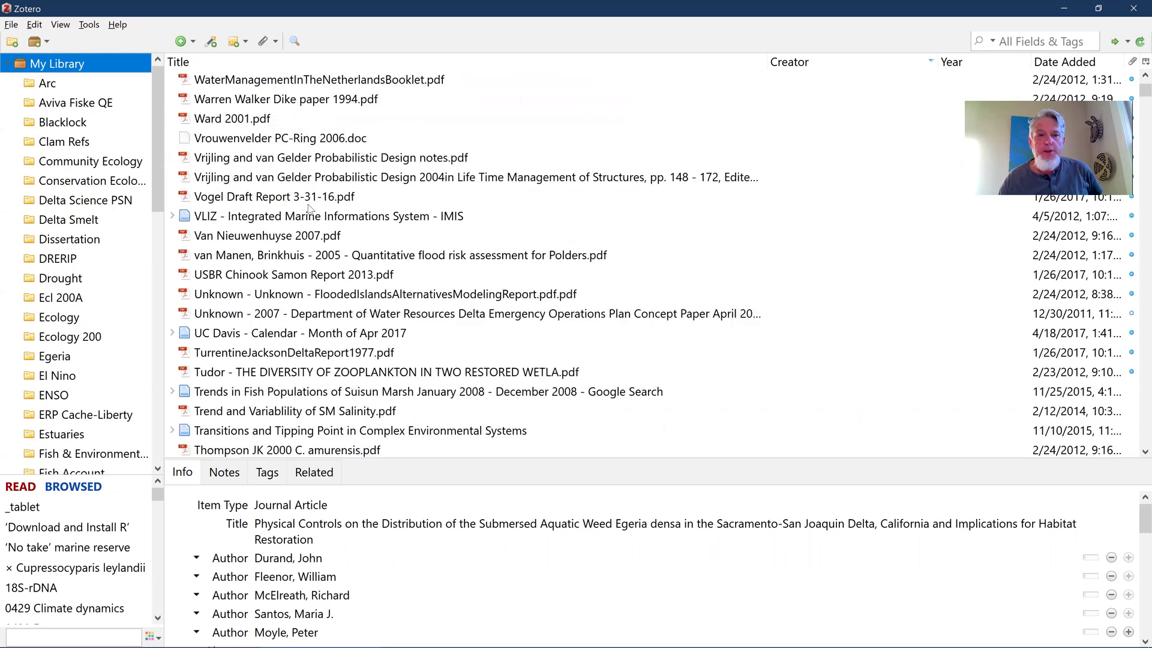
pyautogui.scroll(-20, 309, 208)
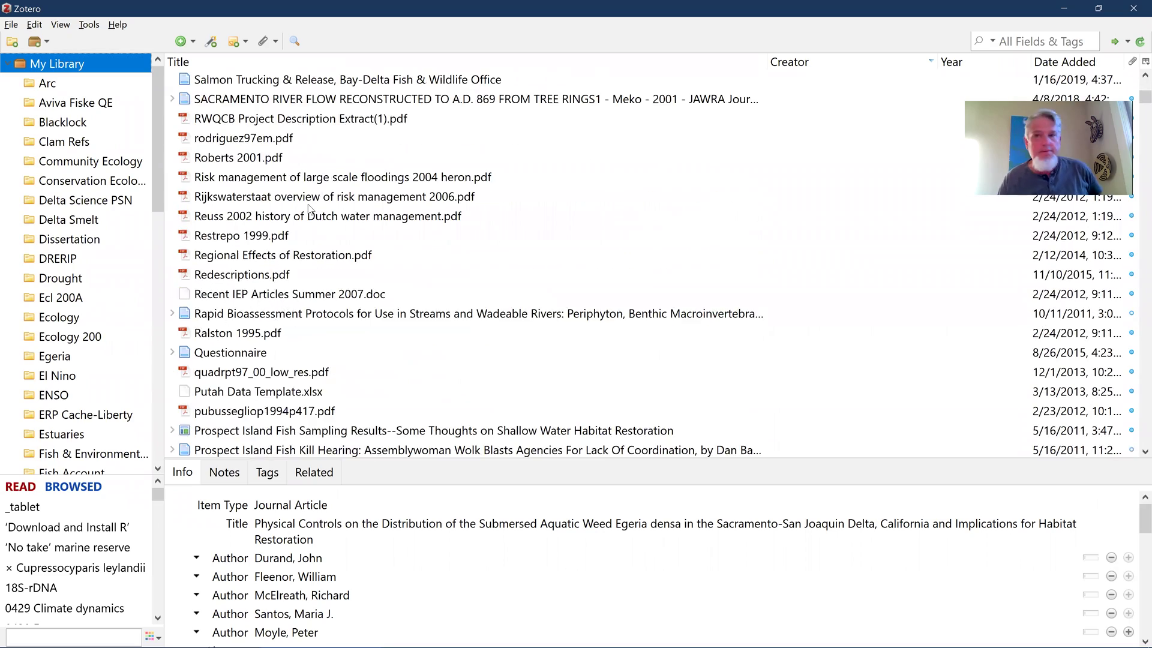
pyautogui.scroll(-4, 308, 208)
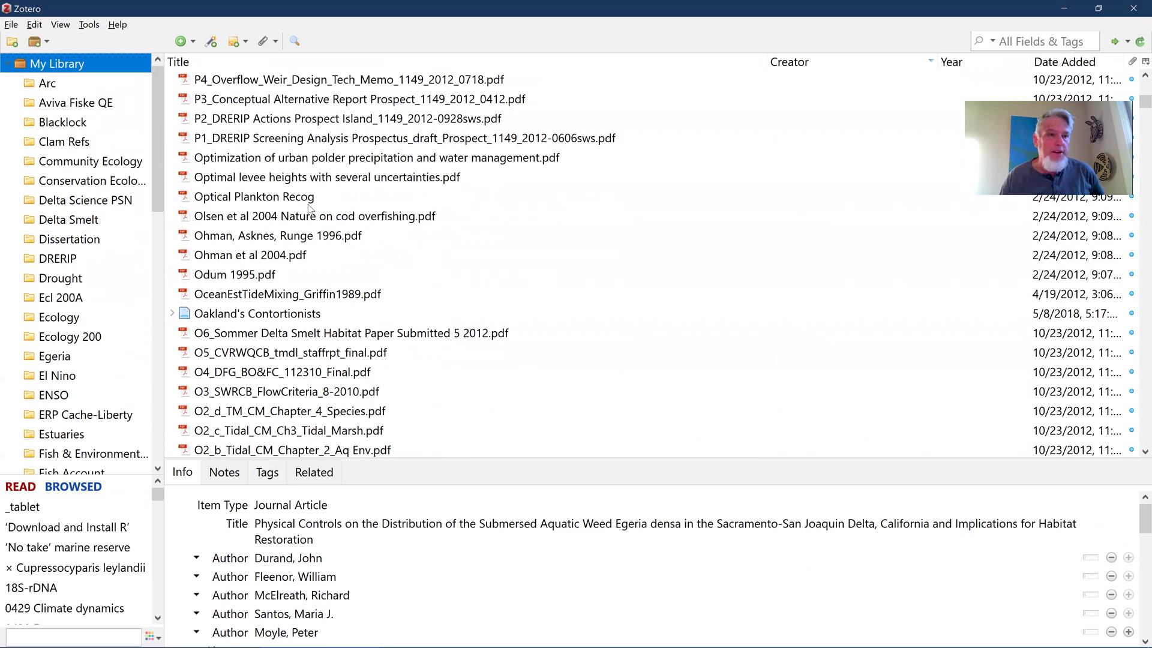
pyautogui.click(45, 106)
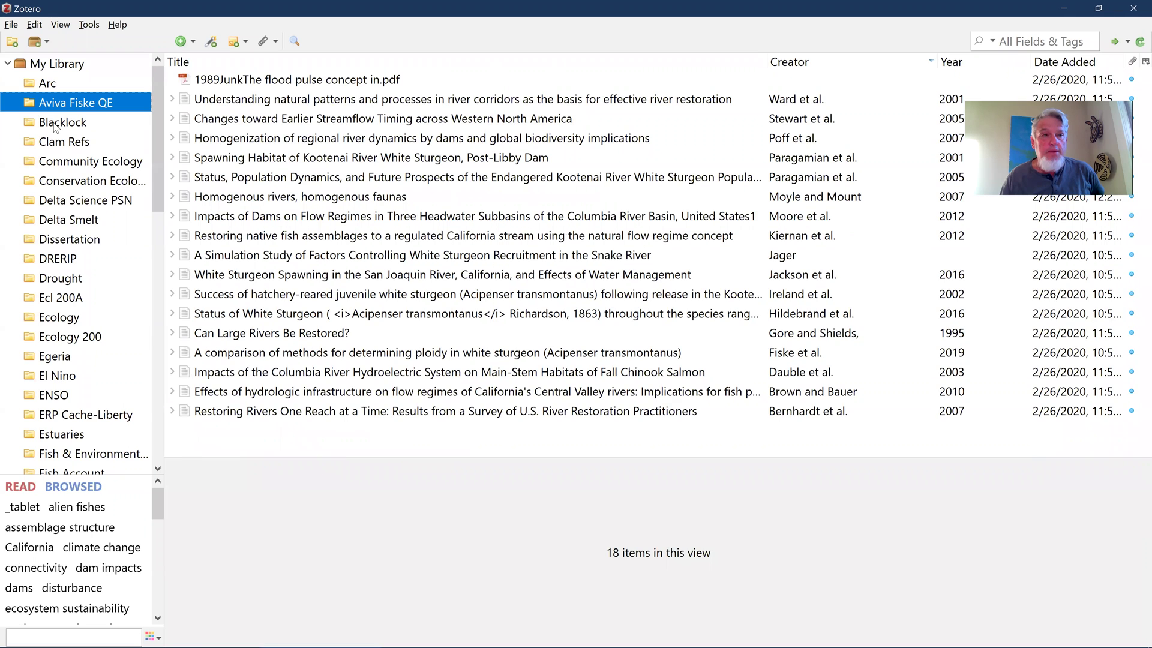
pyautogui.click(56, 126)
# Create a new Zotero collection named 'Fish Bio!'
pyautogui.click(16, 45)
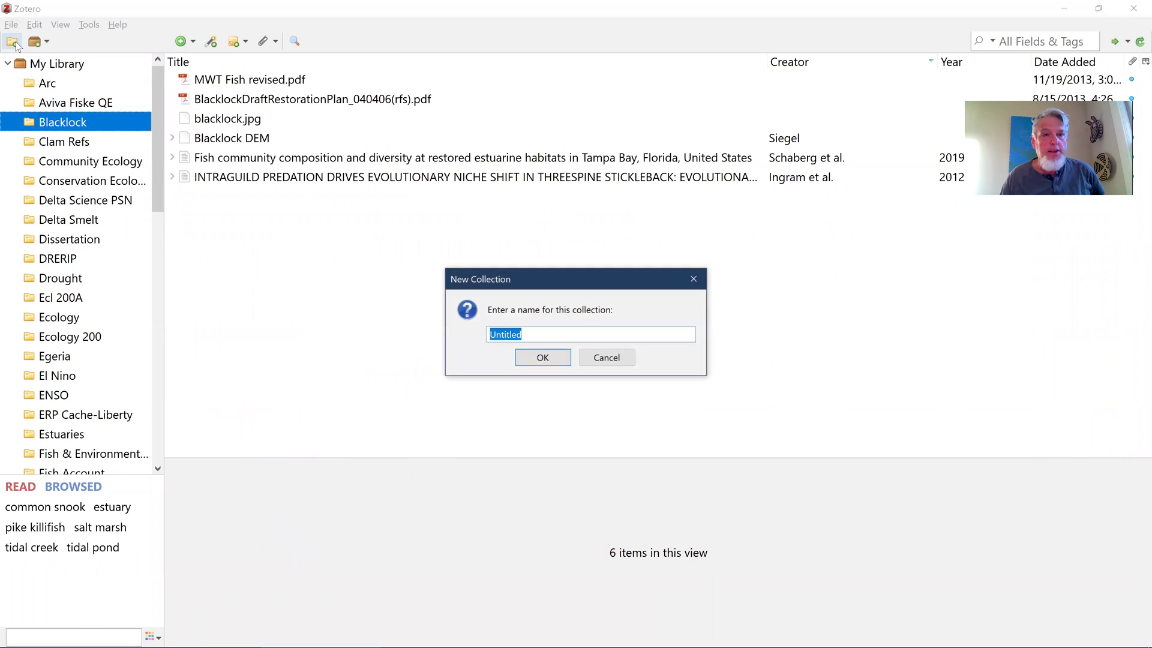
pyautogui.write('F')
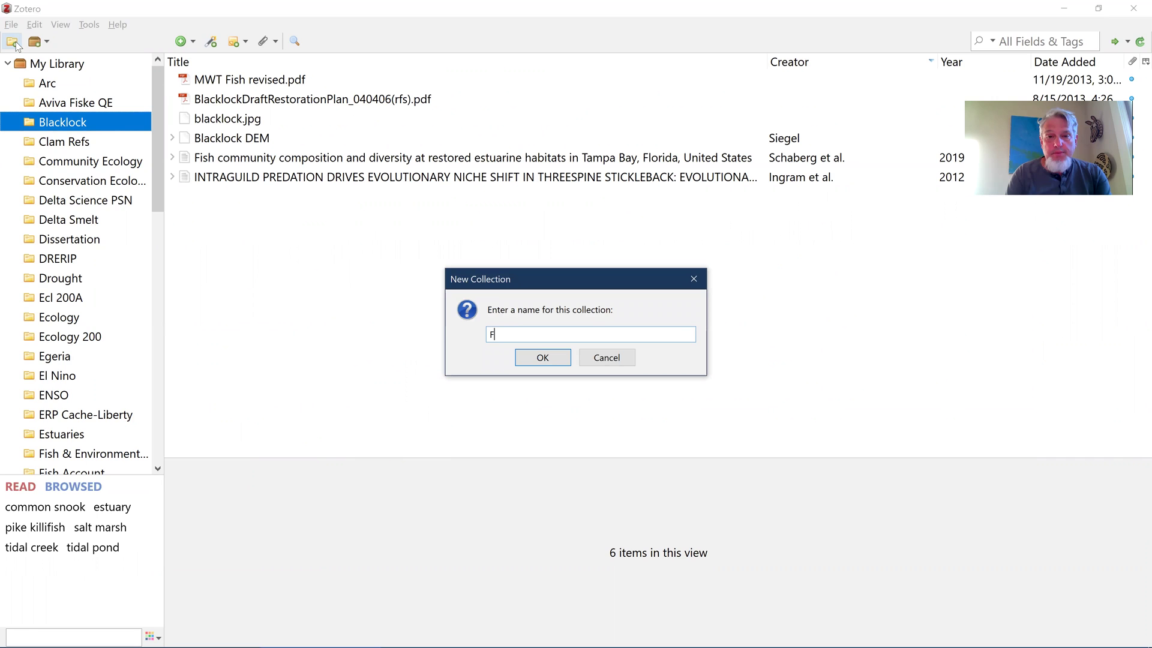
pyautogui.write('ish Biol')
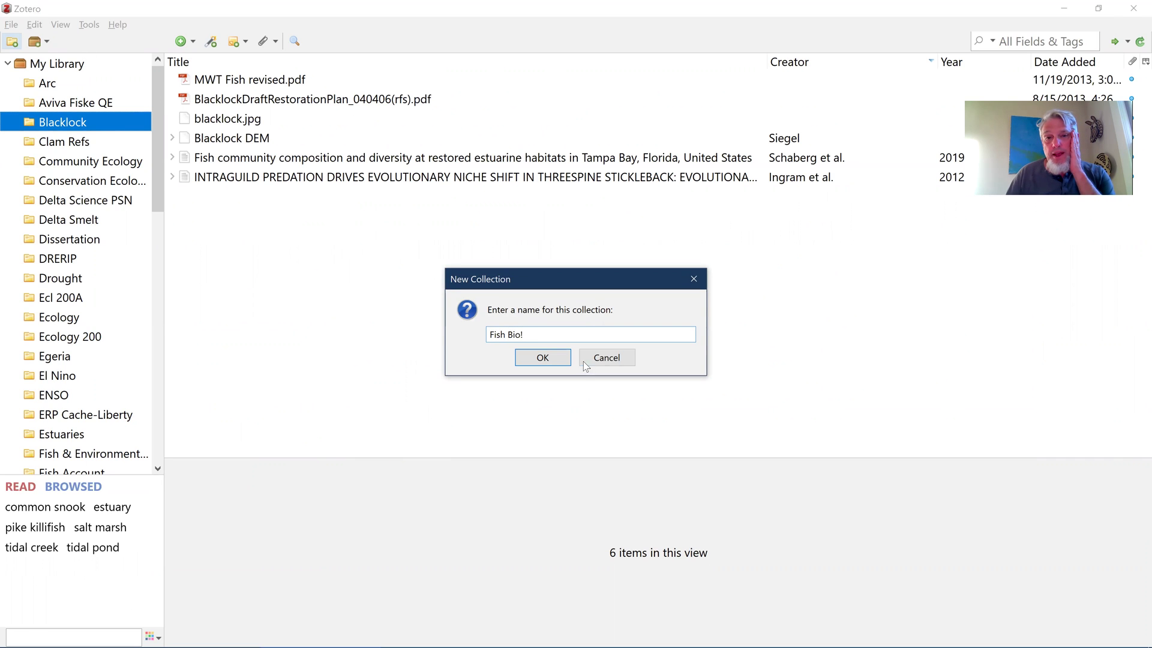
pyautogui.click(557, 362)
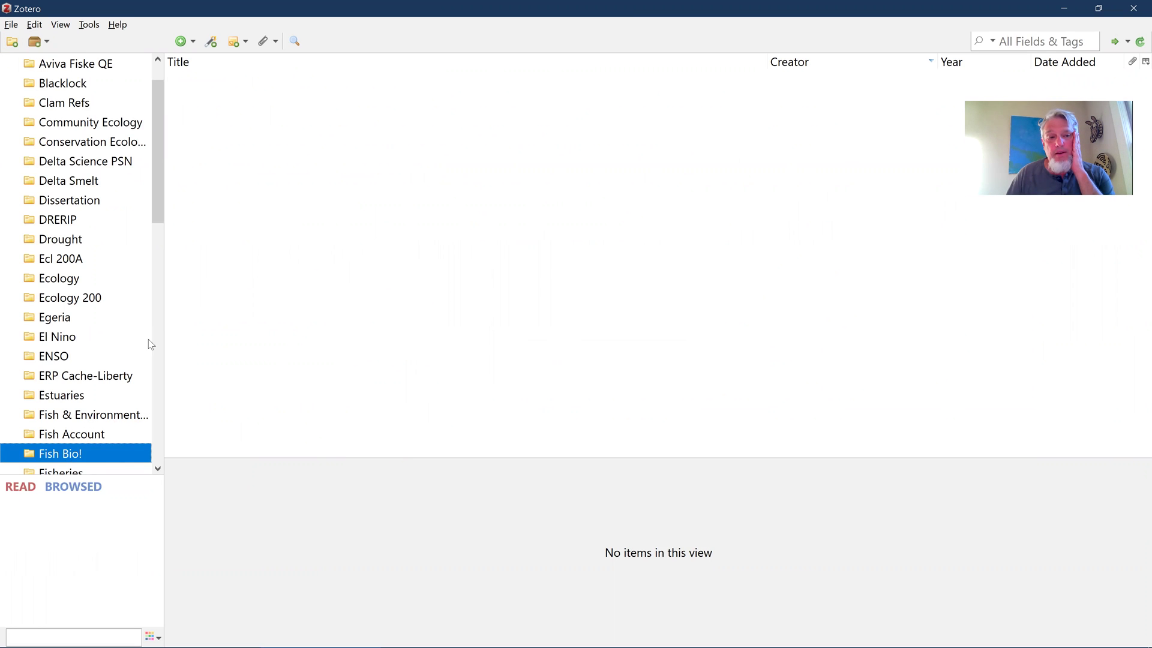
# Browse the Estuaries, ENSO, El Nino and Egeria collections, then select Fish Bio!
pyautogui.click(69, 398)
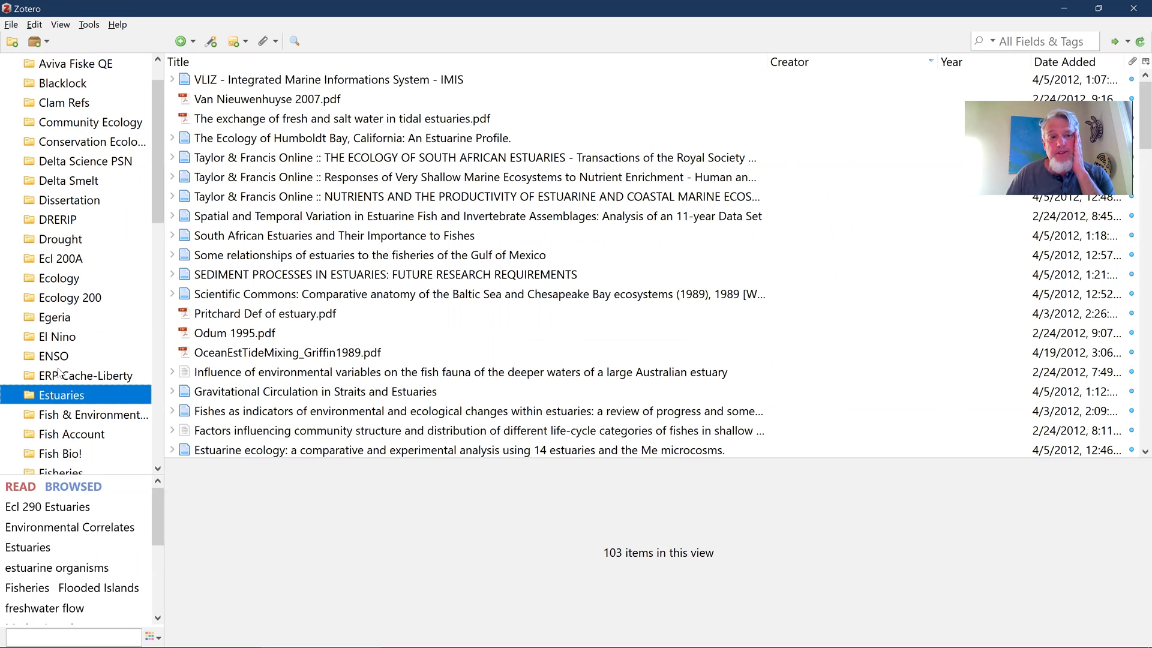
pyautogui.click(56, 360)
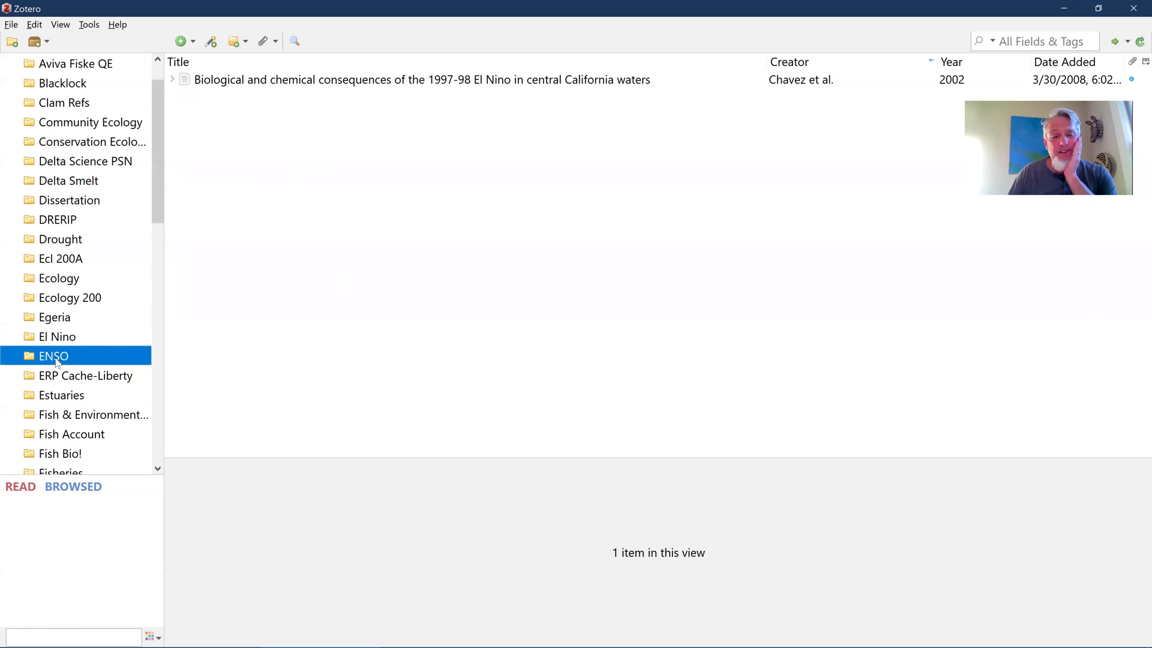
pyautogui.click(58, 347)
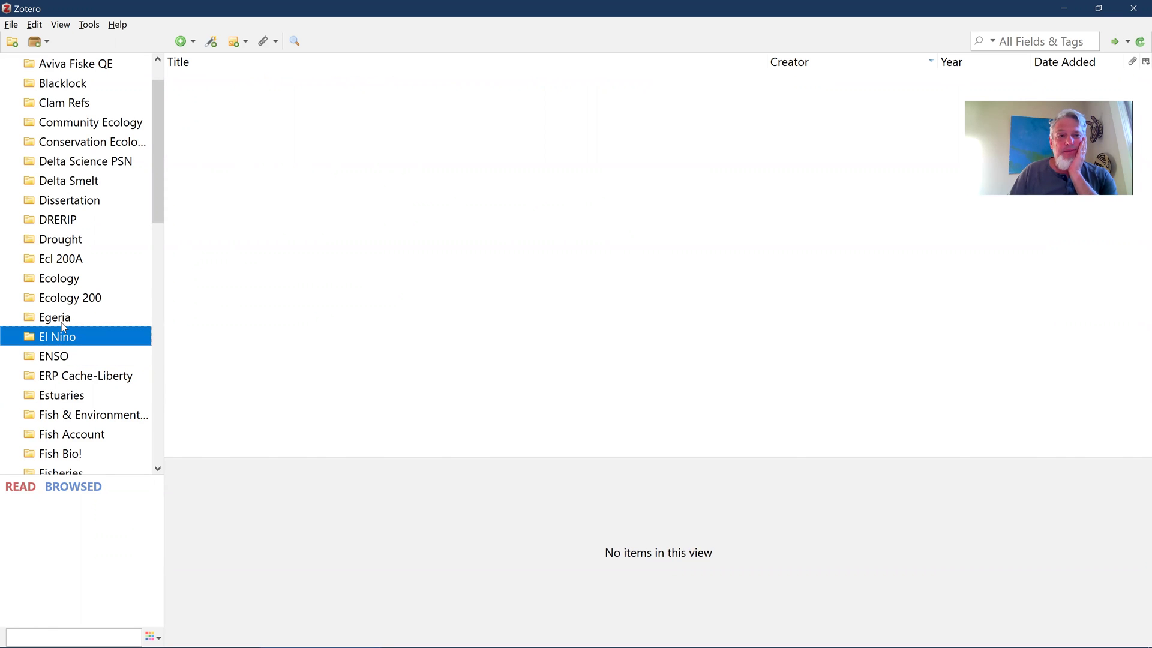
pyautogui.click(64, 326)
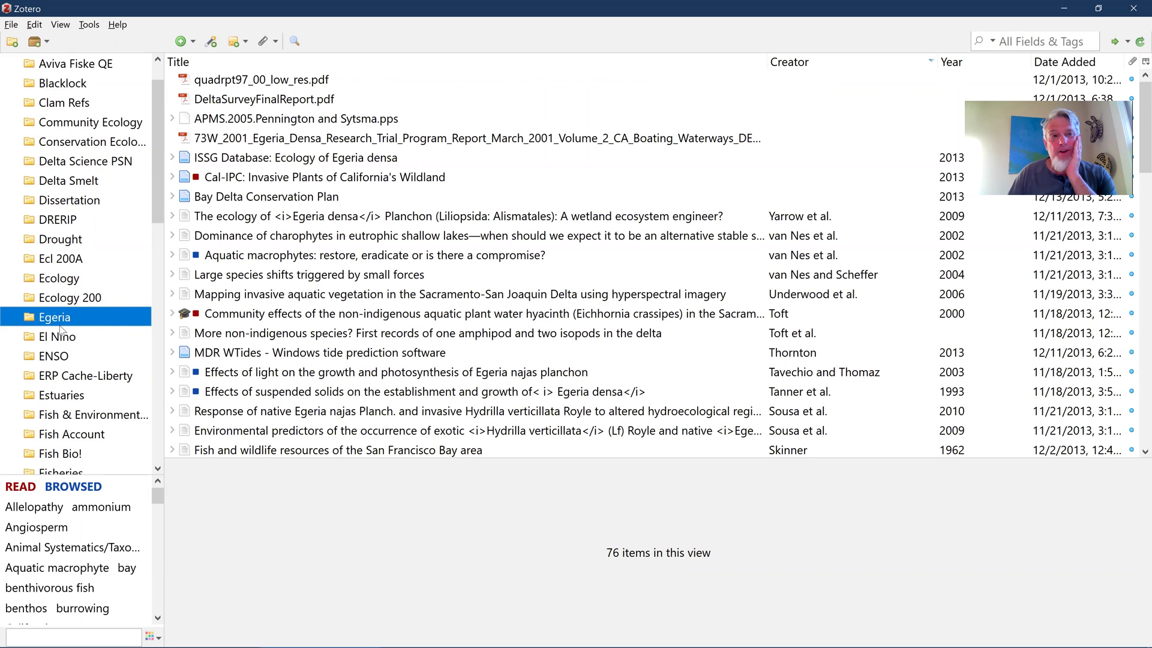
pyautogui.scroll(-4, 62, 330)
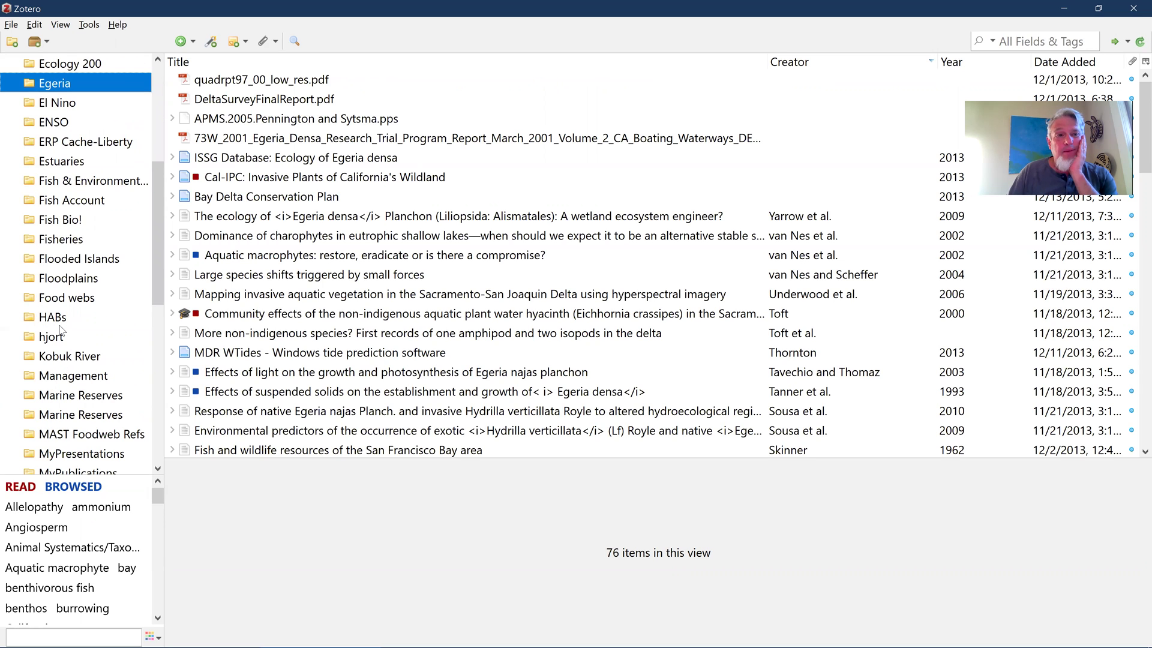
pyautogui.click(61, 219)
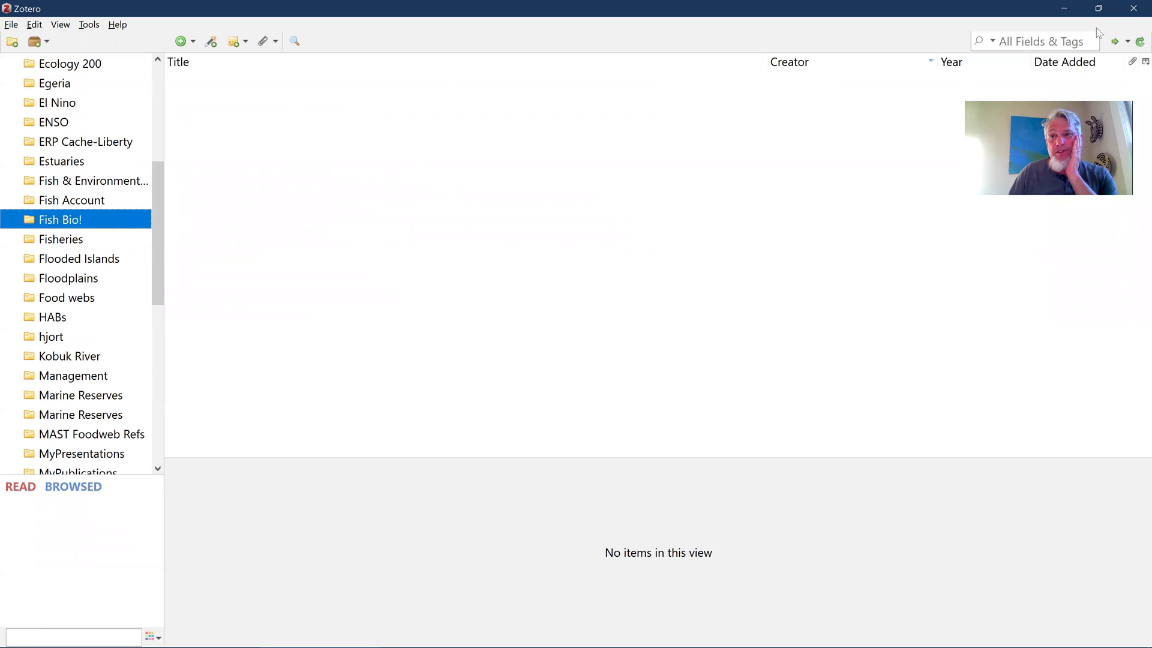
# Reselect Fish Bio! and snap Zotero to the left half of the screen
pyautogui.click(1051, 42)
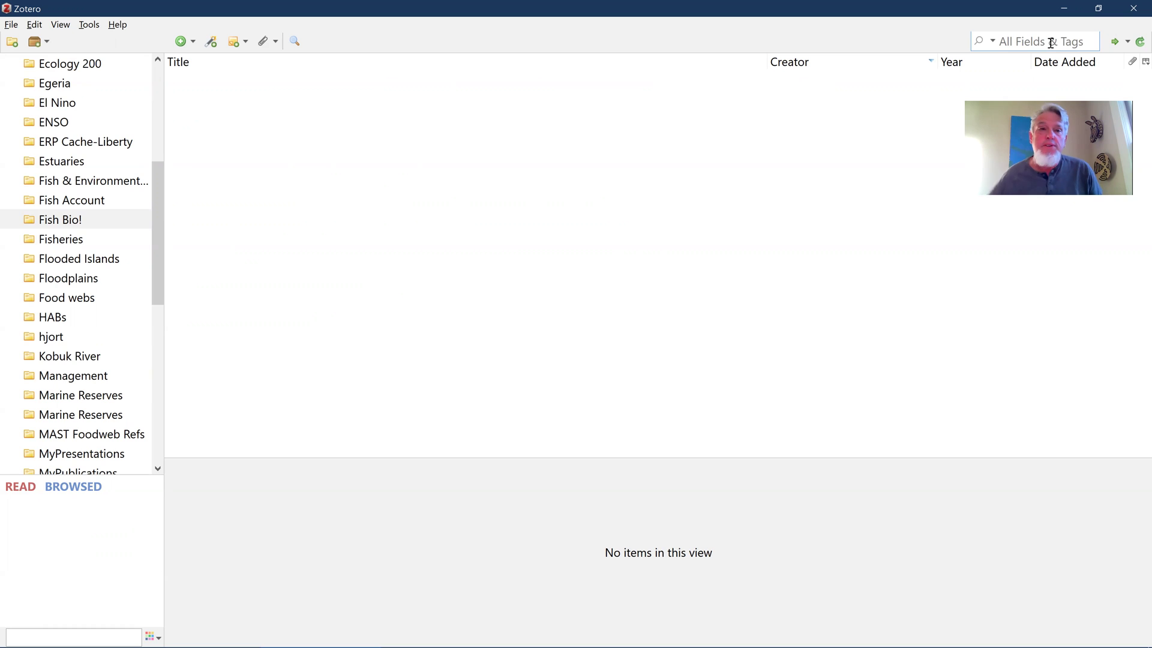
pyautogui.click(43, 225)
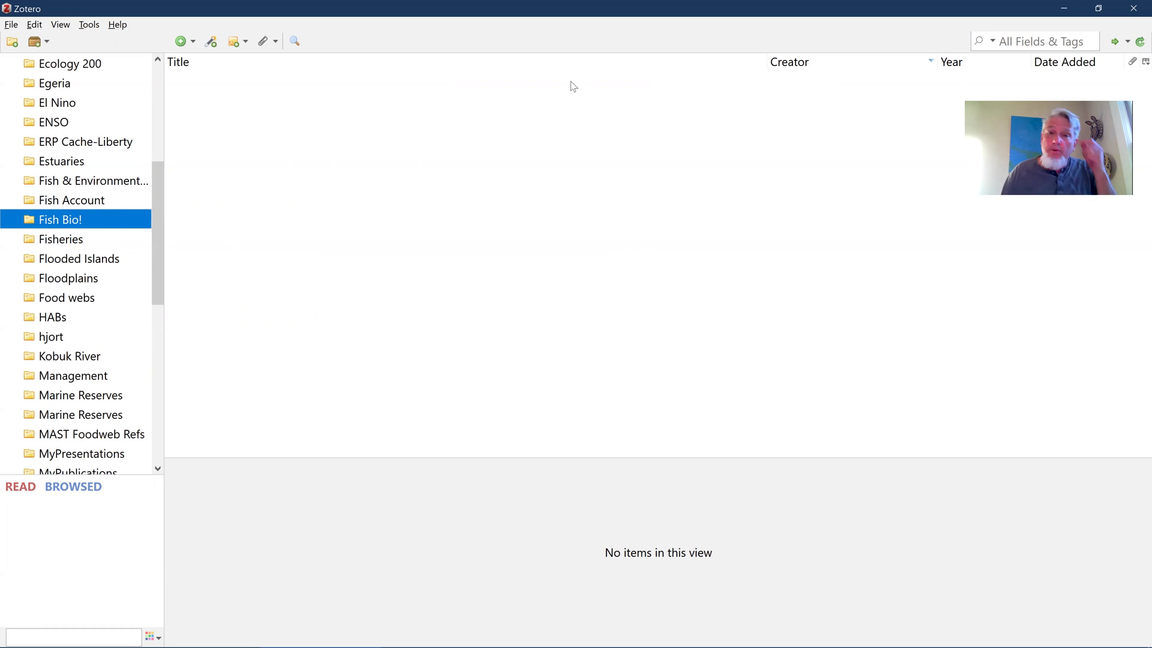
pyautogui.press('super+Left')
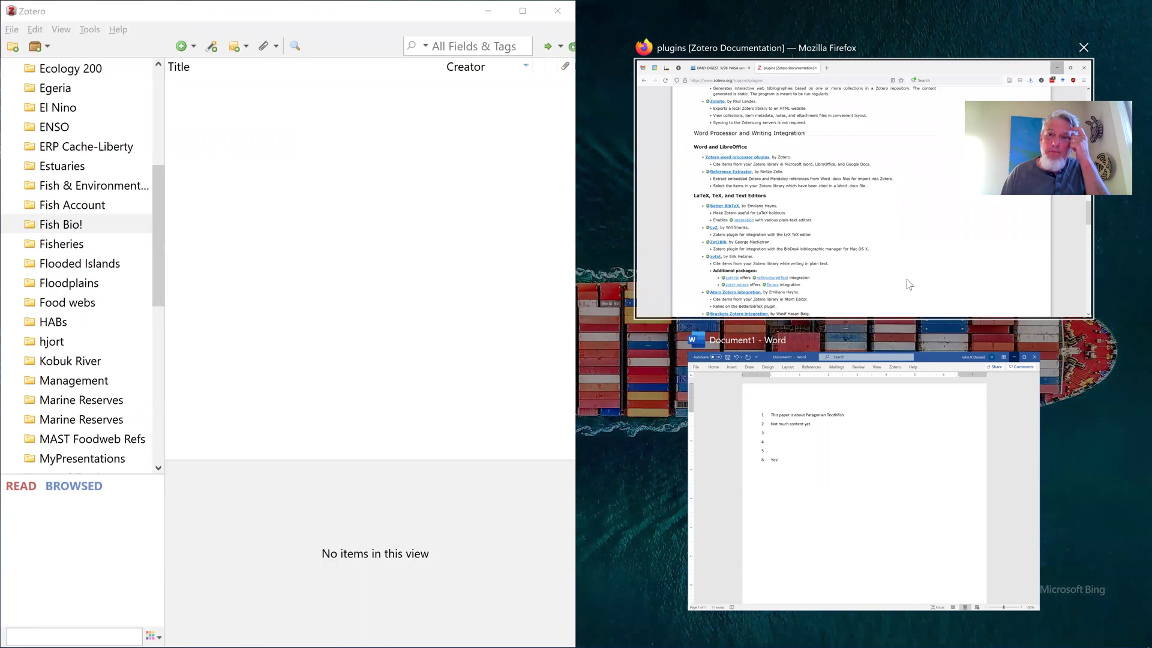
# Snap Firefox to the right half and search the web for 'scholar google' in a new tab
pyautogui.click(894, 252)
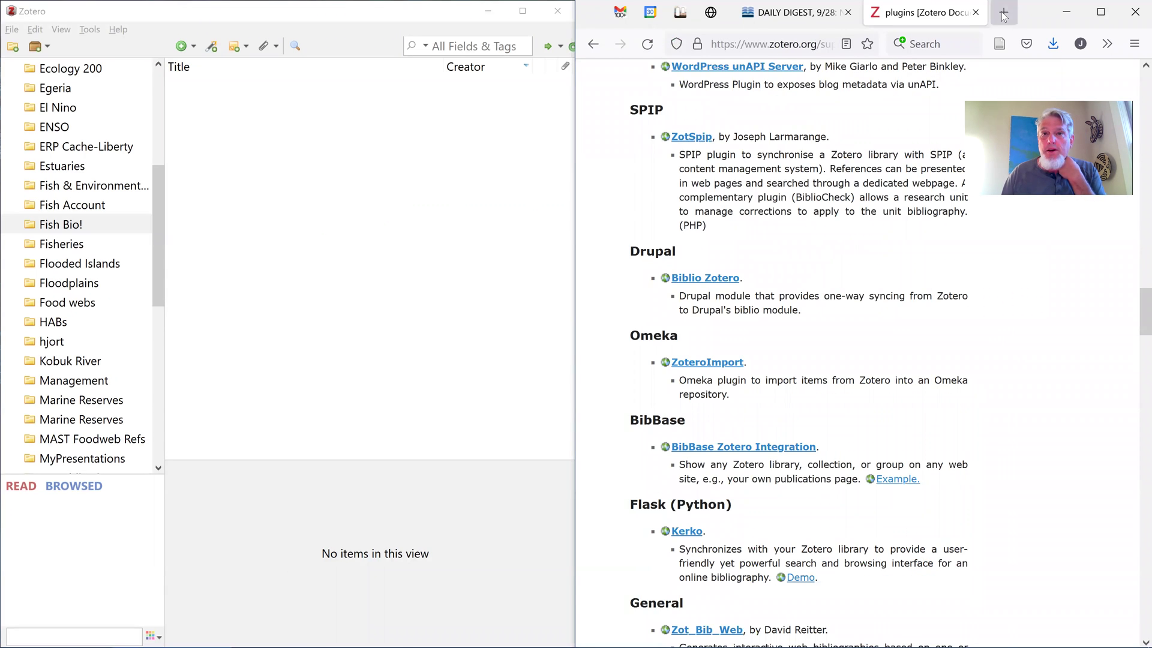
pyautogui.click(1004, 13)
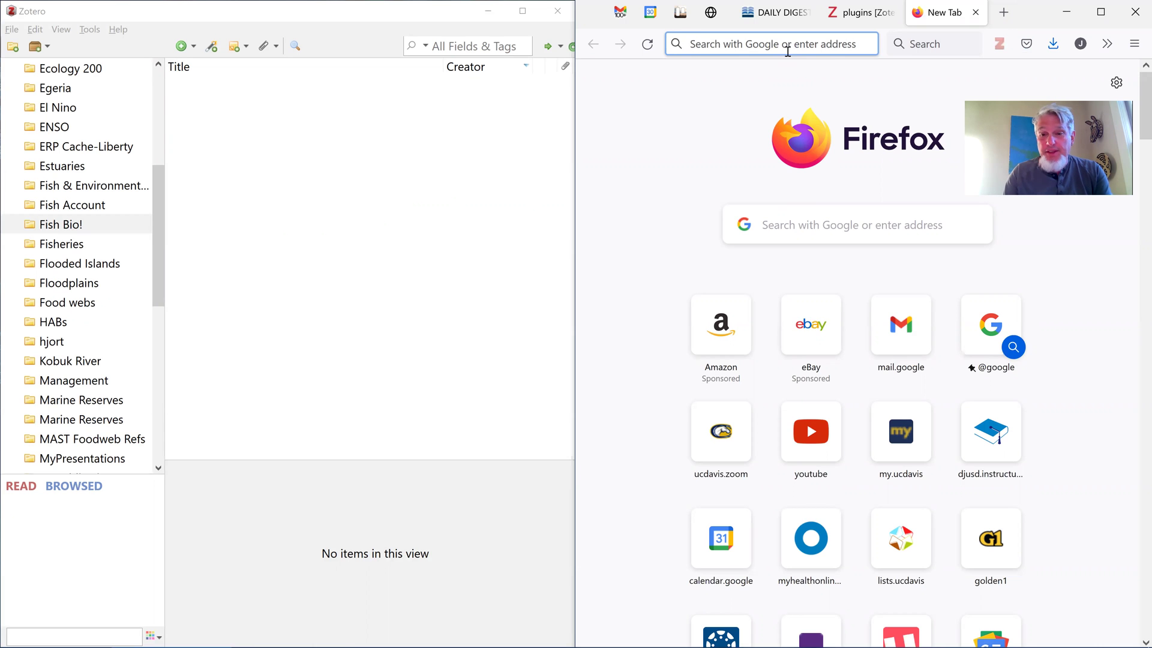
pyautogui.click(788, 52)
pyautogui.write('c')
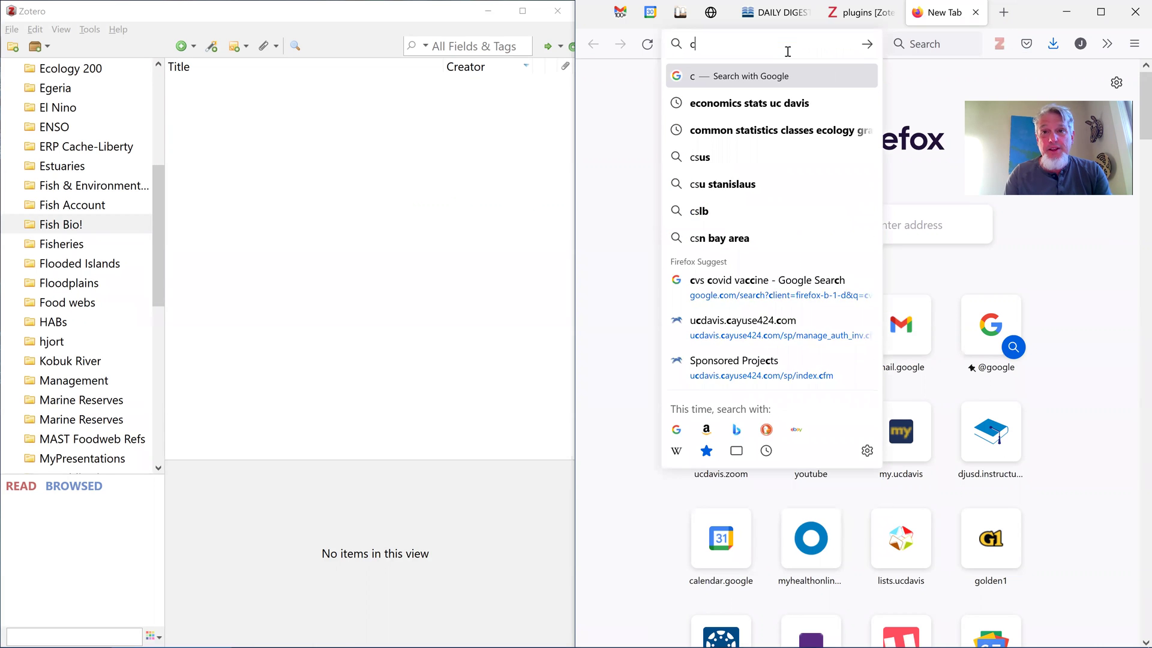
pyautogui.press('BackSpace')
pyautogui.write('schola')
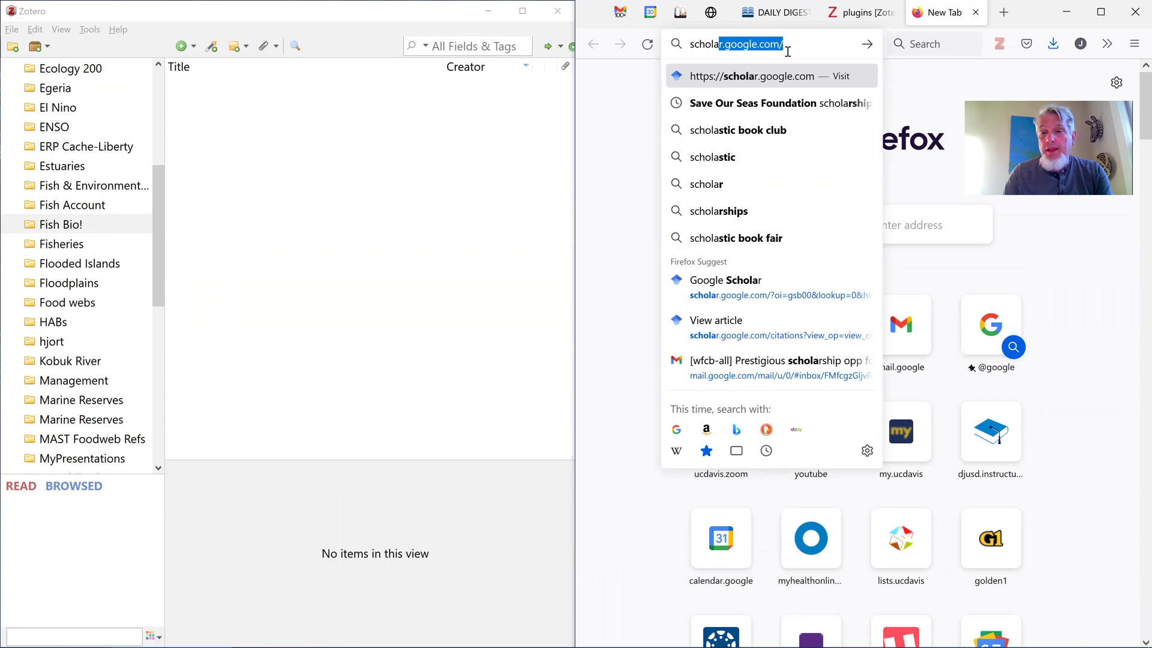
pyautogui.write('r google')
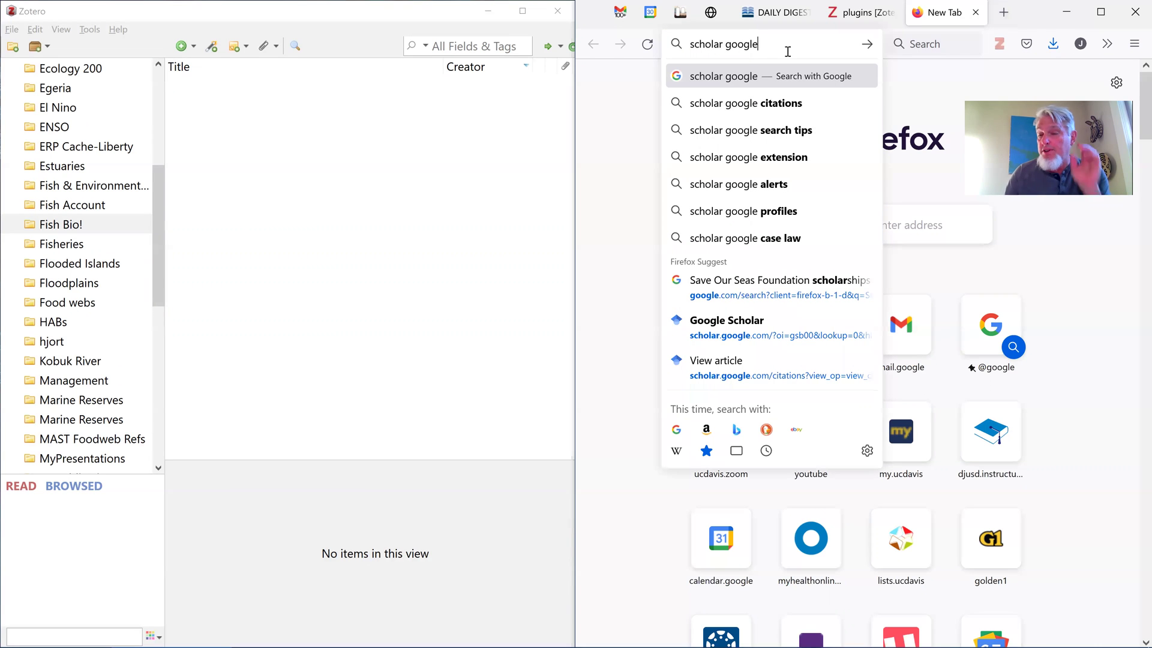
pyautogui.press('Return')
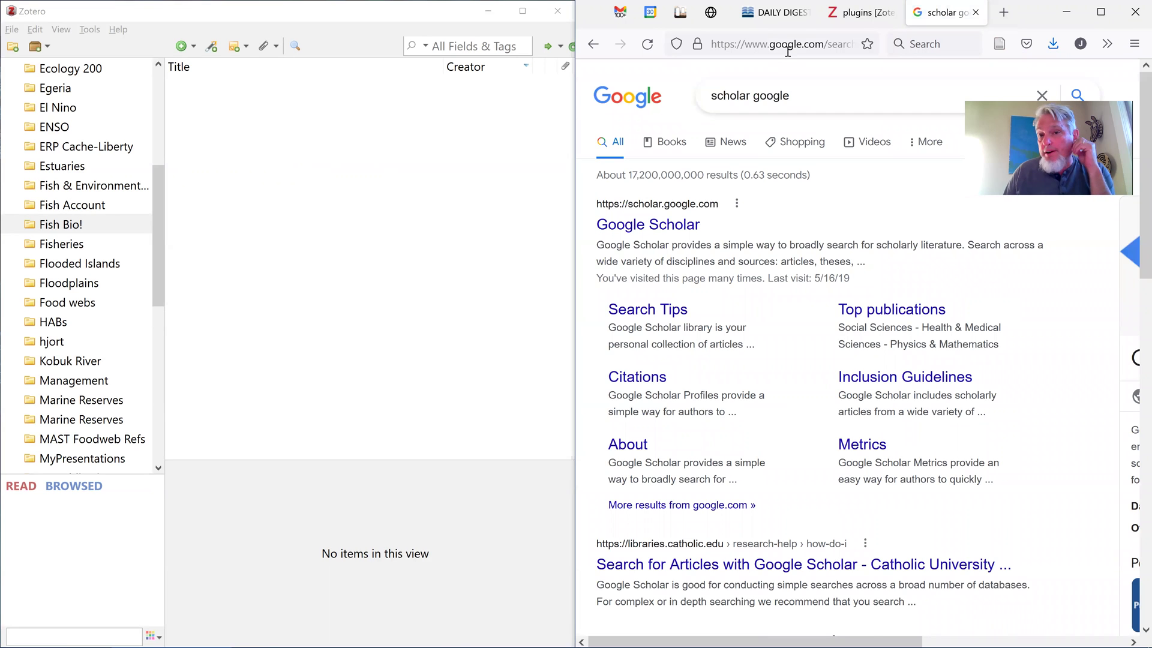
# Go to Google Scholar and search for 'patagonian toothfish' via the suggestion
pyautogui.click(682, 232)
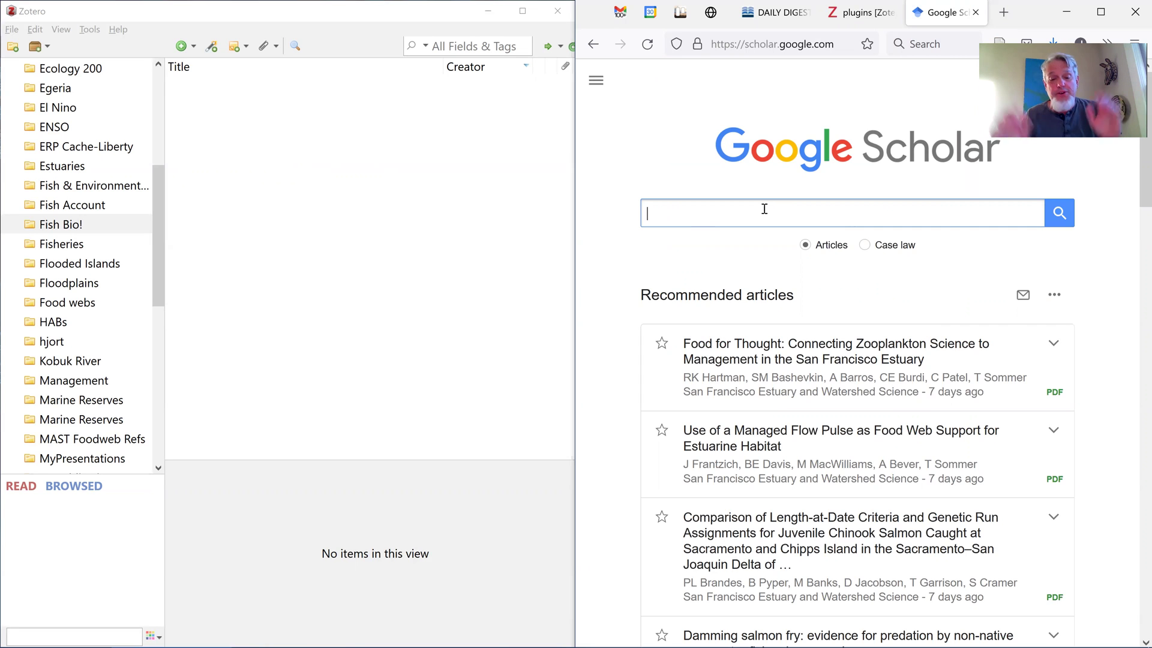
pyautogui.write('pata')
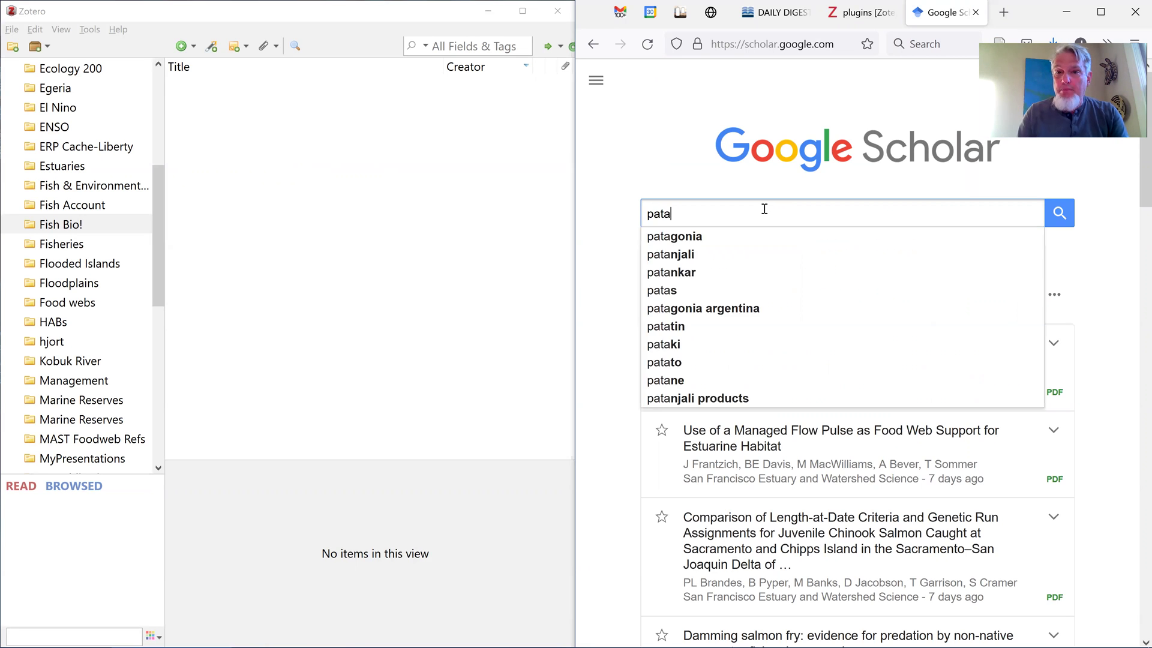
pyautogui.write('gonian too')
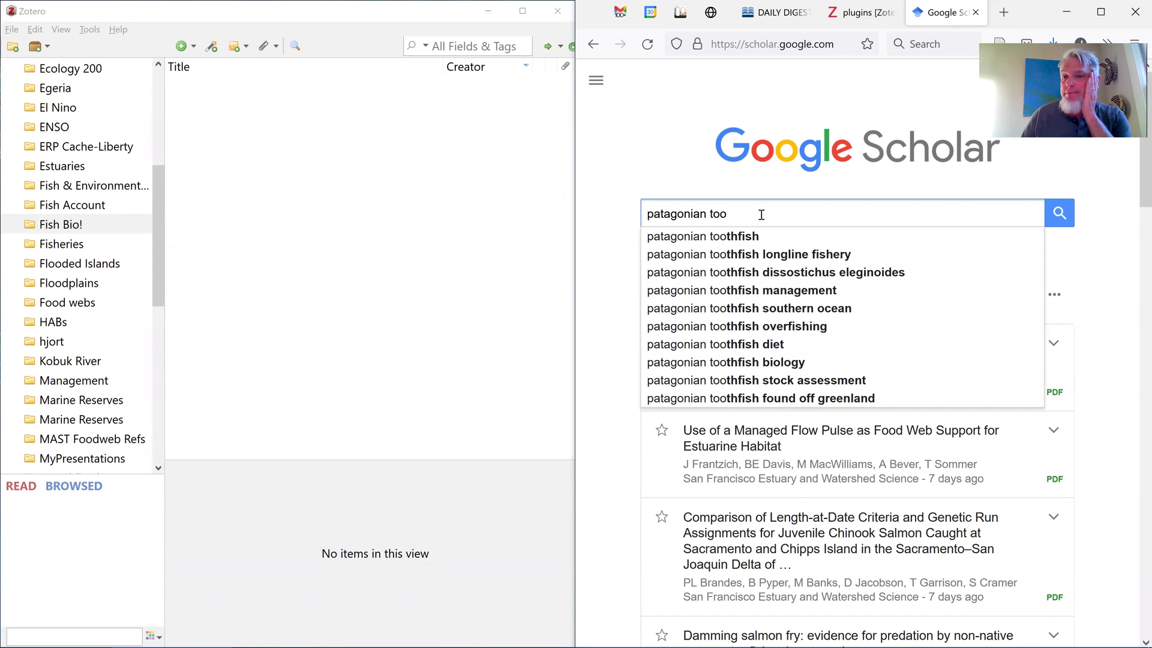
pyautogui.click(752, 236)
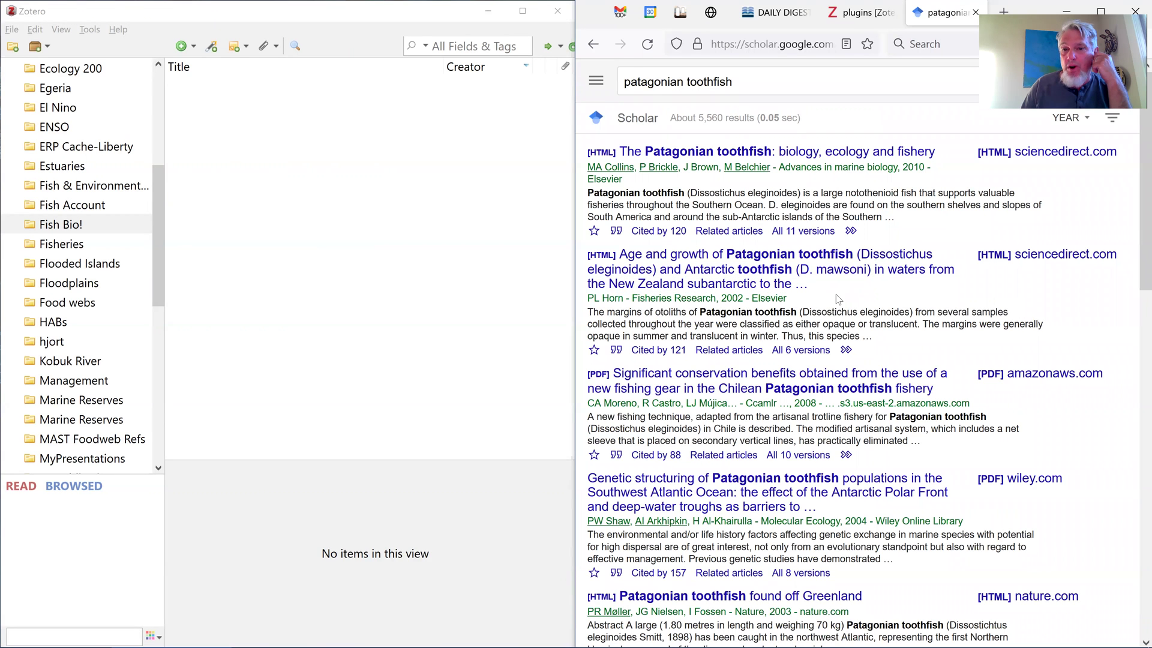
# Browse to page 2 of the patagonian toothfish results and back to page 1
pyautogui.scroll(-3, 838, 298)
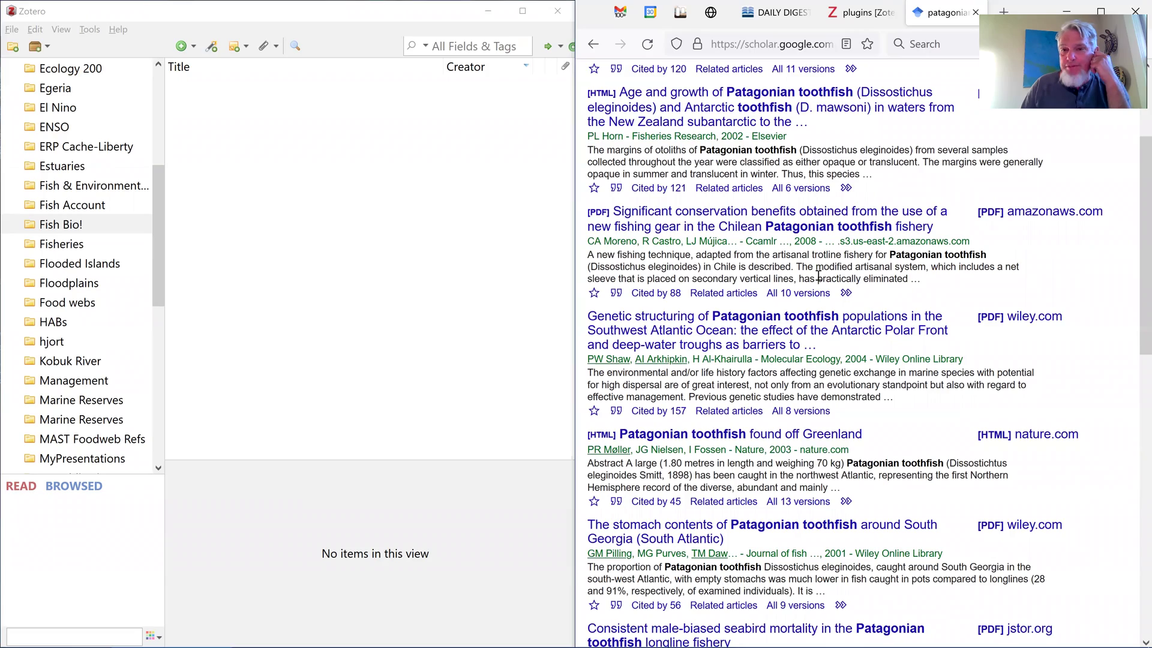
pyautogui.scroll(-7, 818, 278)
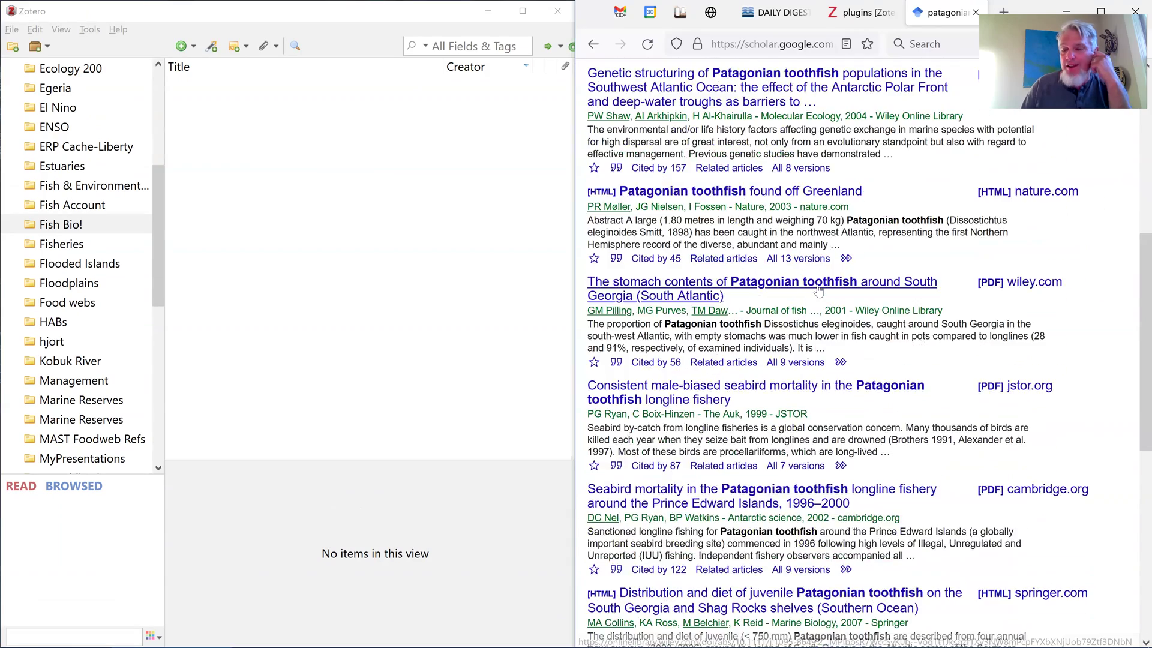
pyautogui.scroll(-4, 818, 284)
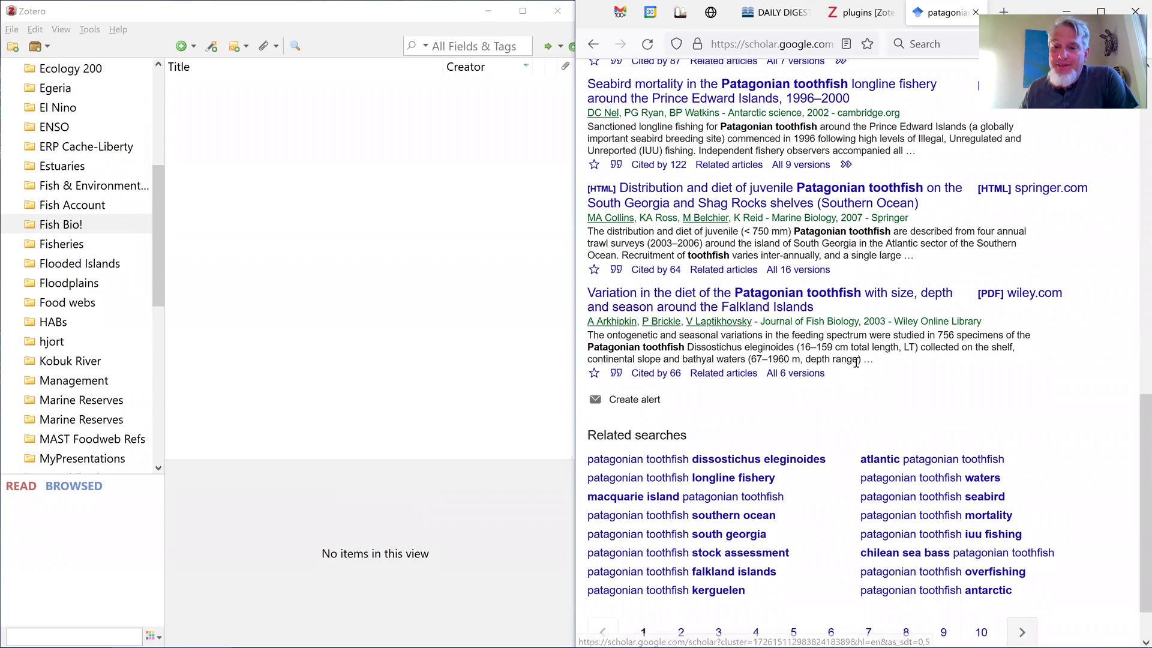
pyautogui.scroll(-1, 689, 599)
pyautogui.click(681, 573)
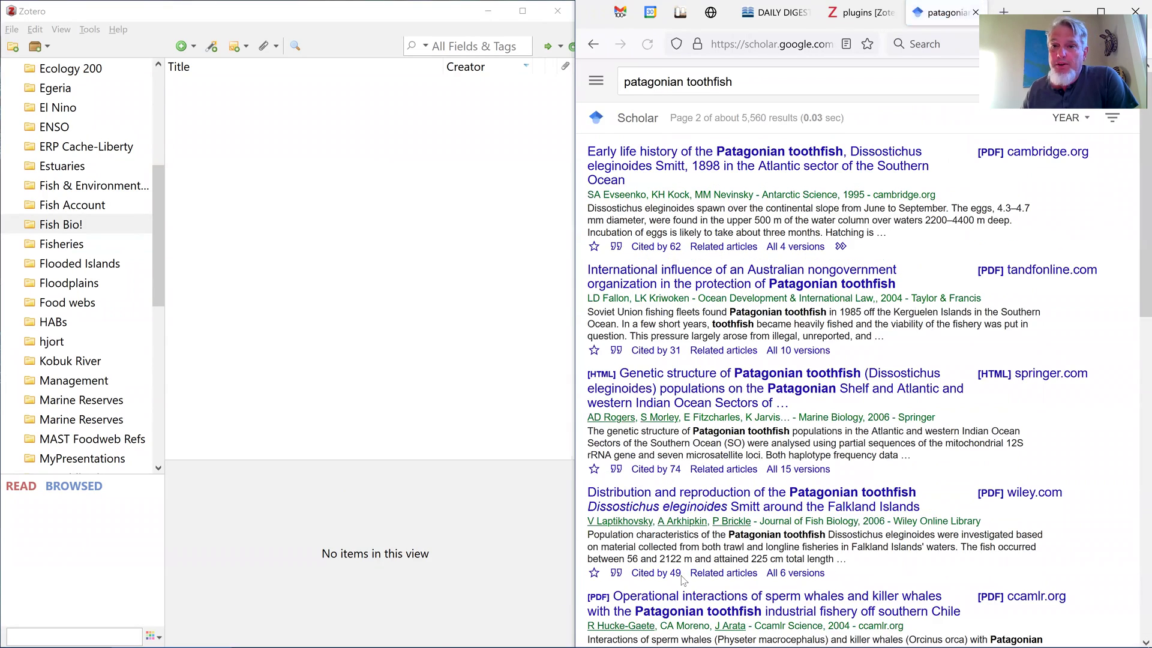
pyautogui.scroll(-4, 733, 480)
pyautogui.scroll(-4, 732, 479)
pyautogui.scroll(8, 730, 484)
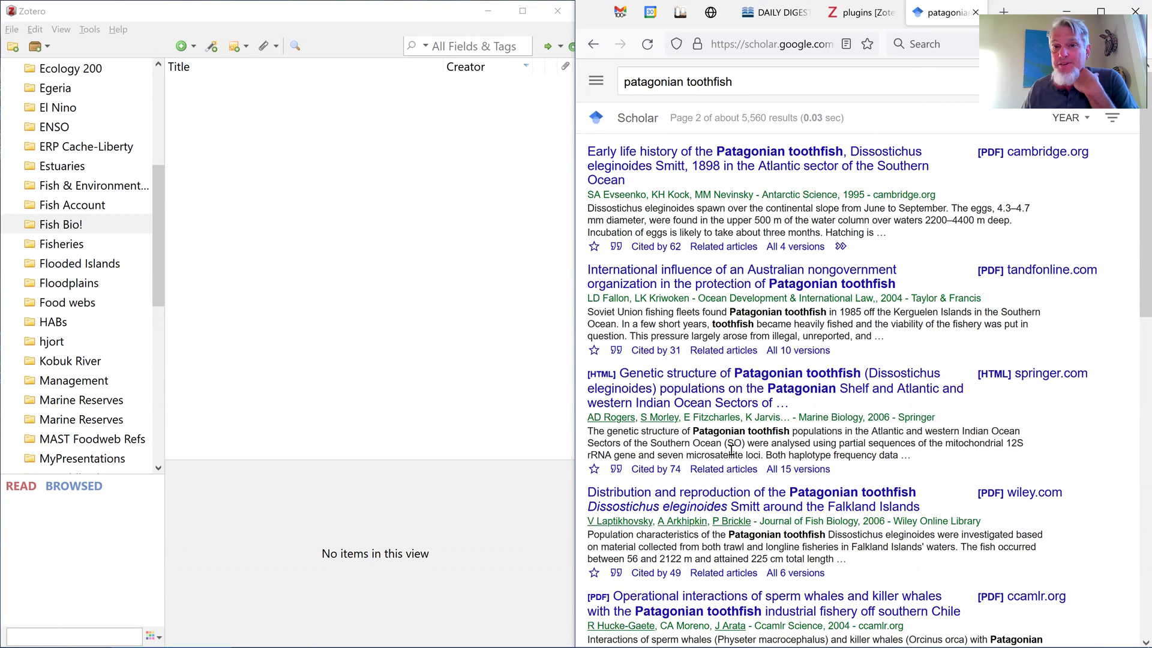
pyautogui.scroll(-10, 854, 384)
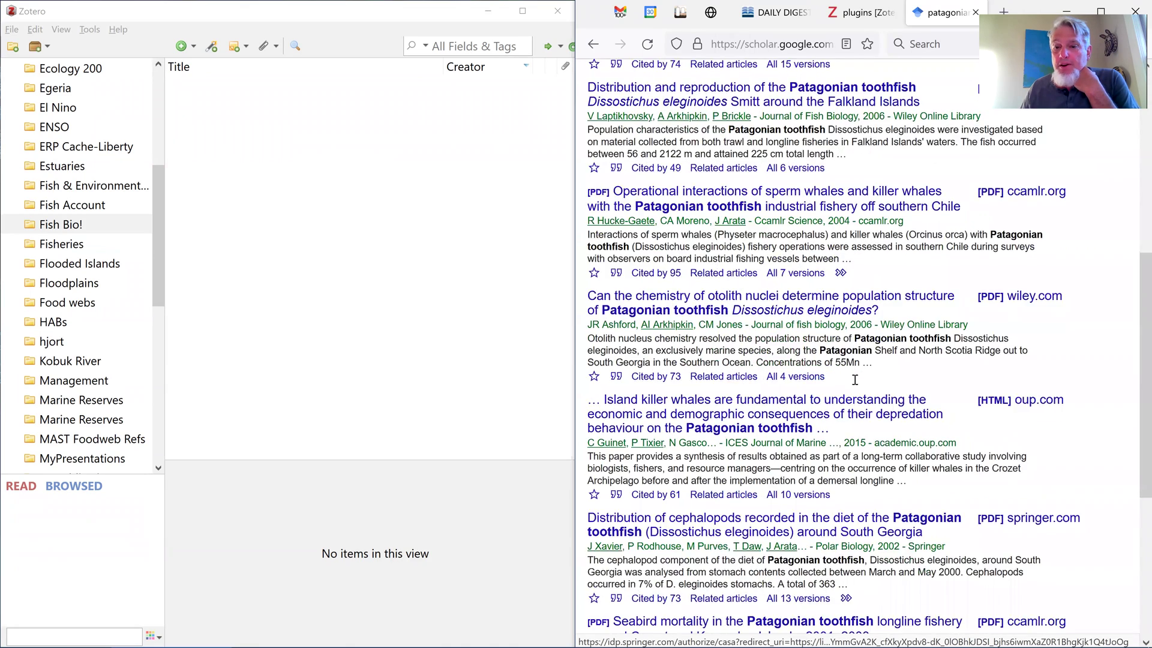
pyautogui.click(637, 579)
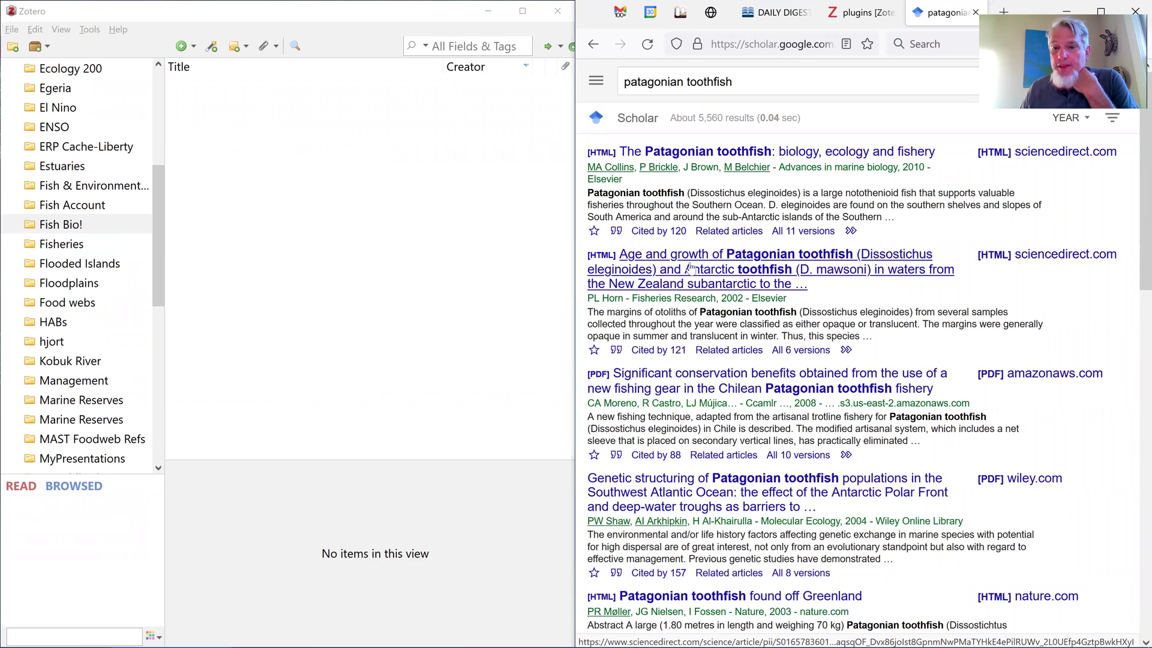
# Maximize Firefox so the Scholar results fill the whole screen
pyautogui.scroll(-3, 691, 271)
pyautogui.scroll(3, 691, 271)
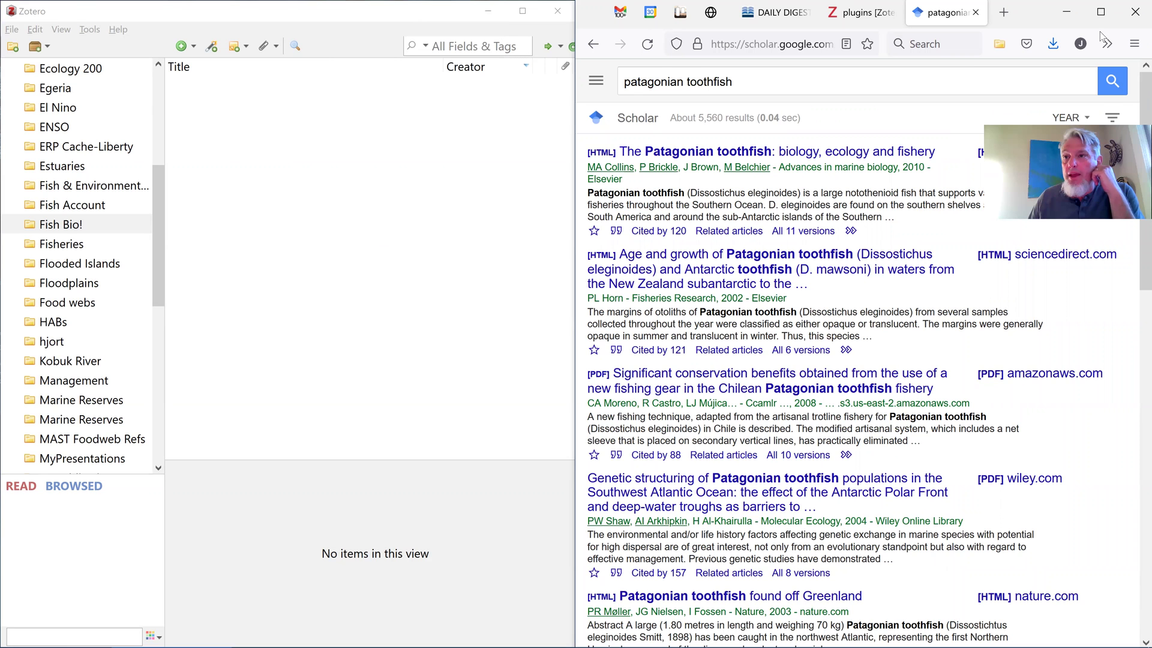
pyautogui.click(1101, 12)
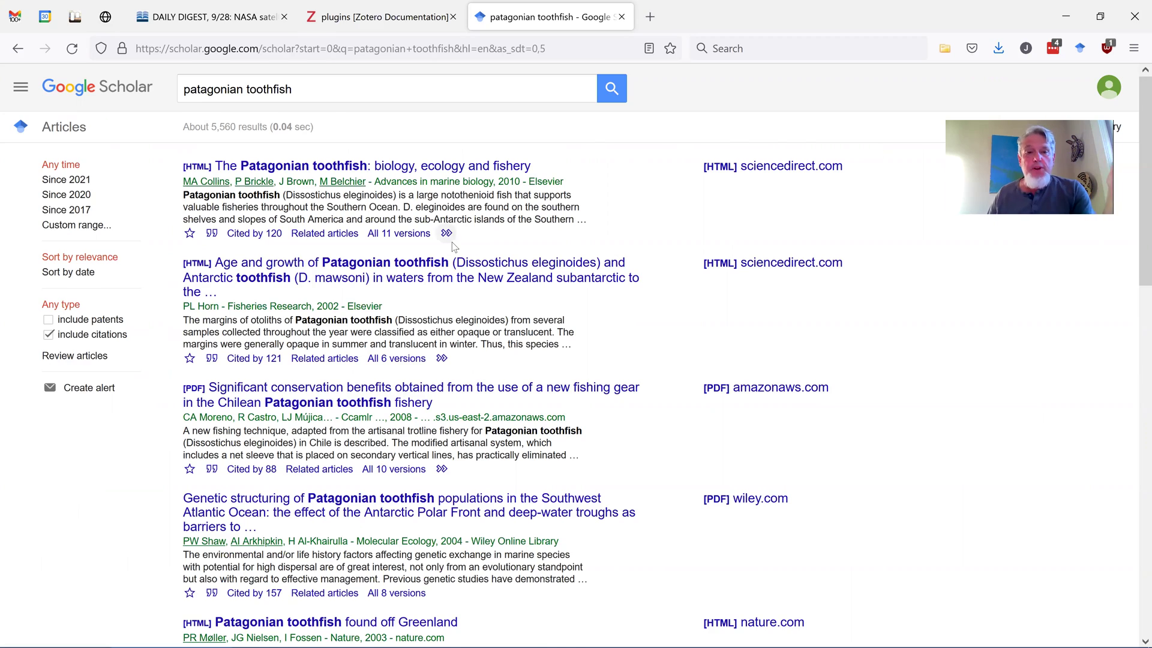
# Open the Zotero Item Selector for the Google Scholar toothfish results
pyautogui.scroll(-5, 454, 246)
pyautogui.scroll(2, 452, 242)
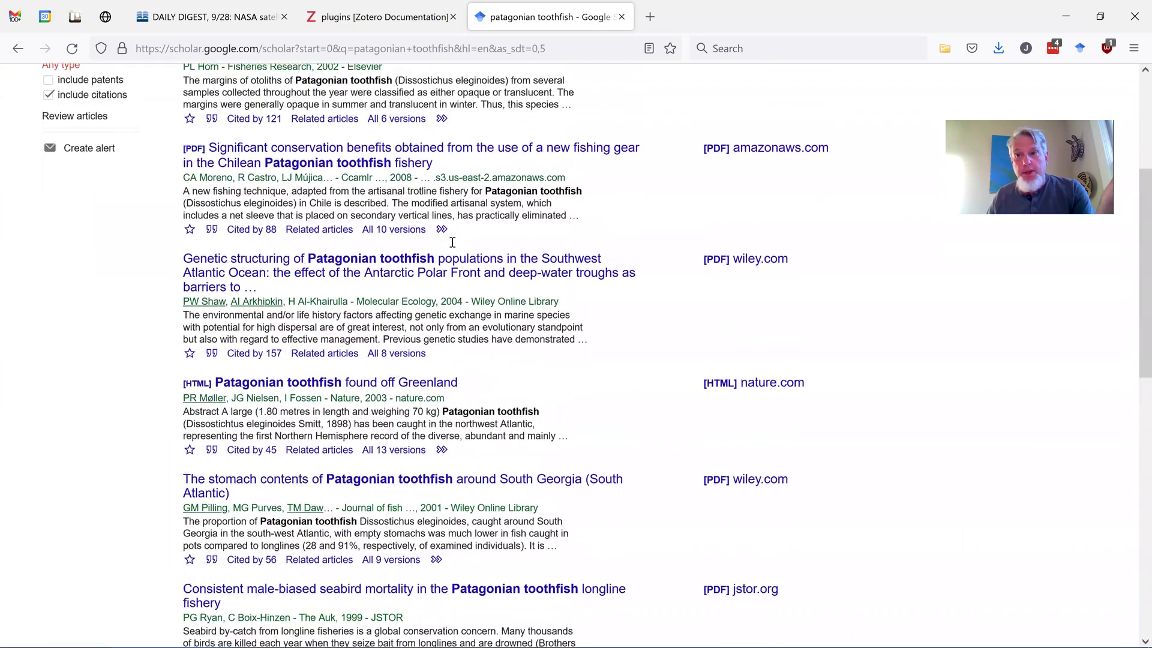
pyautogui.scroll(3, 452, 241)
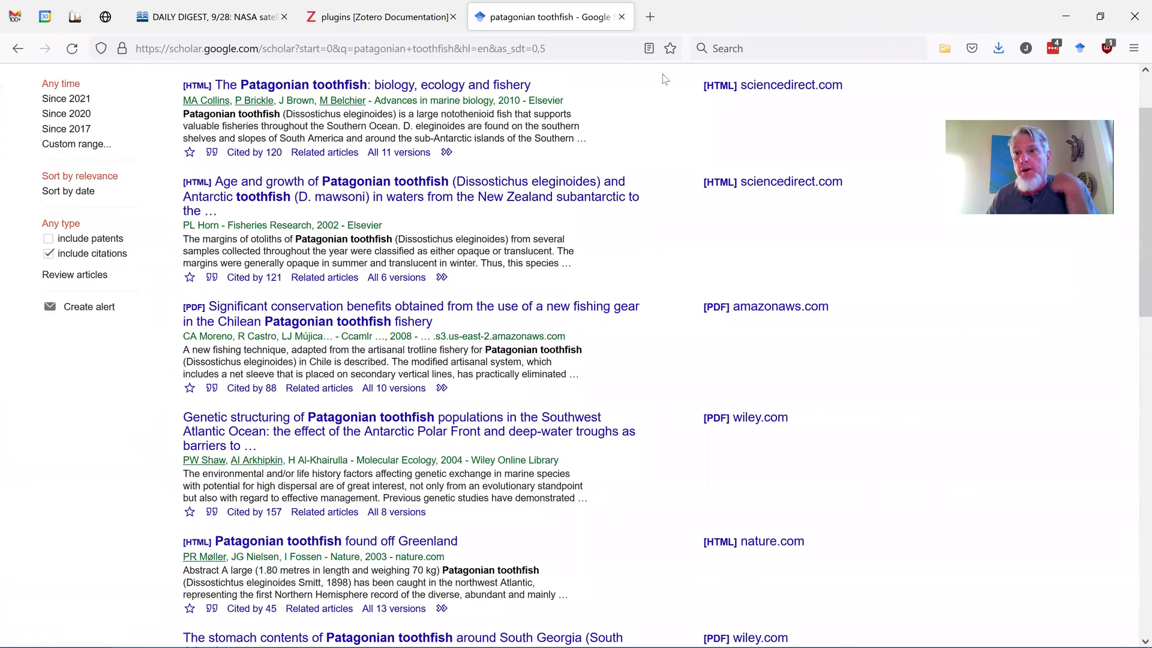
pyautogui.click(945, 49)
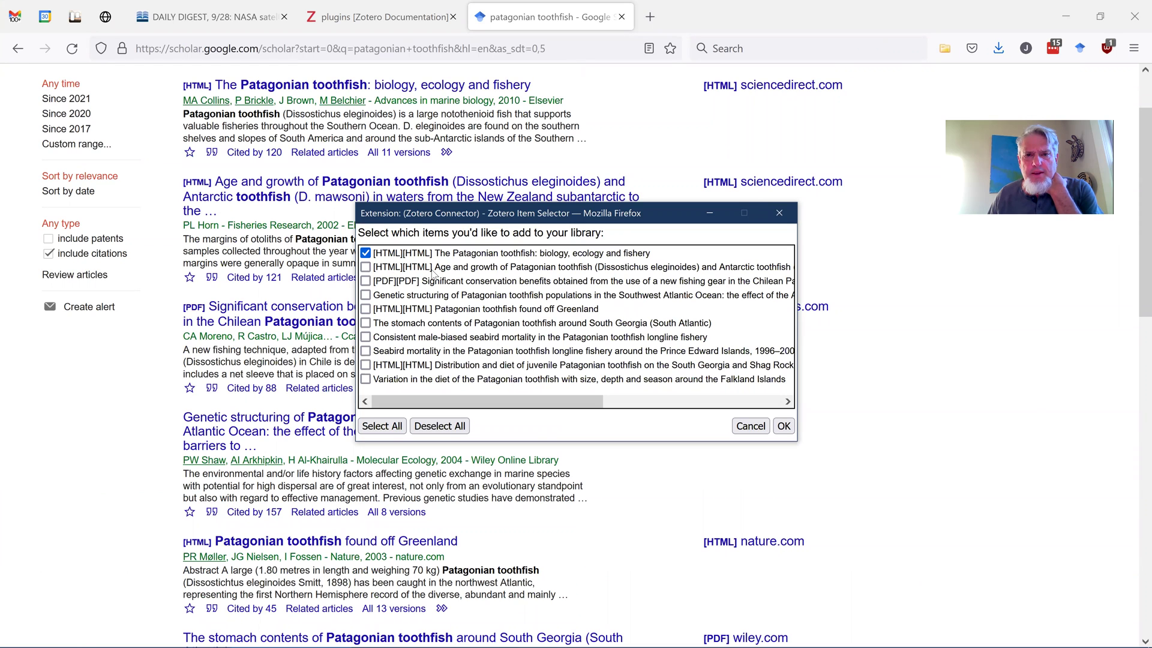
# Add the Genetic structuring paper to the selection and save all ten results into Fish Bio!
pyautogui.click(369, 298)
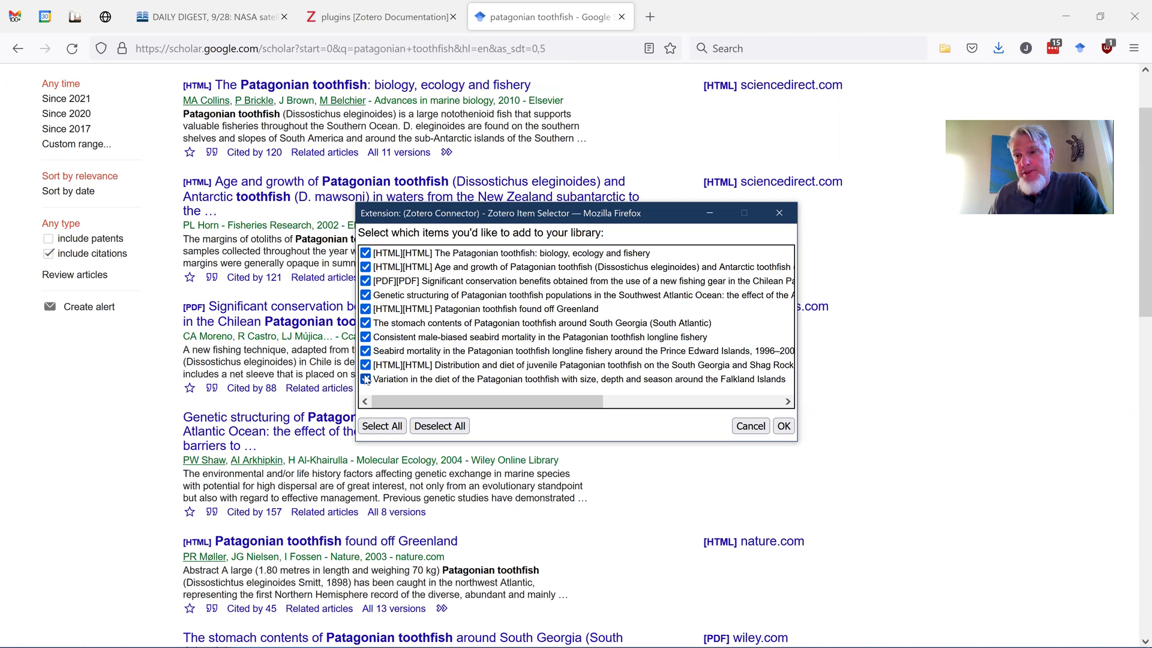
pyautogui.click(784, 427)
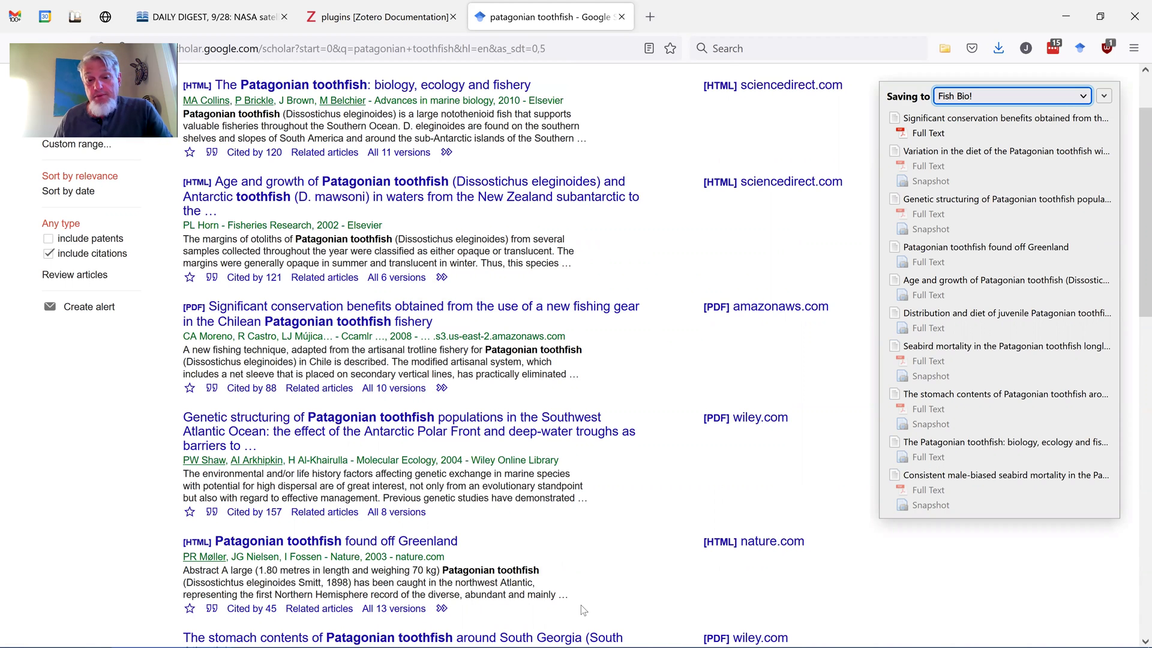
pyautogui.press('super')
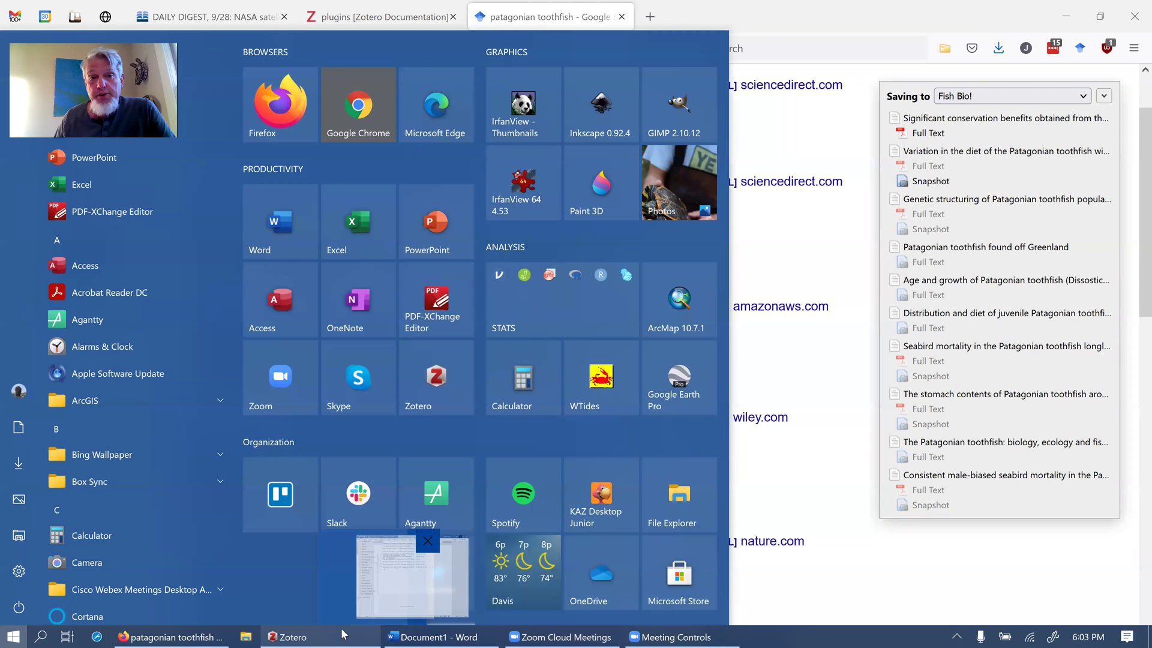
# Bring Zotero to the front, maximizing and then restoring its window
pyautogui.click(288, 636)
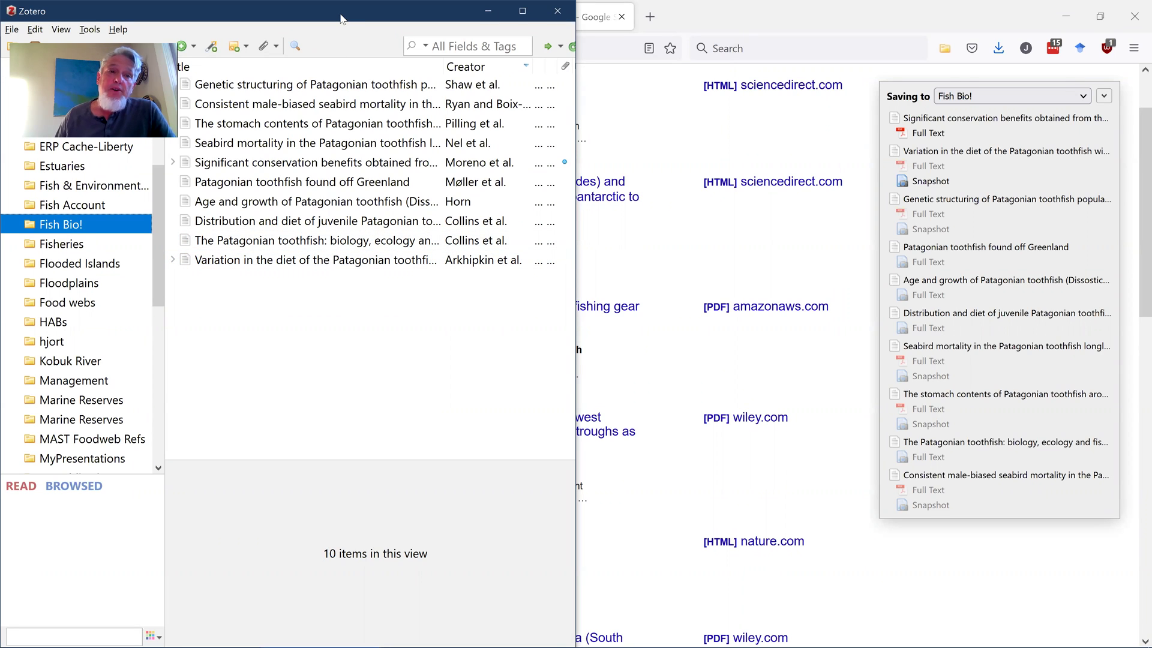
pyautogui.click(519, 17)
pyautogui.moveTo(516, 15); pyautogui.dragTo(571, 35)
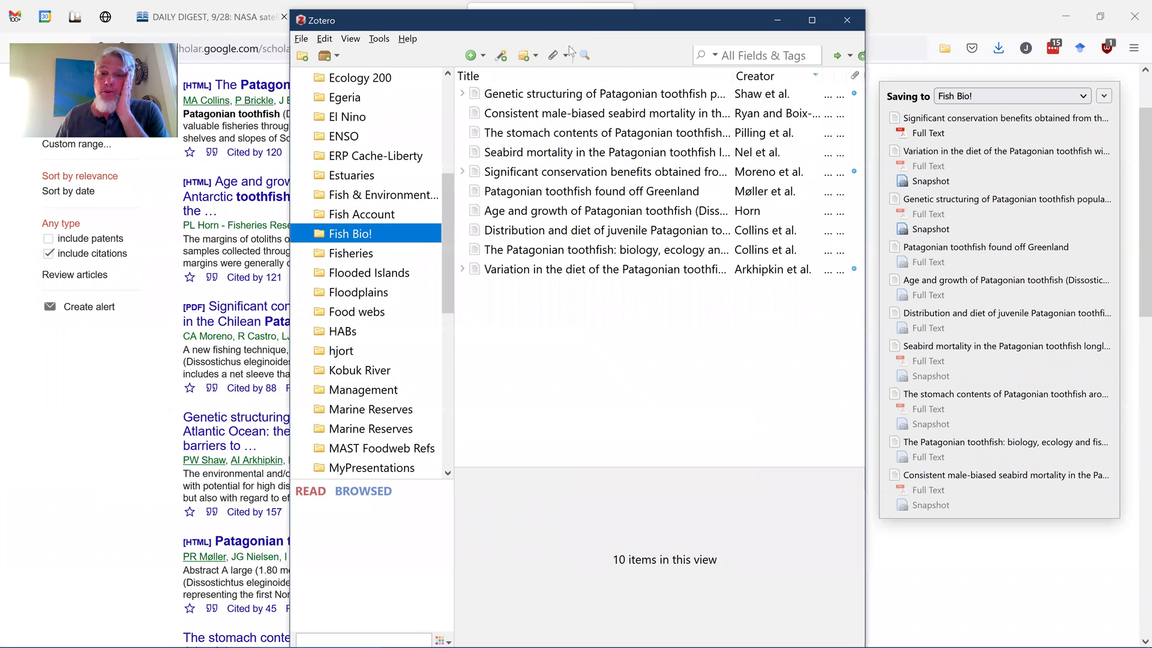
# Expand five papers' attachments and select the Consistent male-biased seabird mortality paper
pyautogui.click(464, 94)
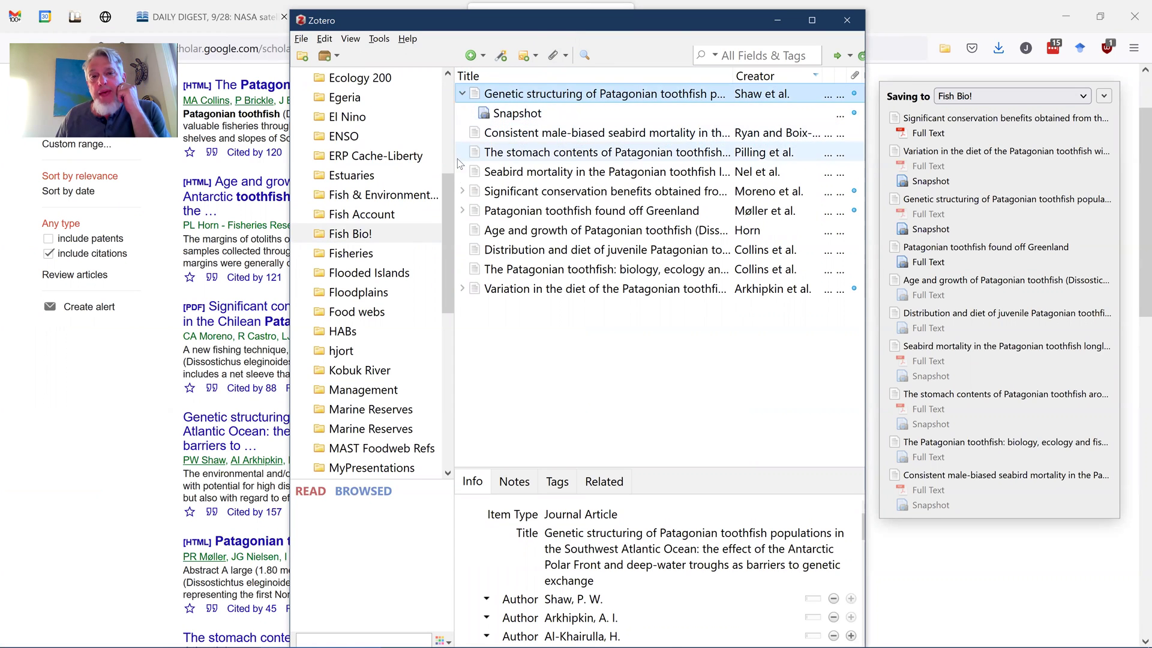
pyautogui.click(462, 192)
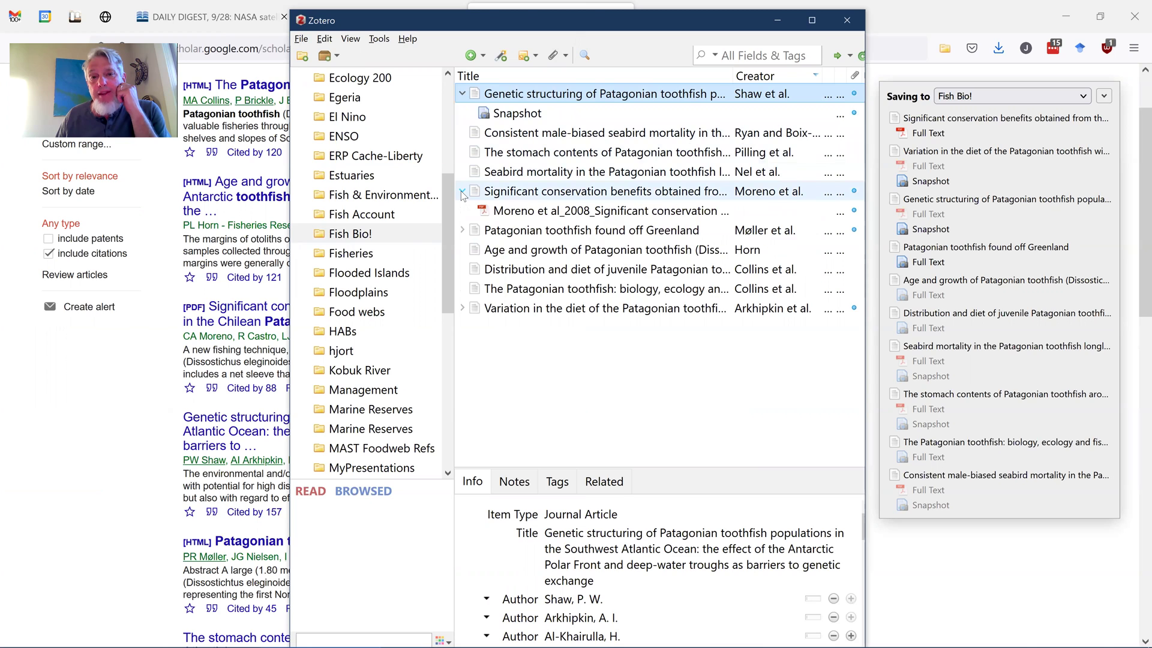
pyautogui.click(461, 230)
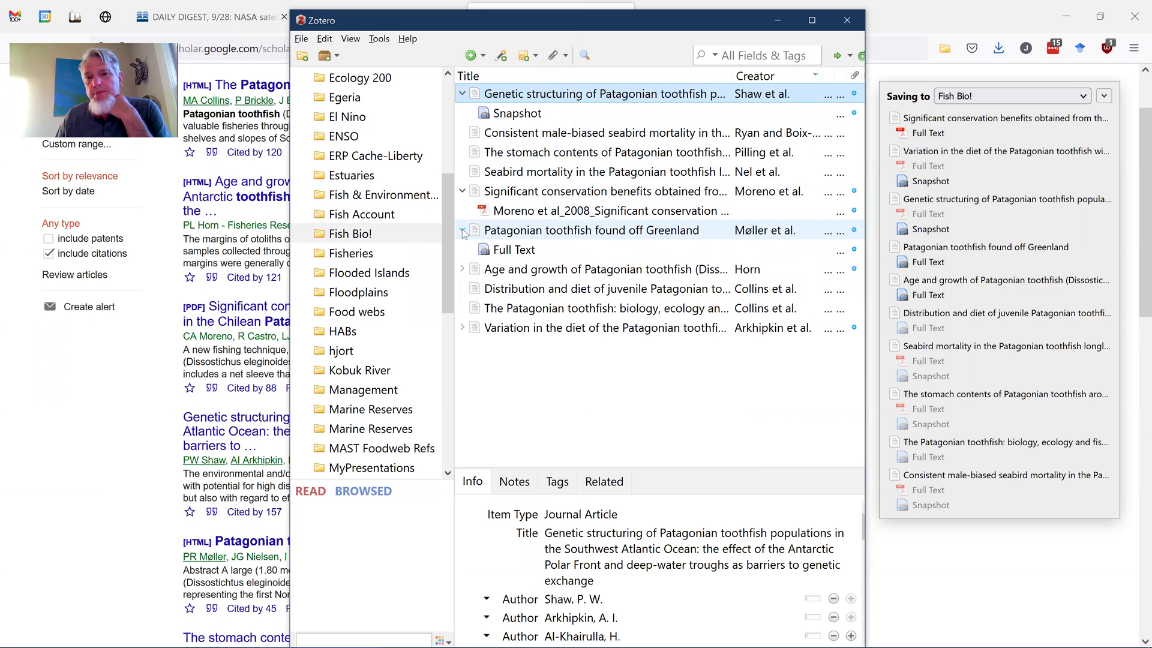
pyautogui.click(459, 269)
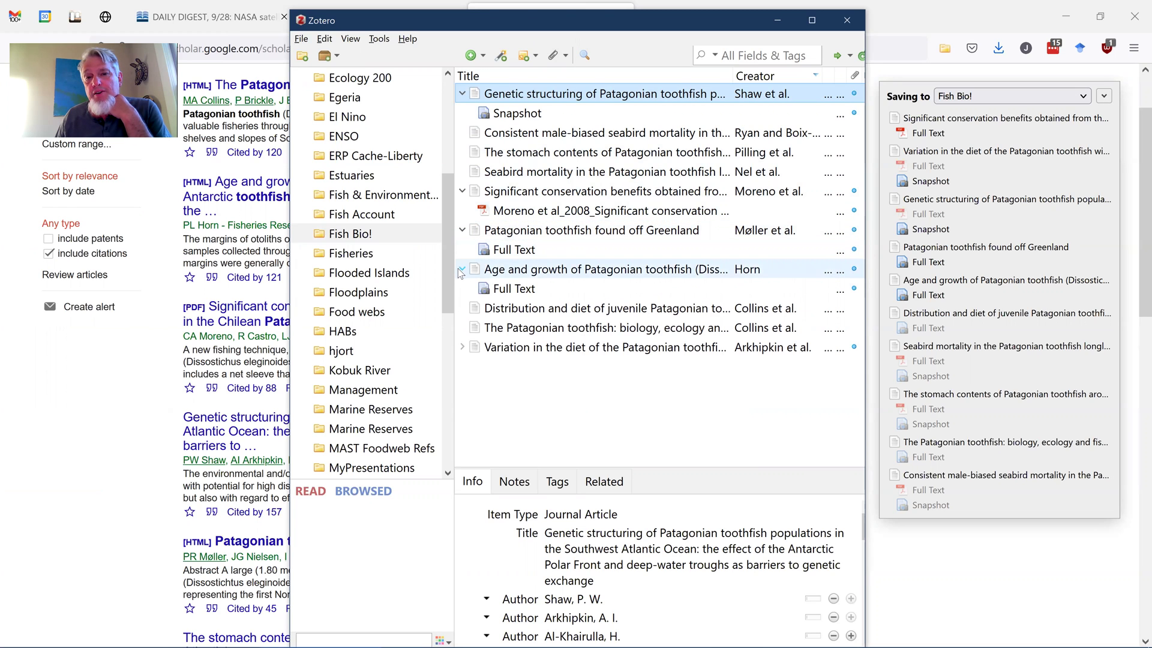
pyautogui.click(464, 347)
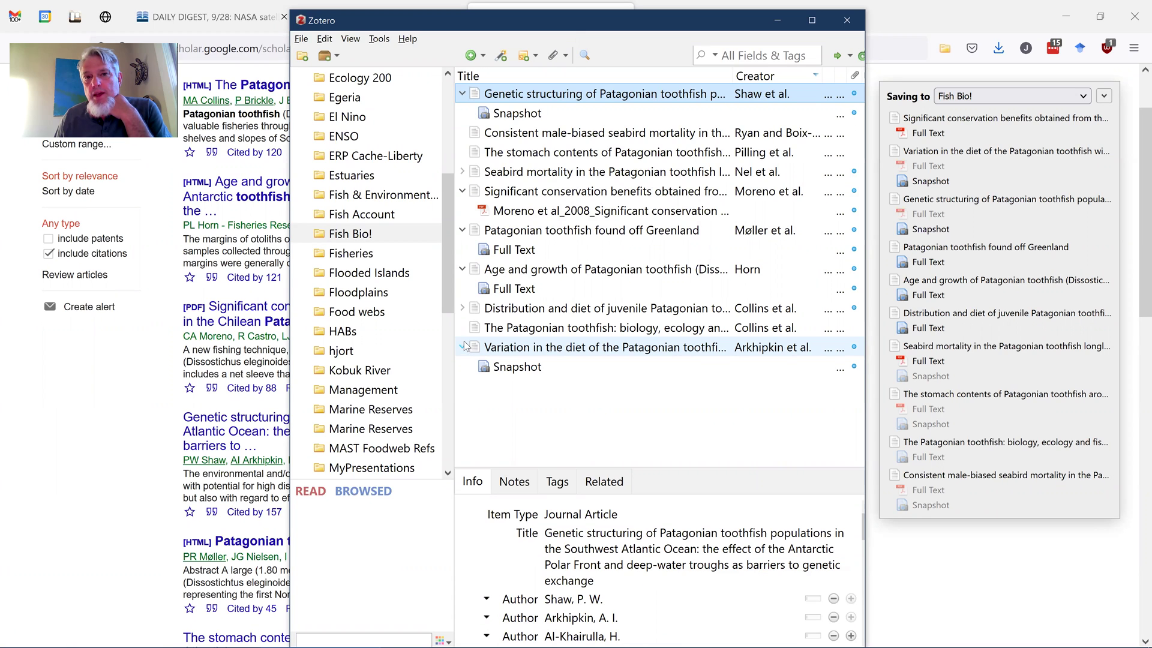
pyautogui.click(524, 139)
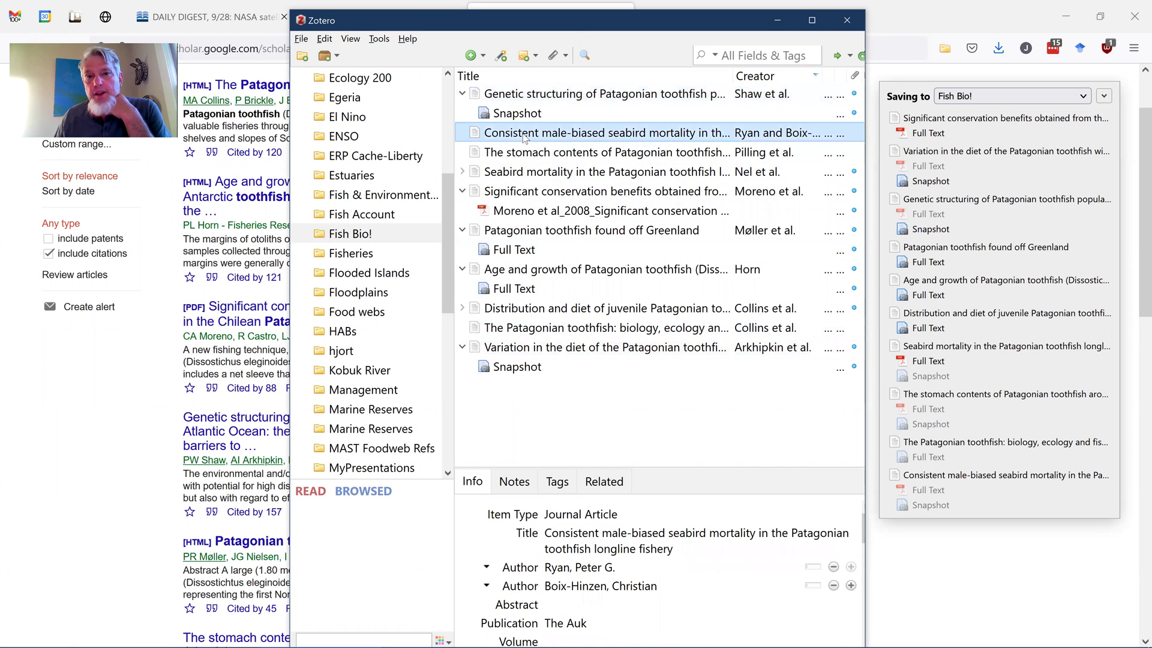
# Maximize Zotero and raise the pane splitter to review the seabird record, then restore the window
pyautogui.click(810, 22)
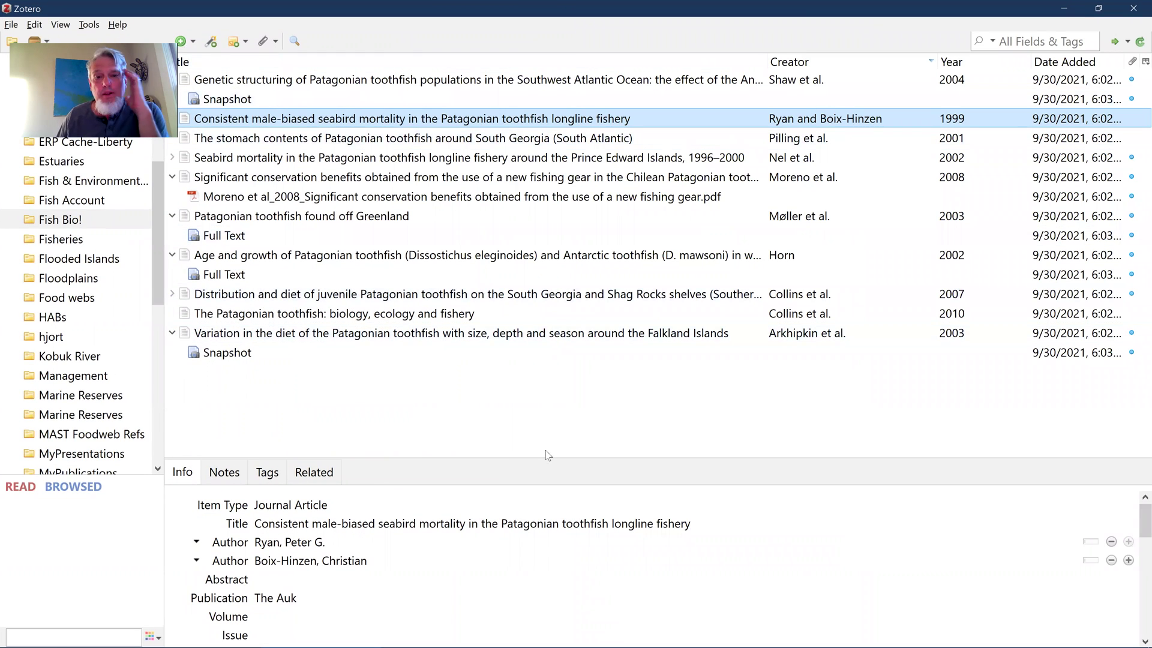
pyautogui.moveTo(545, 456); pyautogui.dragTo(545, 339)
pyautogui.scroll(-3, 480, 437)
pyautogui.scroll(3, 480, 438)
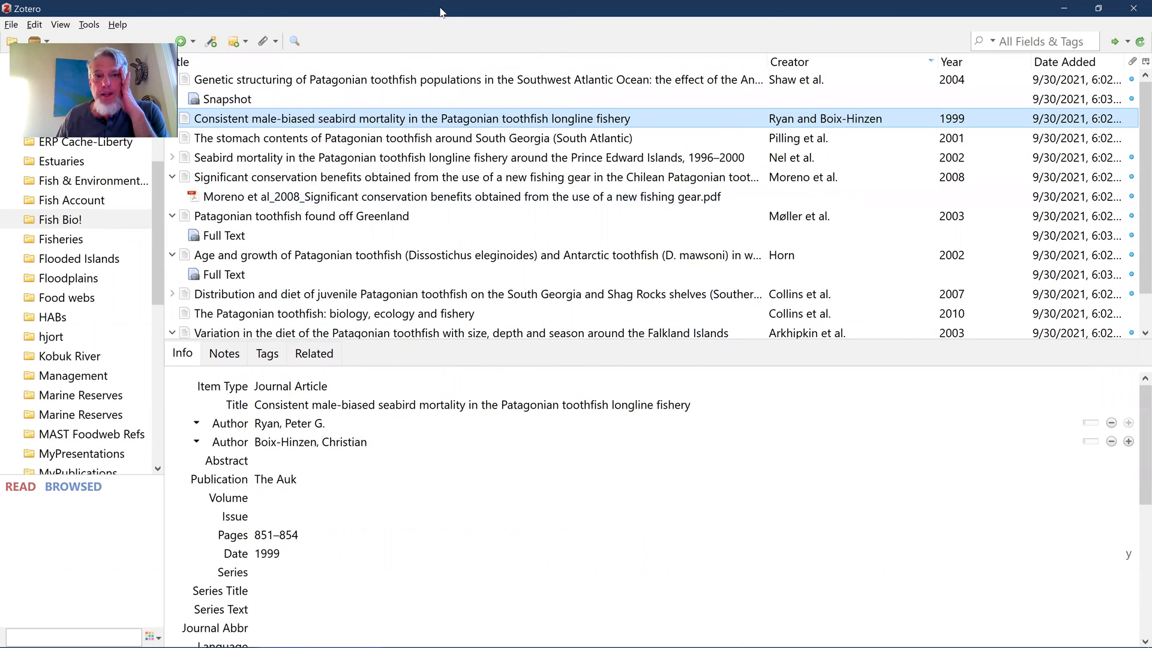
pyautogui.doubleClick(438, 10)
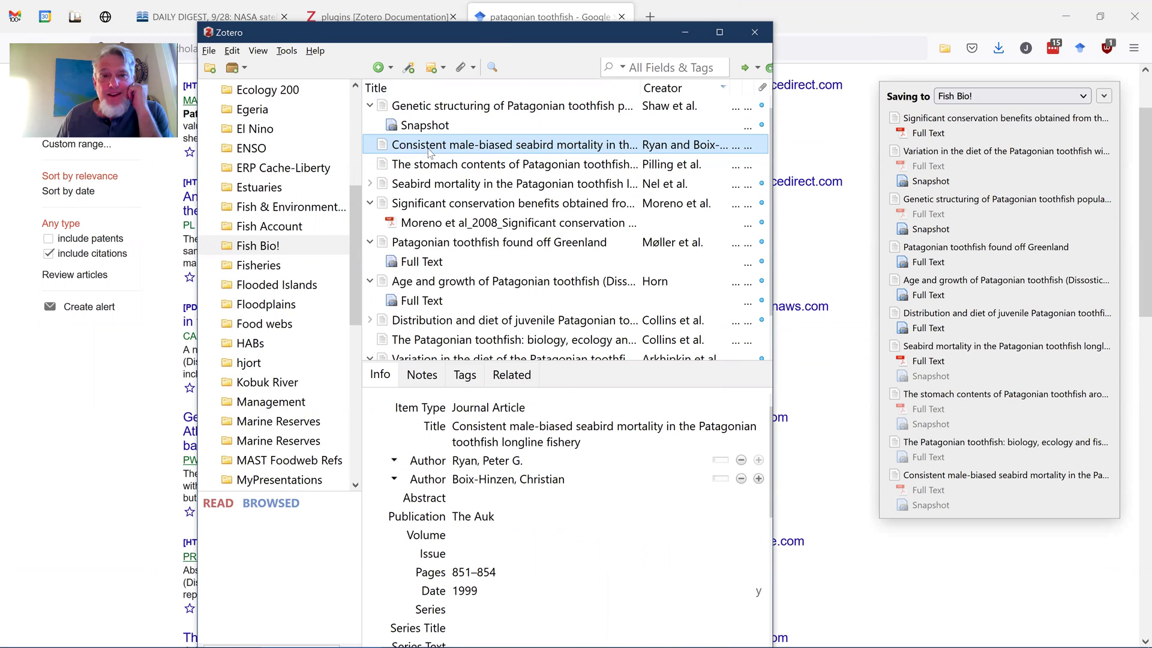
pyautogui.scroll(-5, 549, 494)
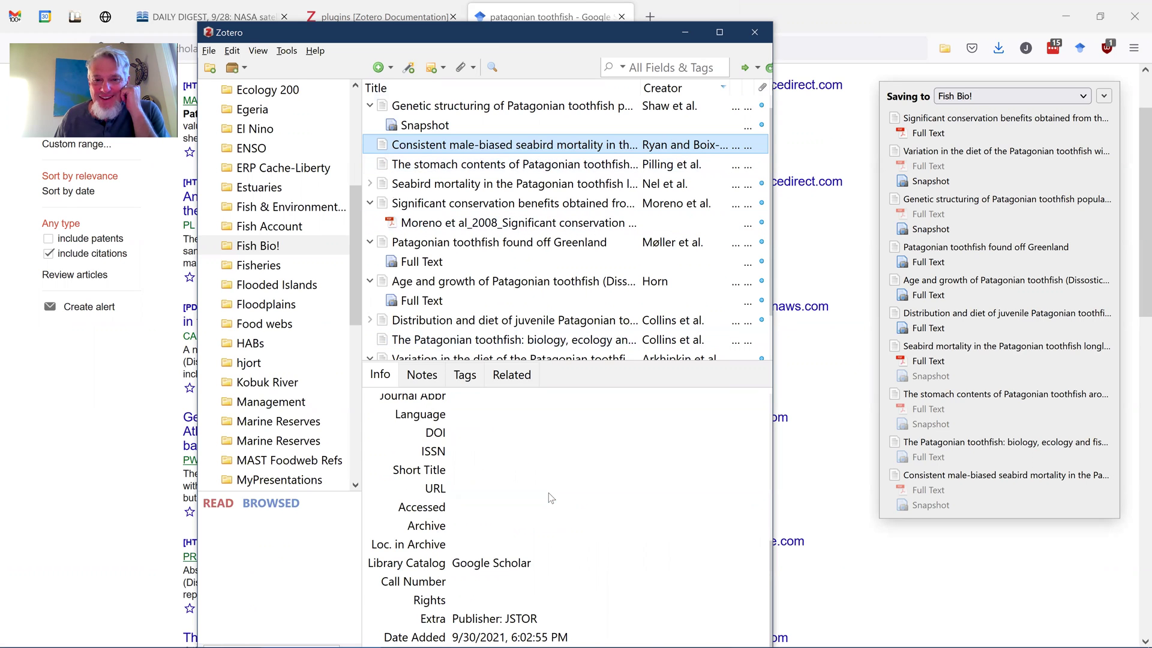
pyautogui.scroll(5, 550, 497)
pyautogui.click(539, 442)
# Copy the seabird paper's title from Zotero and search Google Scholar for it
pyautogui.rightClick(539, 443)
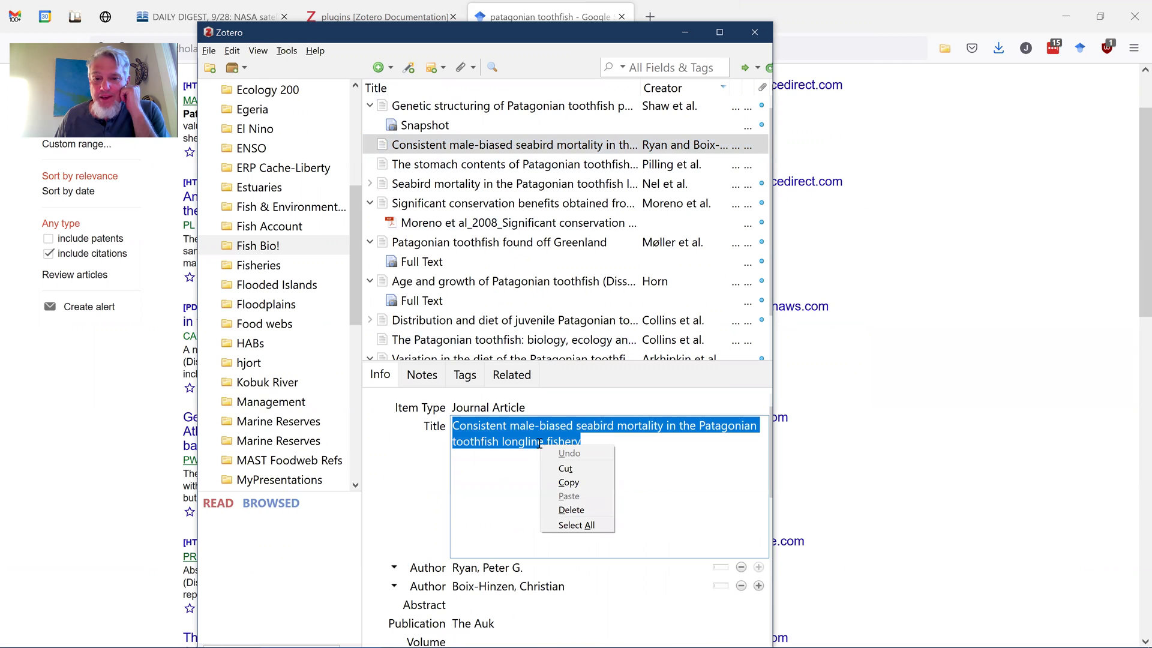
pyautogui.click(563, 483)
pyautogui.click(922, 183)
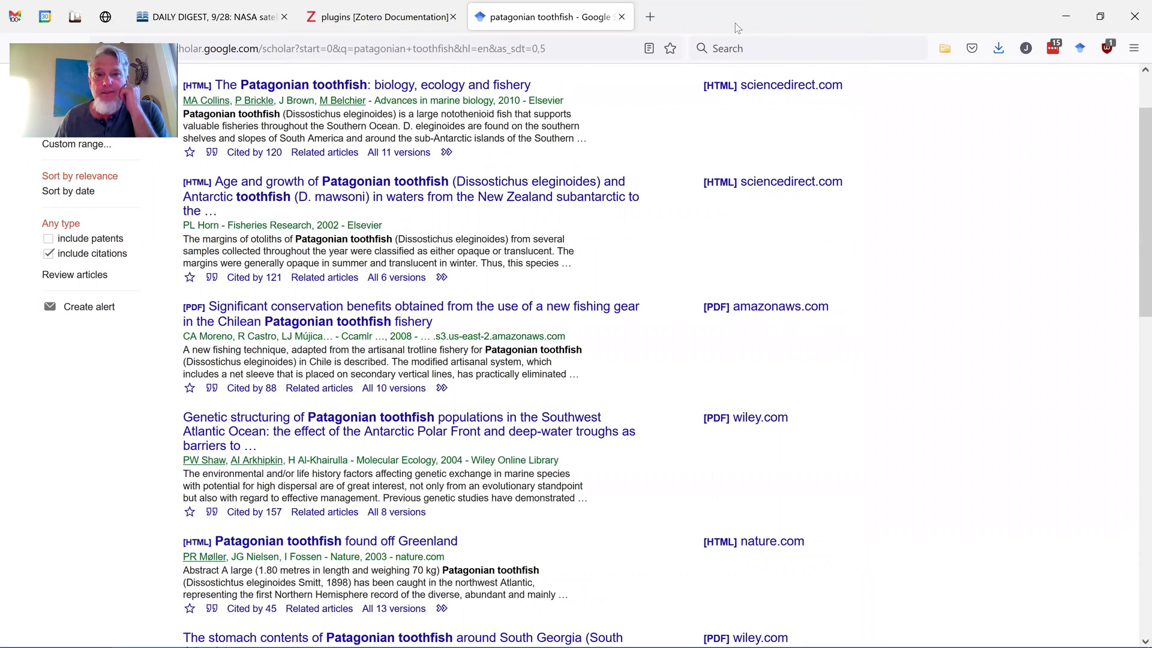
pyautogui.doubleClick(783, 32)
pyautogui.click(243, 84)
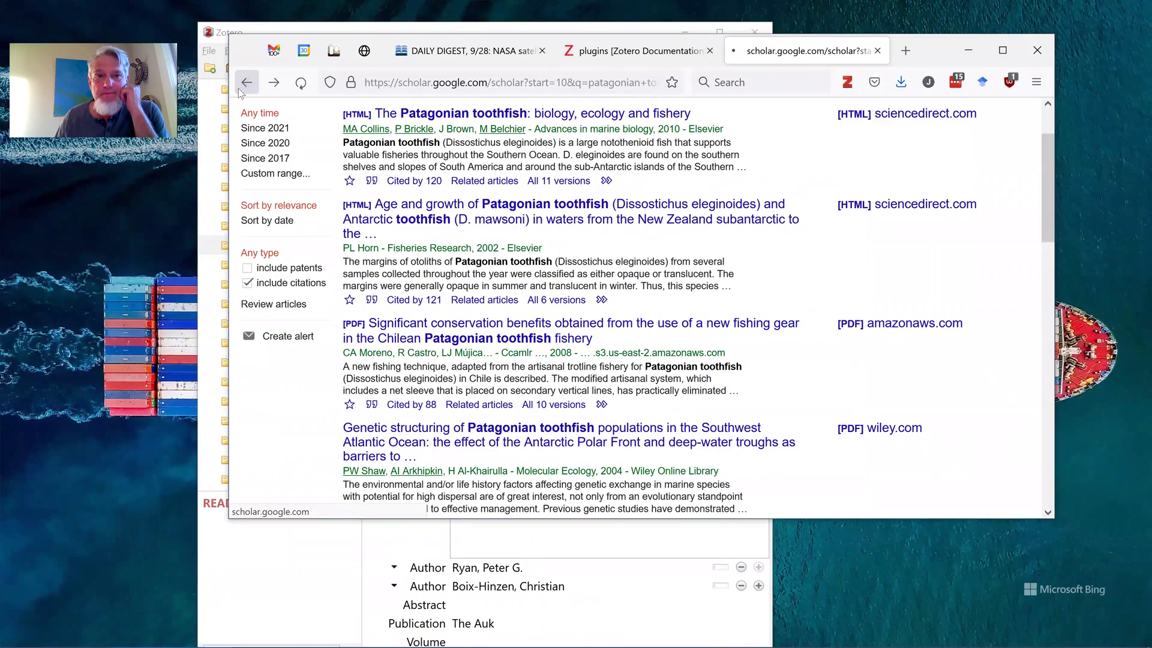
pyautogui.click(246, 84)
pyautogui.scroll(10, 567, 160)
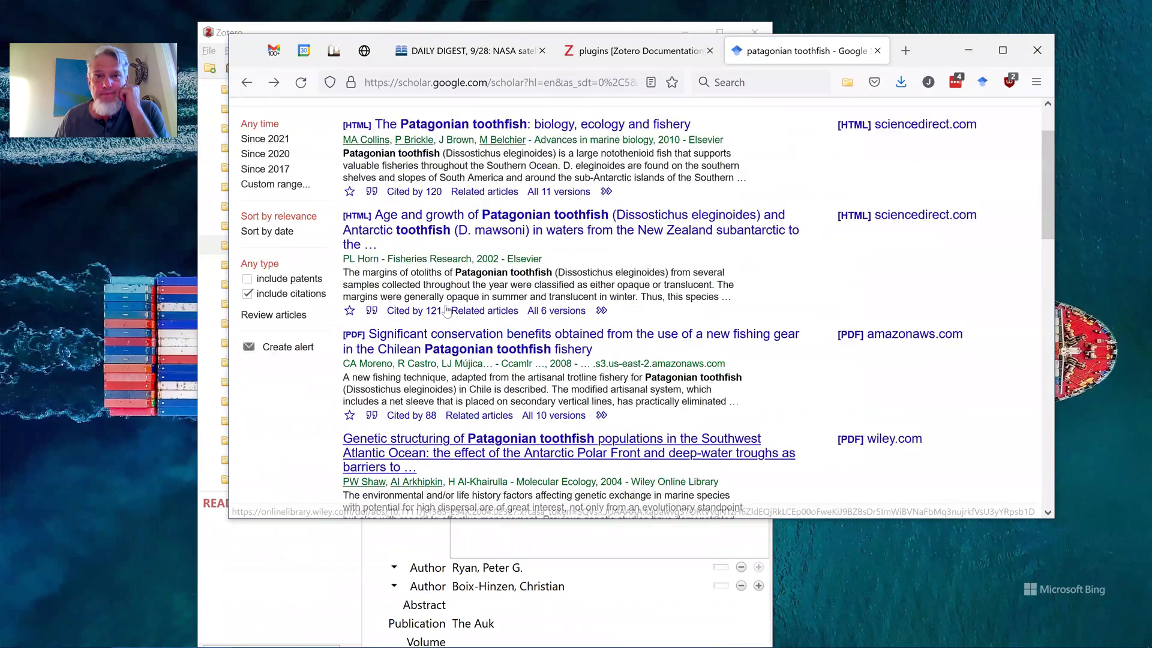
pyautogui.tripleClick(557, 123)
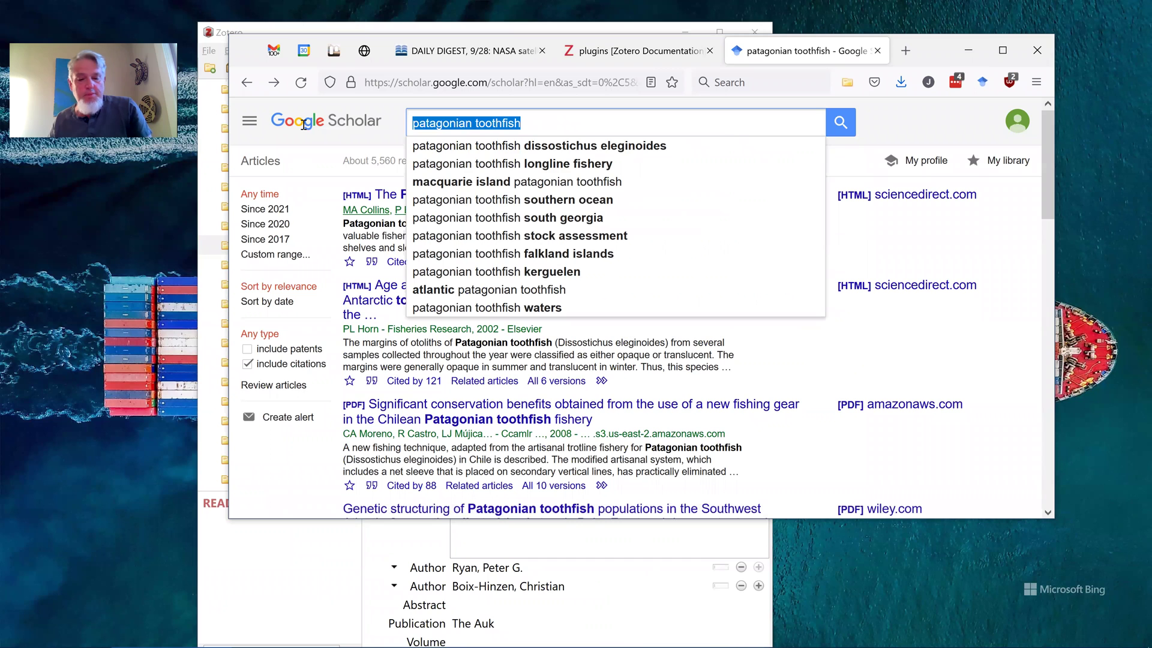
pyautogui.hotkey('ctrl', 'v')
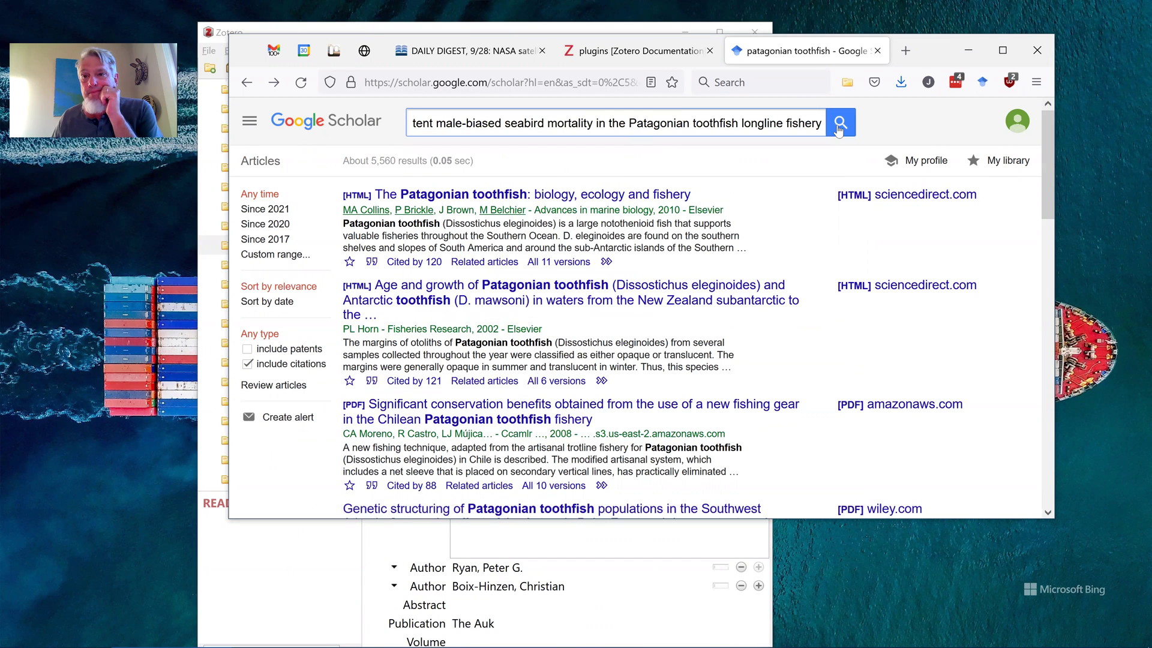
pyautogui.click(839, 124)
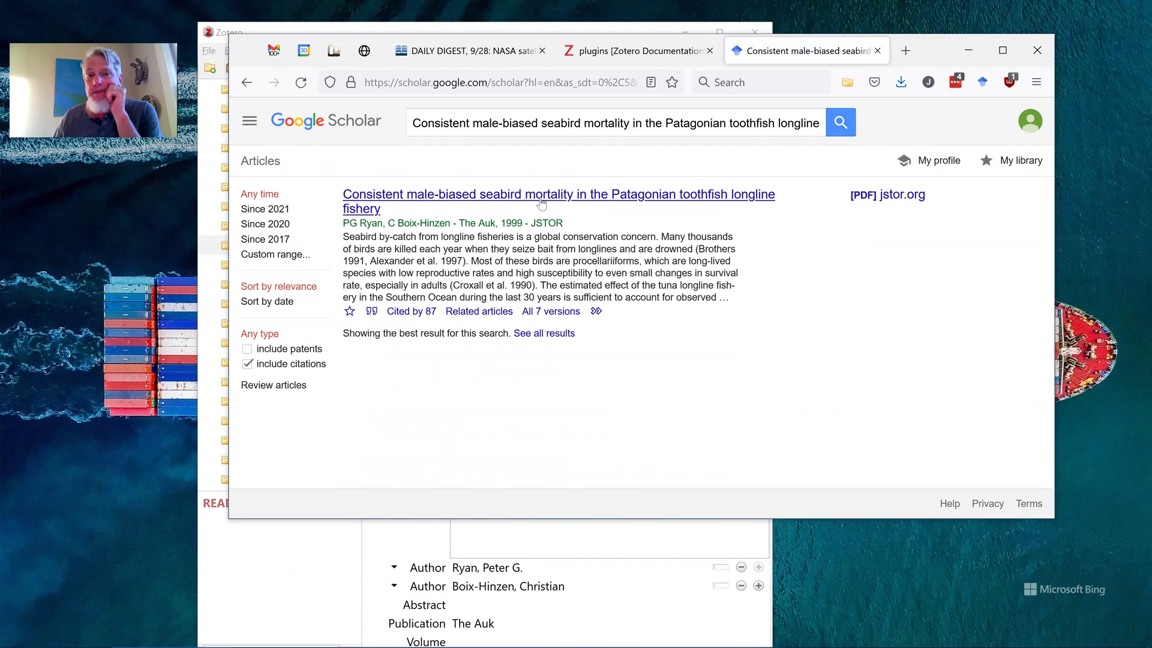
# Download the paper's [PDF] from jstor.org and show the downloads beside Zotero
pyautogui.click(886, 203)
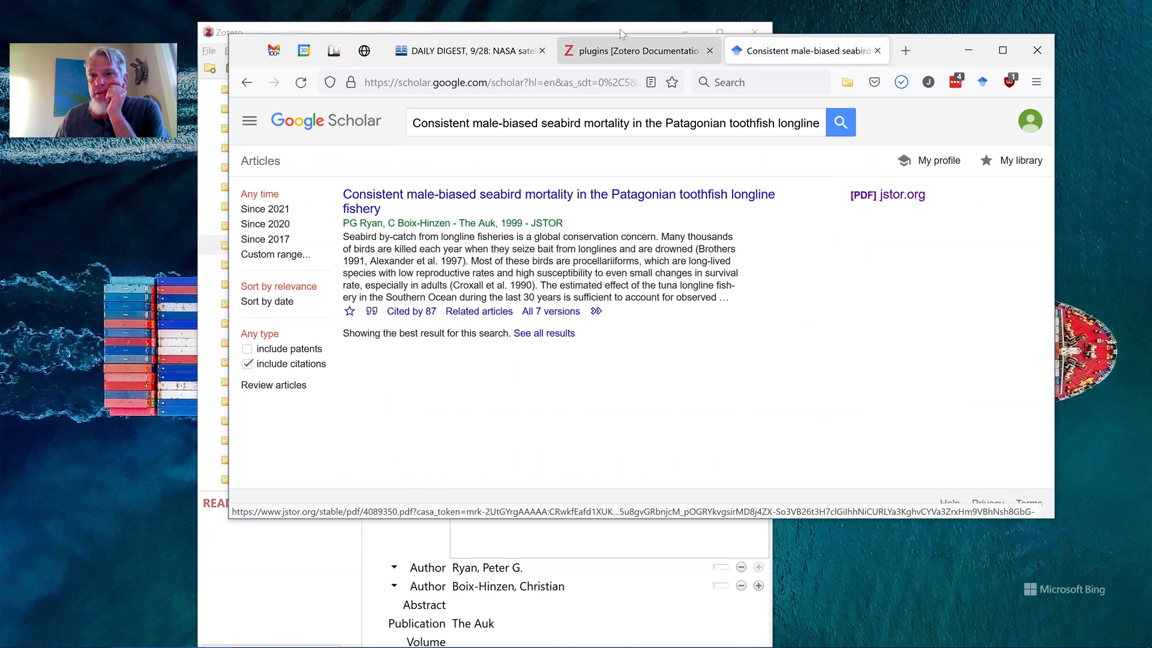
pyautogui.moveTo(935, 51); pyautogui.dragTo(1148, 169)
pyautogui.click(1052, 48)
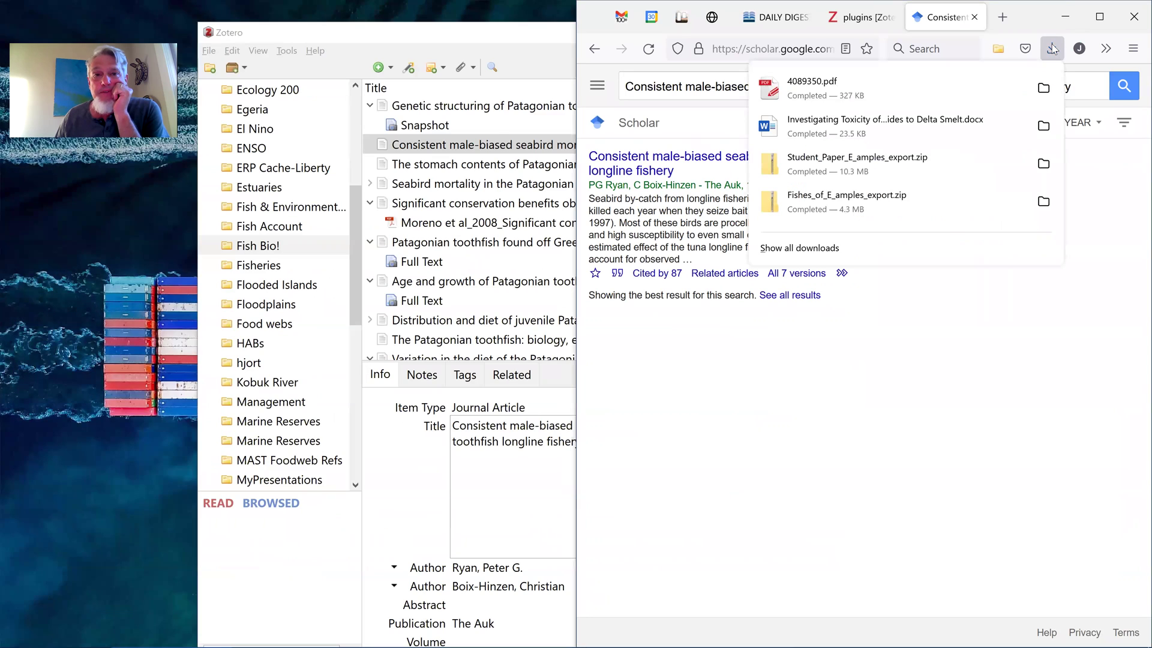
# Attach 4089350.pdf to the seabird mortality item and reveal the renamed PDF attachment
pyautogui.moveTo(872, 85); pyautogui.dragTo(499, 147)
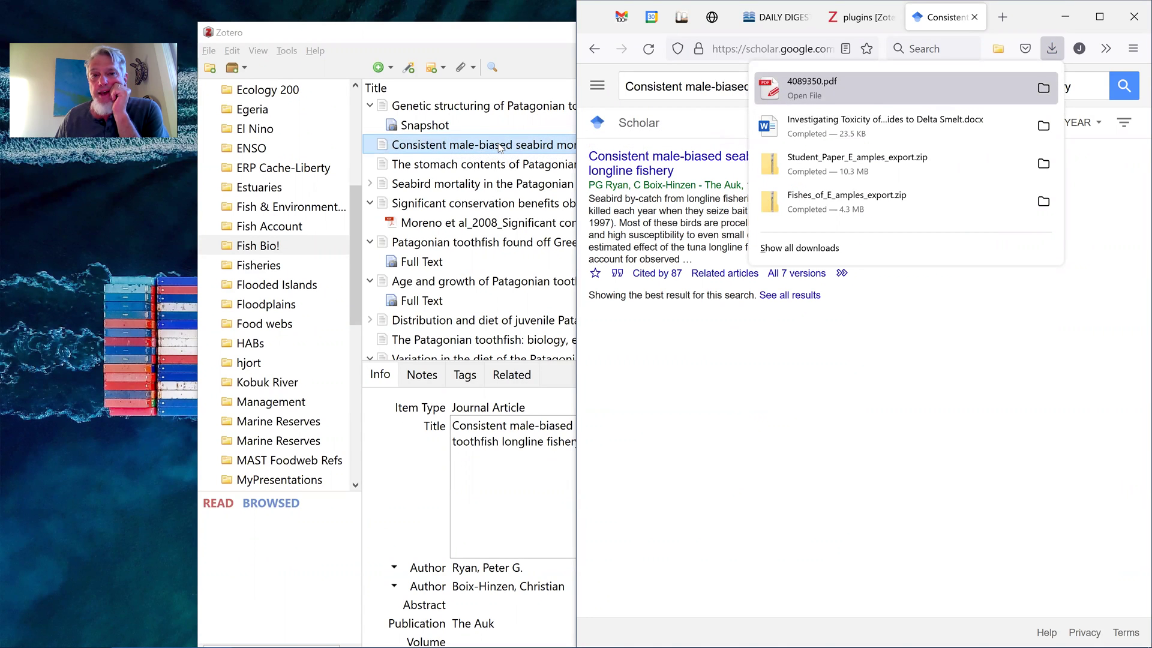
pyautogui.click(1065, 16)
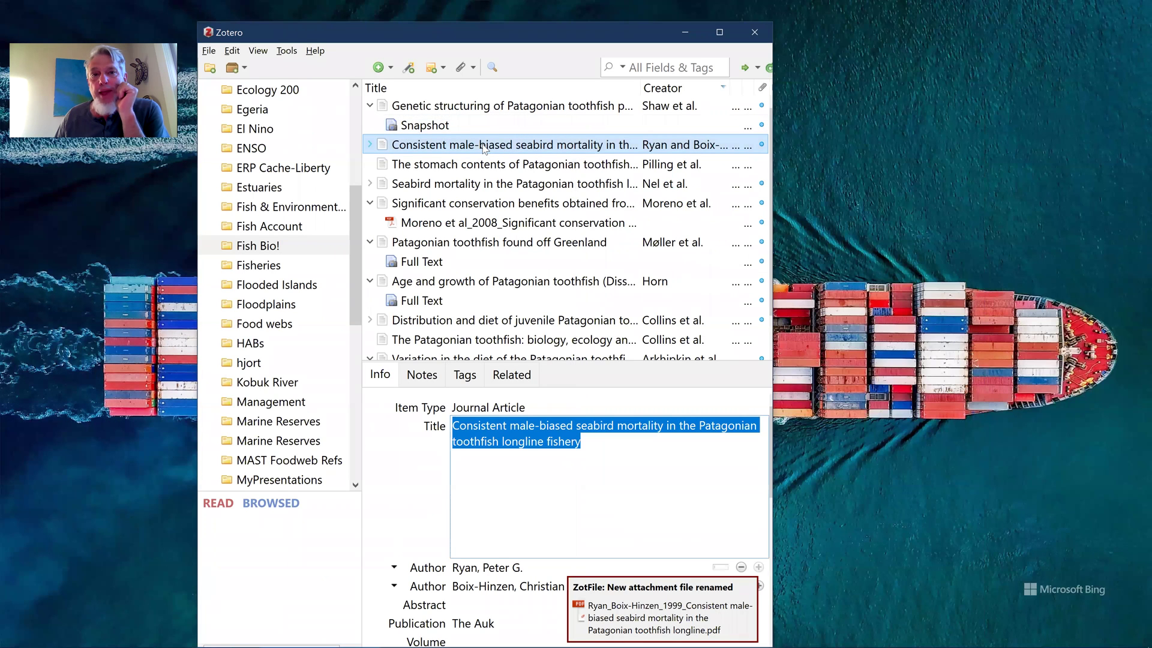
pyautogui.click(370, 144)
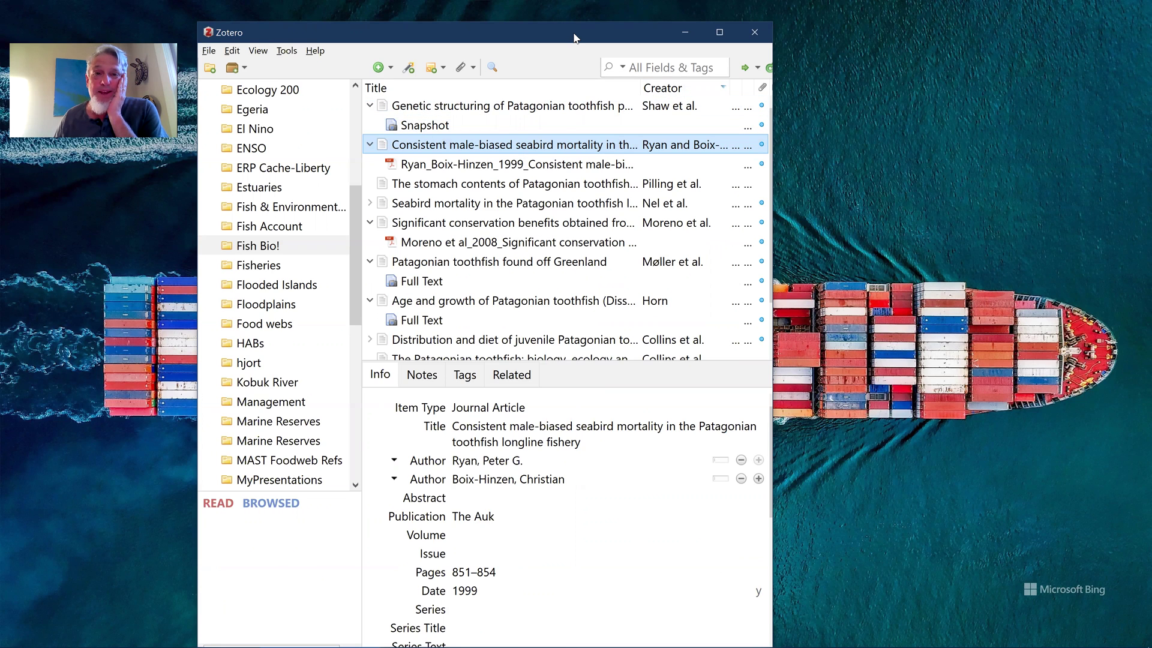
# Review the Ryan & Boix-Hinzen item's title, authors and Info fields, then switch to Word's Document1
pyautogui.moveTo(574, 37); pyautogui.dragTo(598, 22)
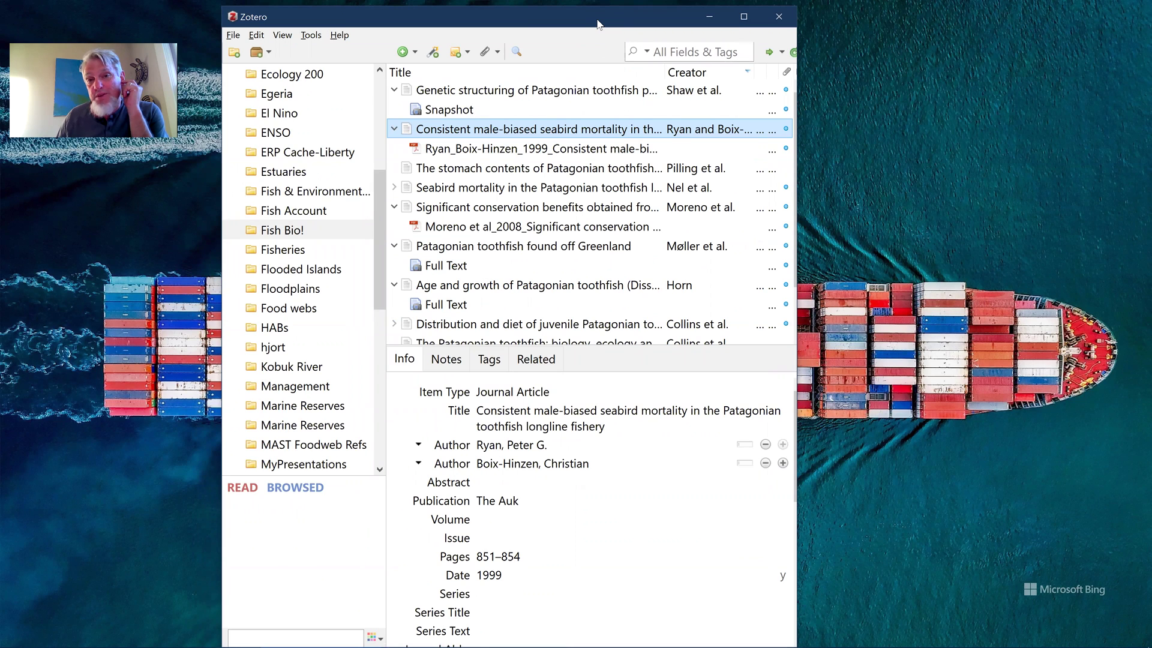
pyautogui.click(591, 423)
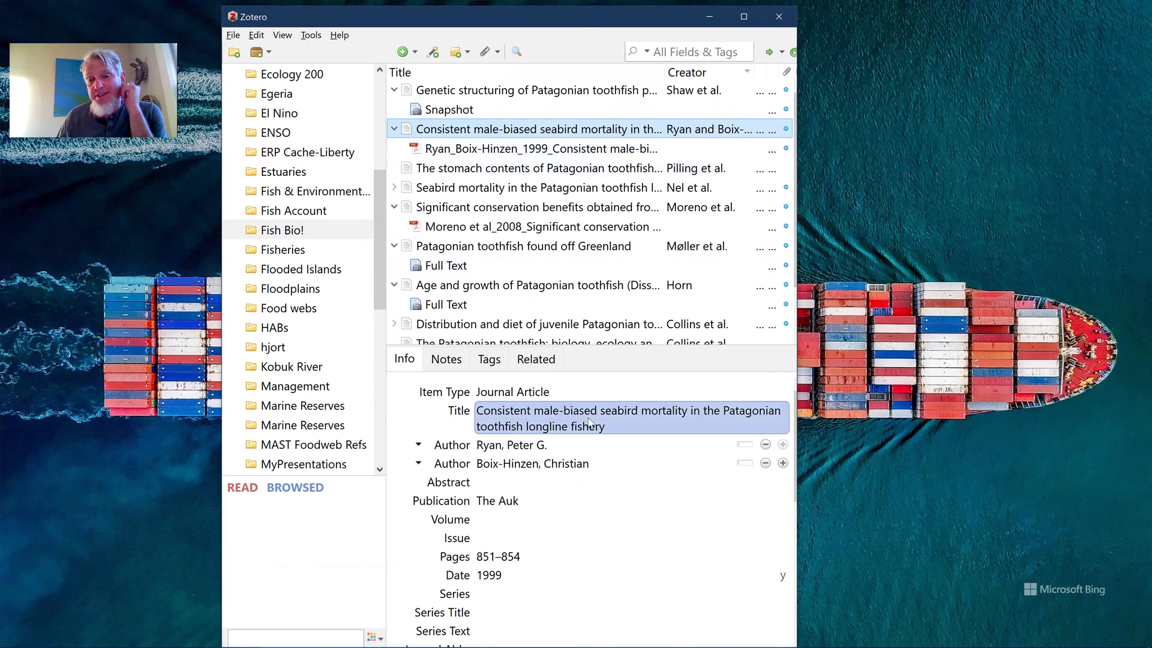
pyautogui.click(596, 469)
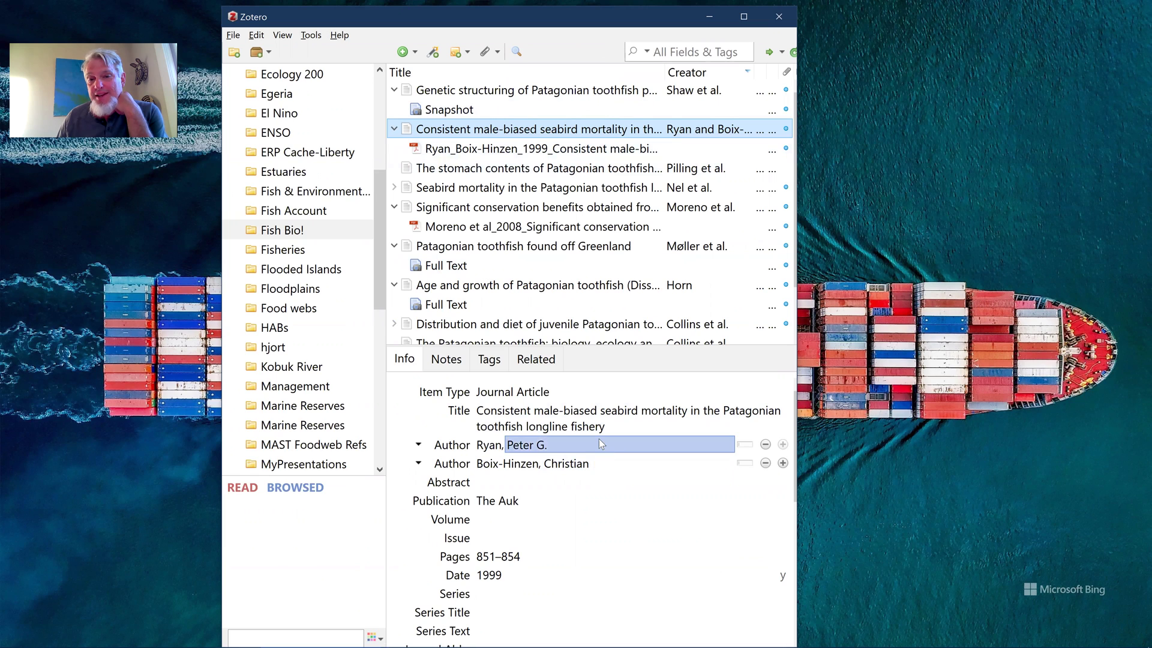
pyautogui.scroll(-3, 593, 478)
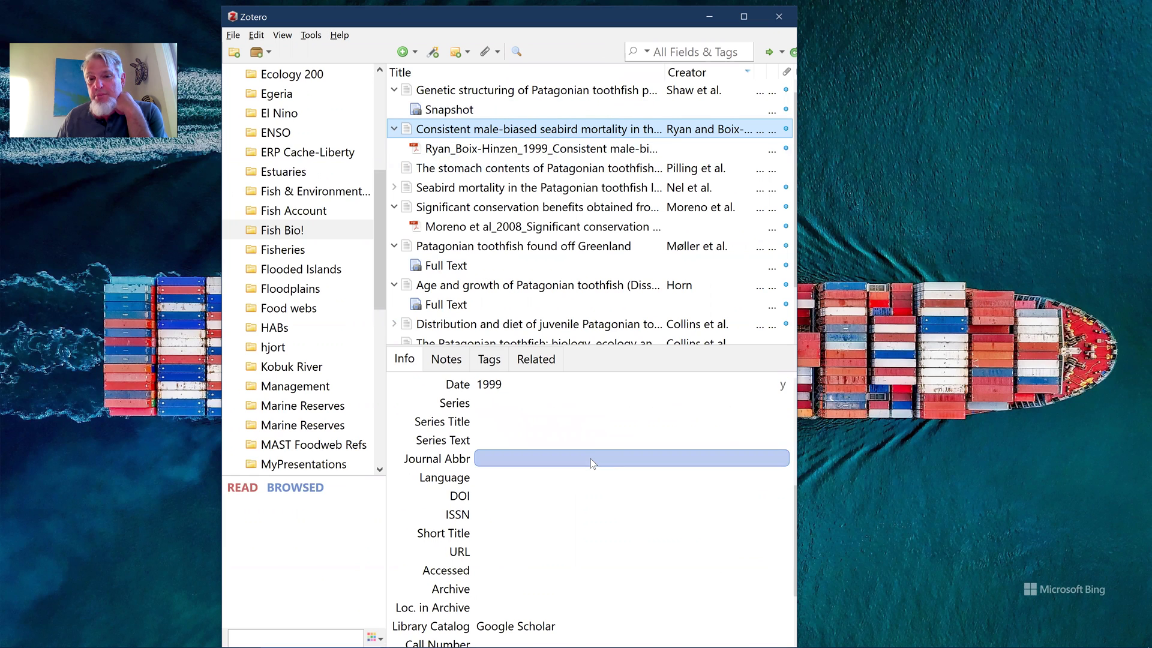
pyautogui.scroll(-2, 593, 477)
pyautogui.scroll(3, 590, 458)
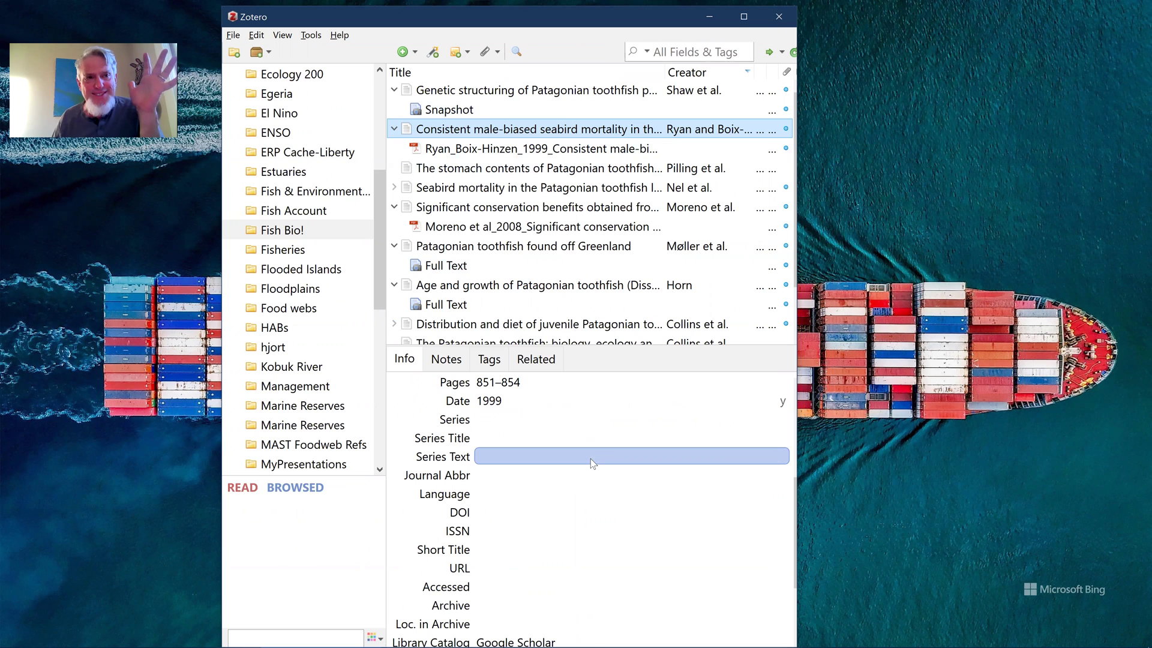
pyautogui.scroll(3, 590, 458)
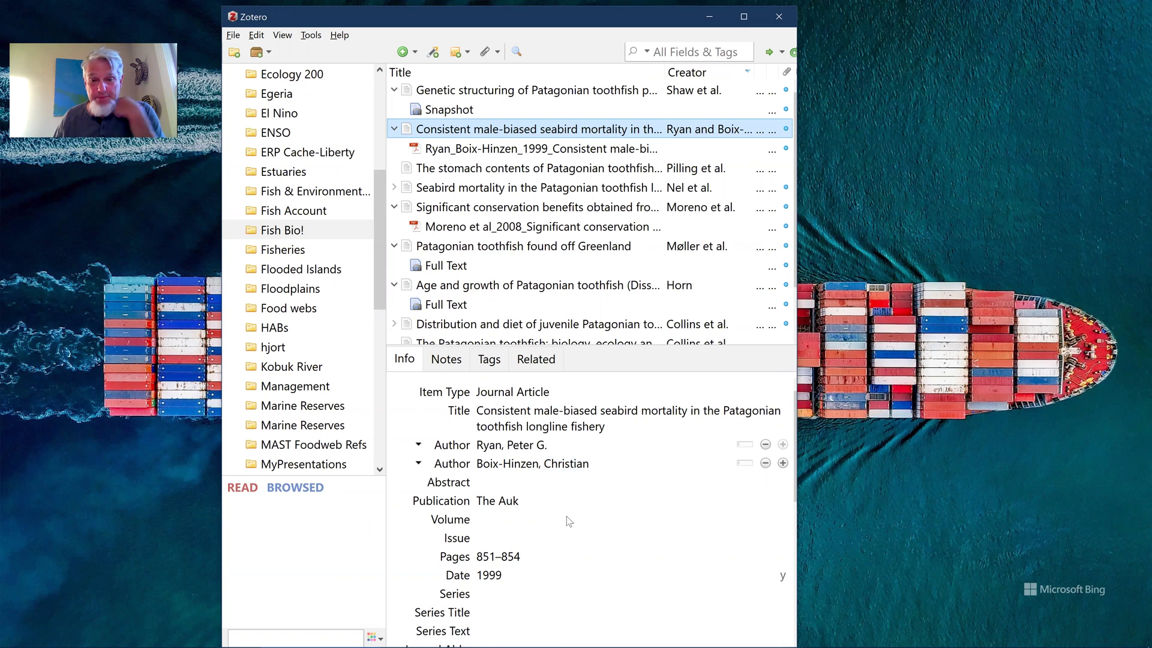
pyautogui.moveTo(492, 634)
pyautogui.click(442, 636)
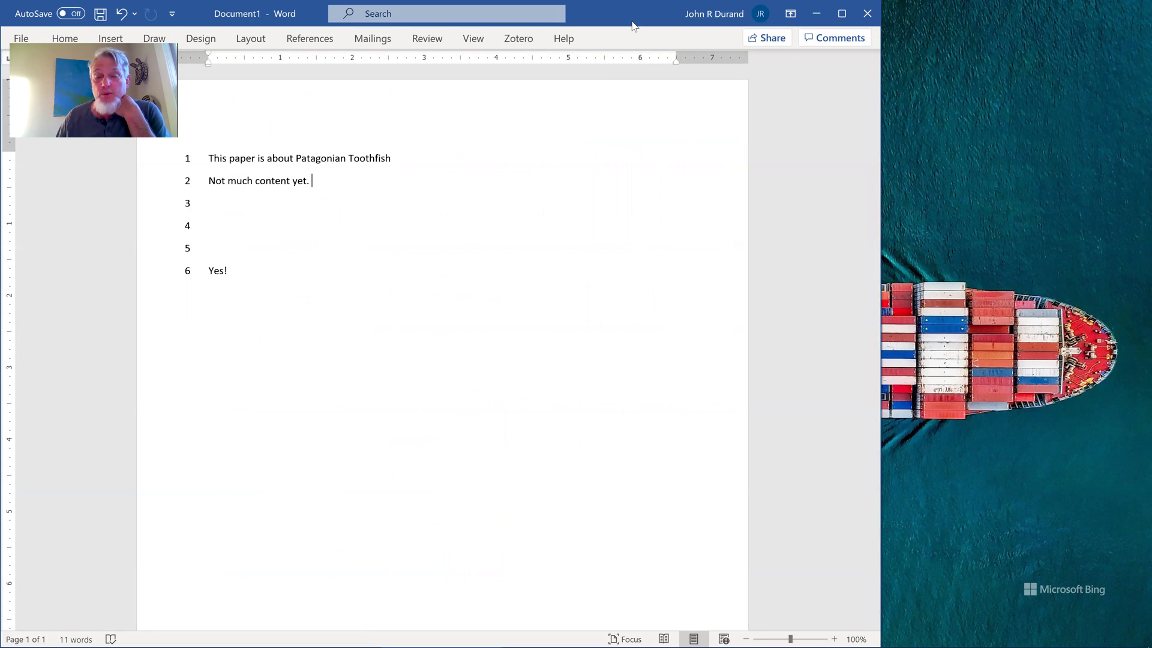
# Move Word away from the screen edge, place the cursor after 'Toothfish' on line 1, and show the Zotero tab
pyautogui.moveTo(631, 25); pyautogui.dragTo(803, 24)
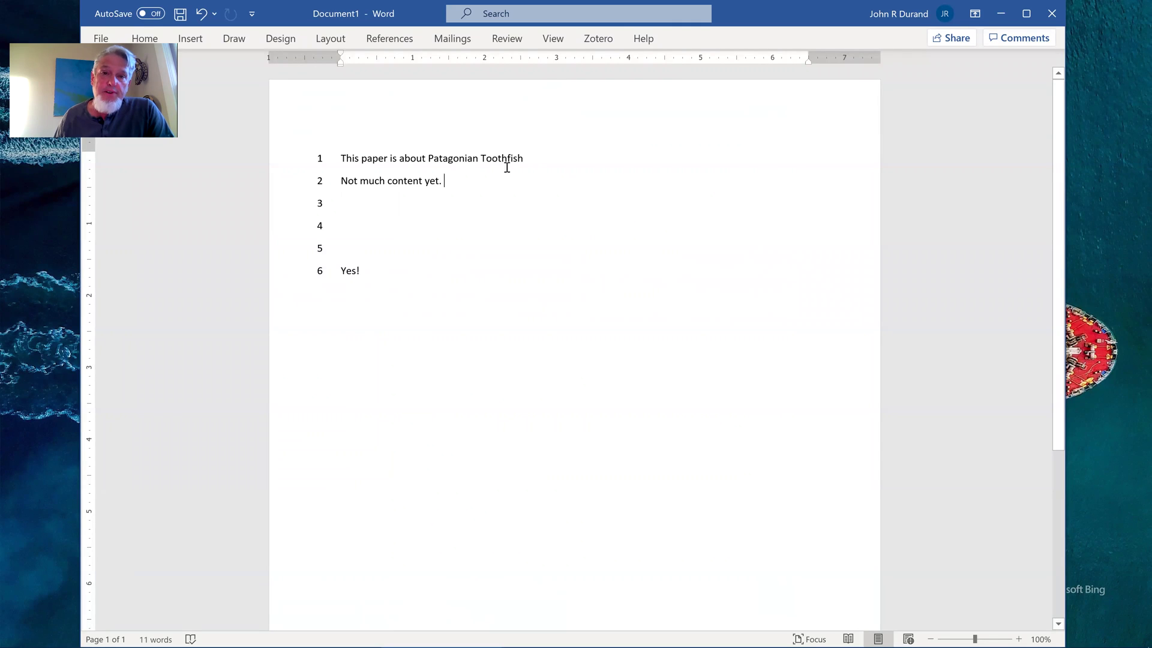
pyautogui.click(529, 158)
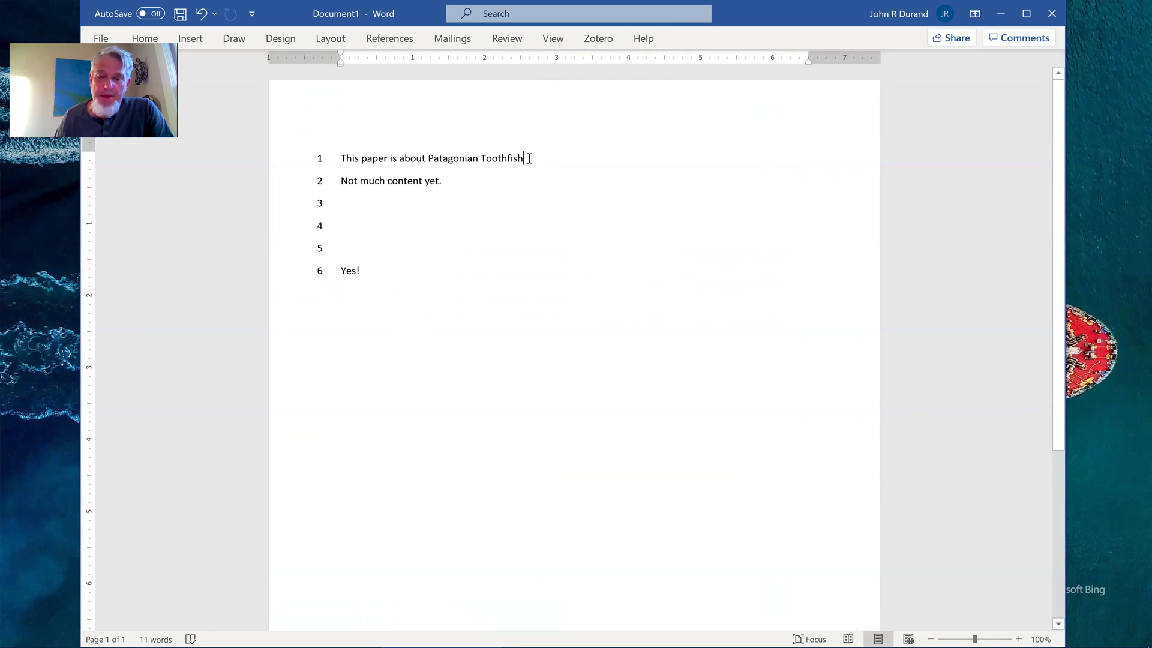
pyautogui.click(598, 38)
pyautogui.moveTo(785, 23); pyautogui.dragTo(802, 29)
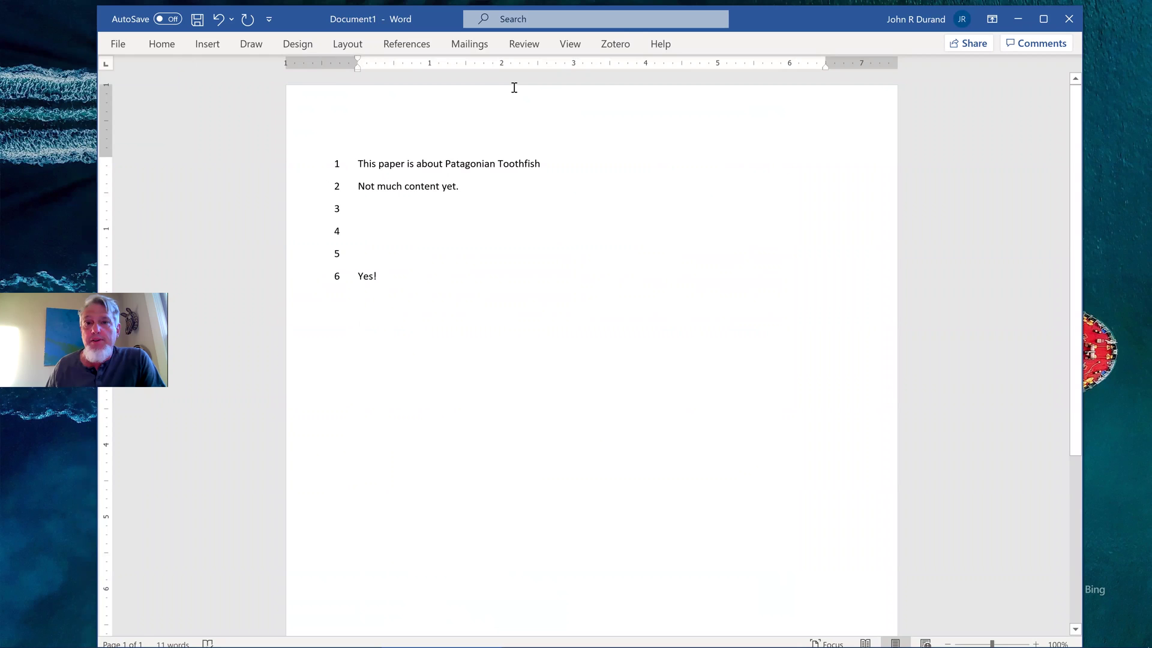
pyautogui.click(615, 44)
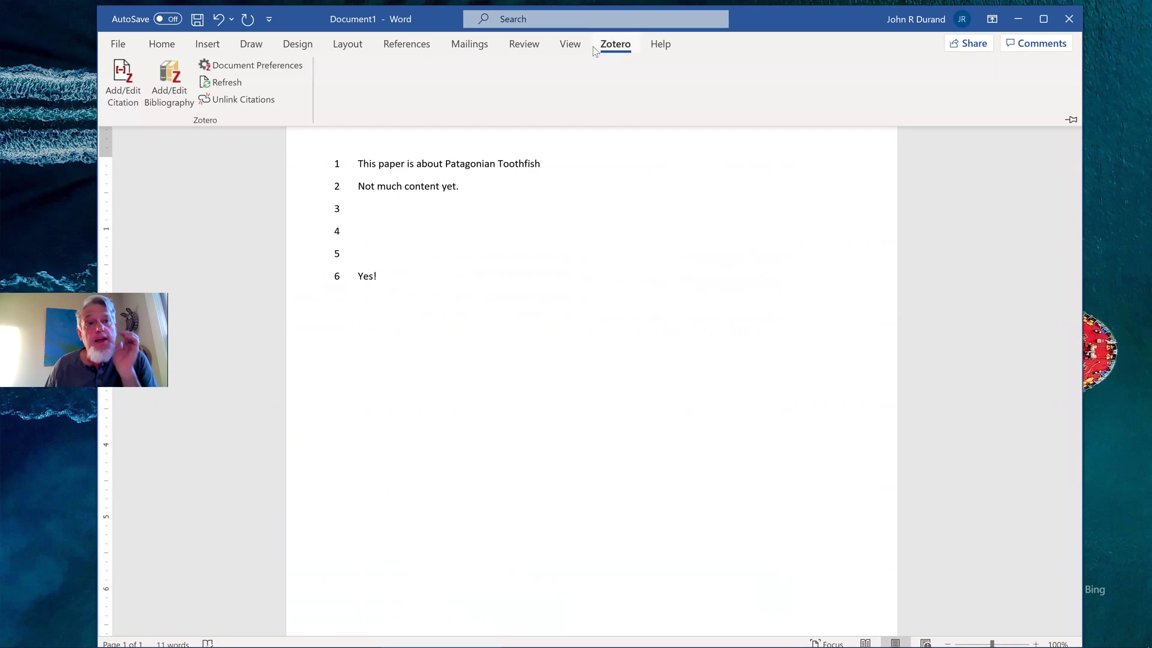
# Start an Add/Edit Citation and open the citation style manager from Document Preferences
pyautogui.click(114, 103)
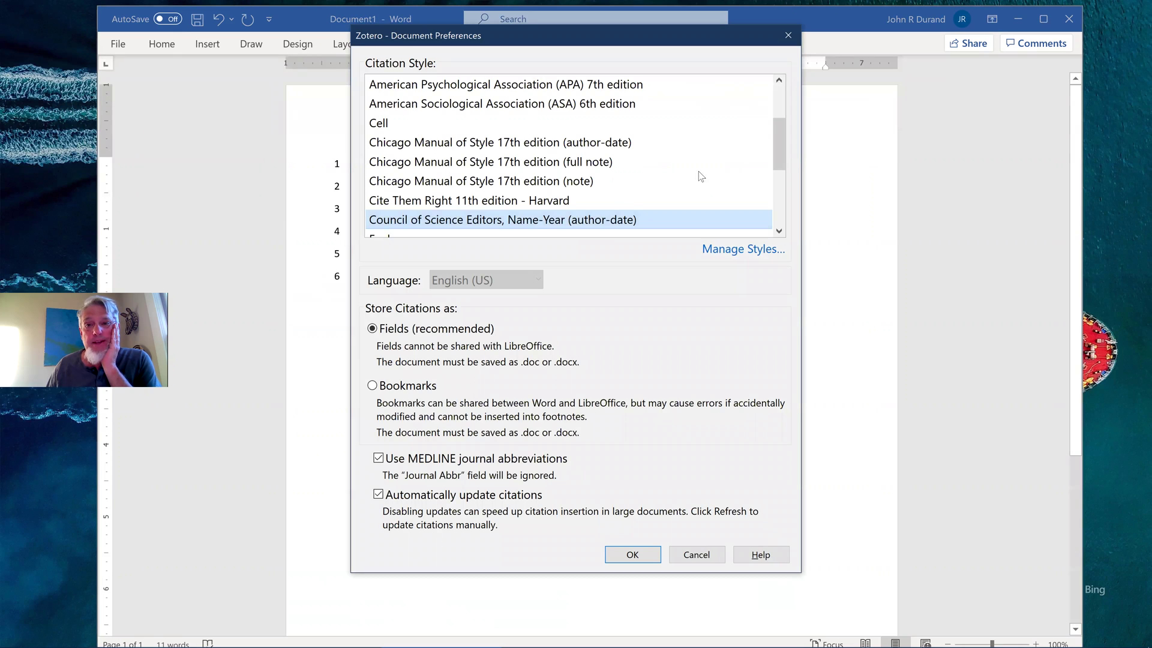
pyautogui.moveTo(782, 157); pyautogui.dragTo(797, 83)
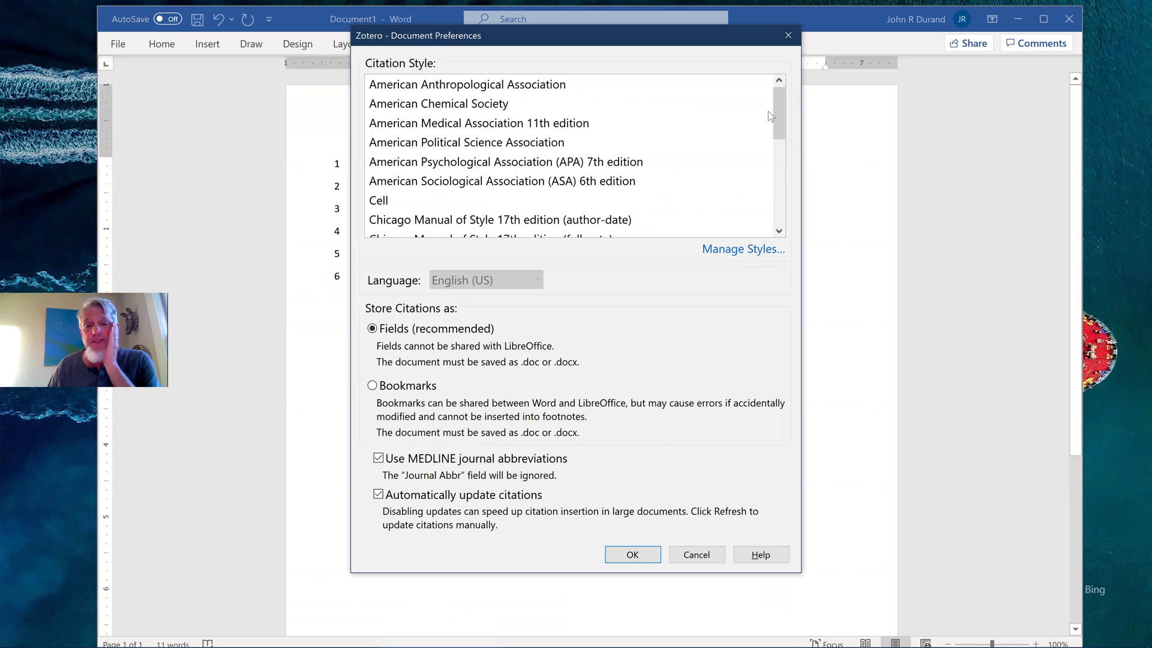
pyautogui.click(715, 250)
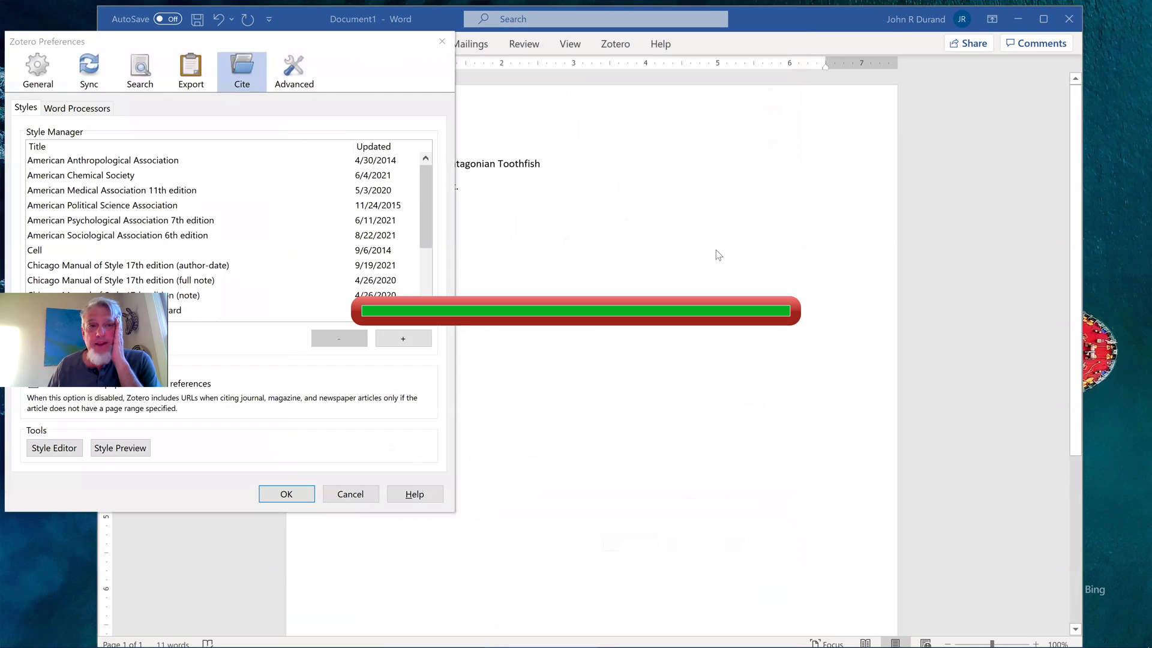
# Centre the Zotero Preferences window and launch Get additional styles from the Cite > Styles pane
pyautogui.click(62, 37)
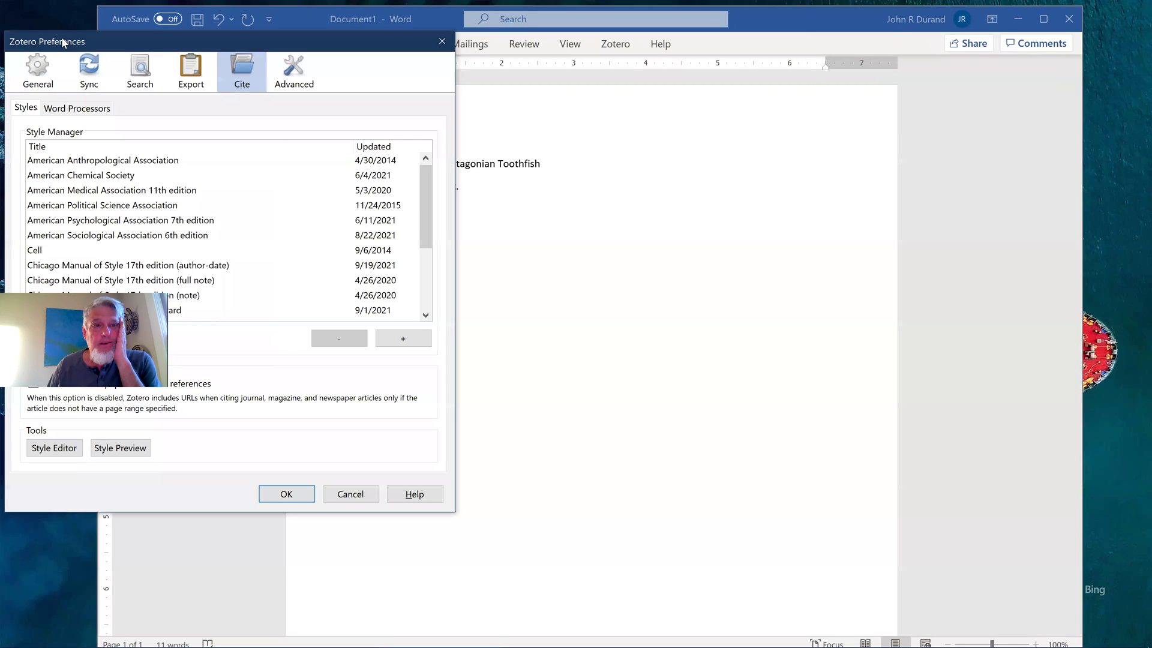
pyautogui.moveTo(315, 40); pyautogui.dragTo(554, 44)
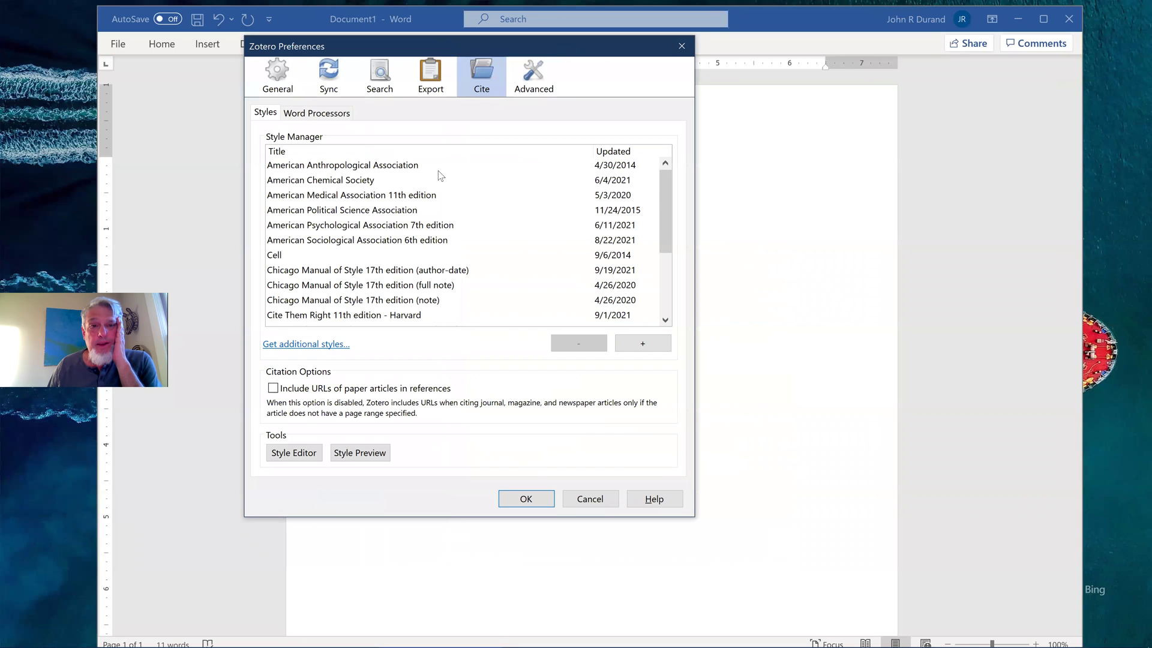
pyautogui.scroll(-2, 413, 224)
pyautogui.scroll(2, 411, 228)
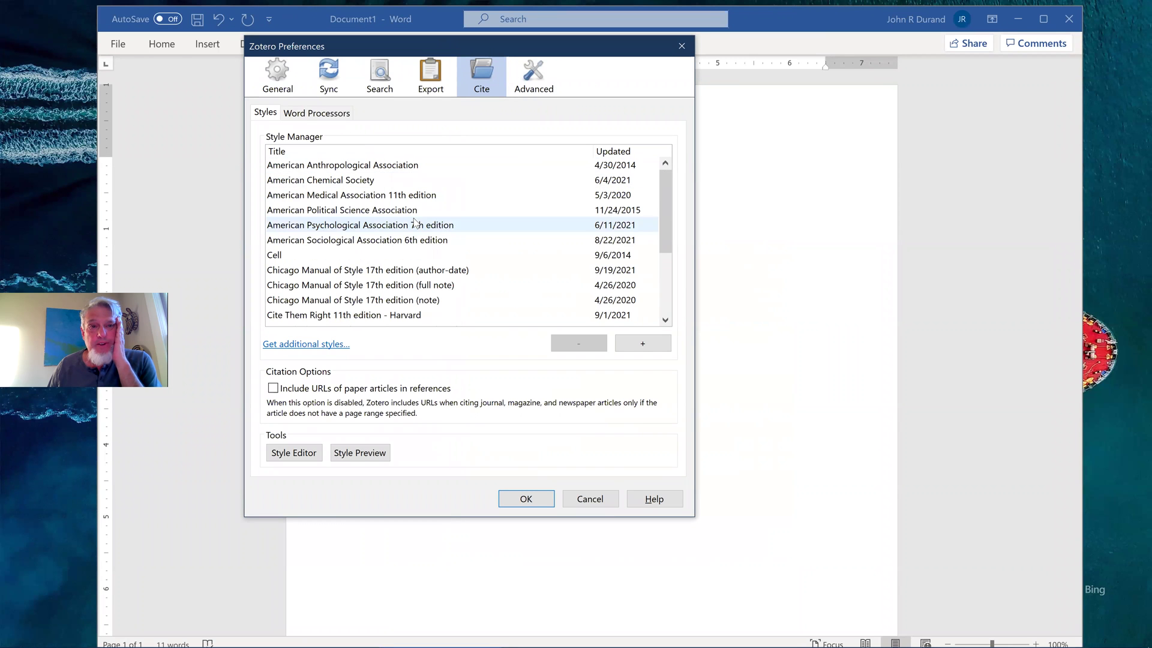
pyautogui.click(324, 345)
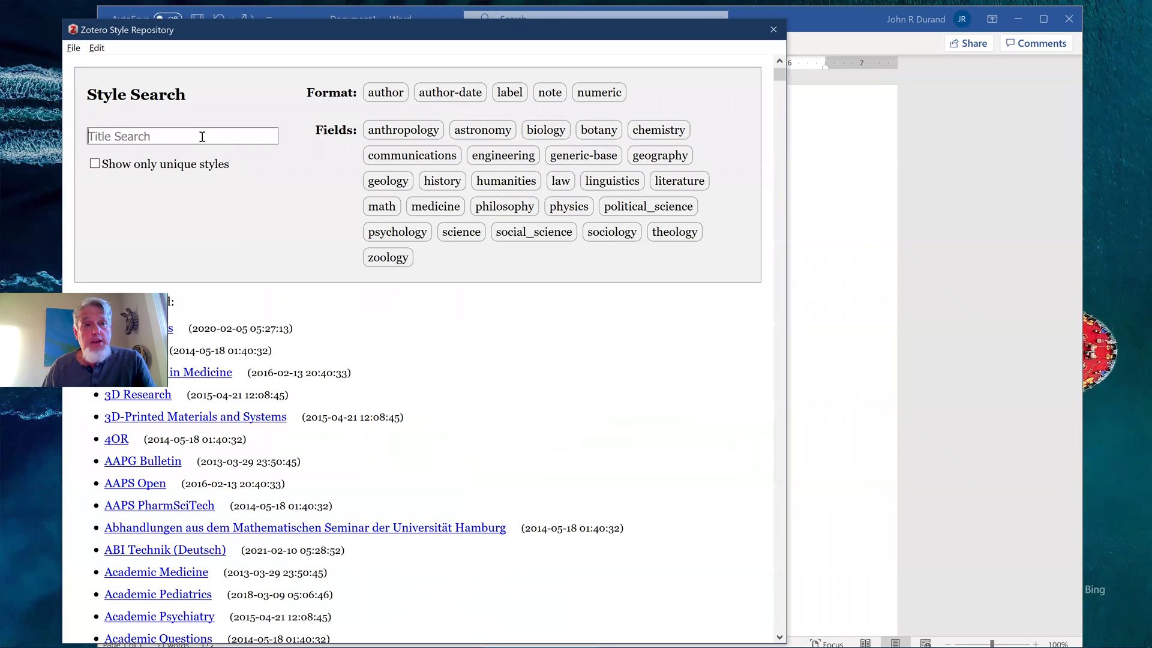
# Close Zotero Preferences and title-search the style repository for 'american fisheries'
pyautogui.click(202, 136)
pyautogui.write('a')
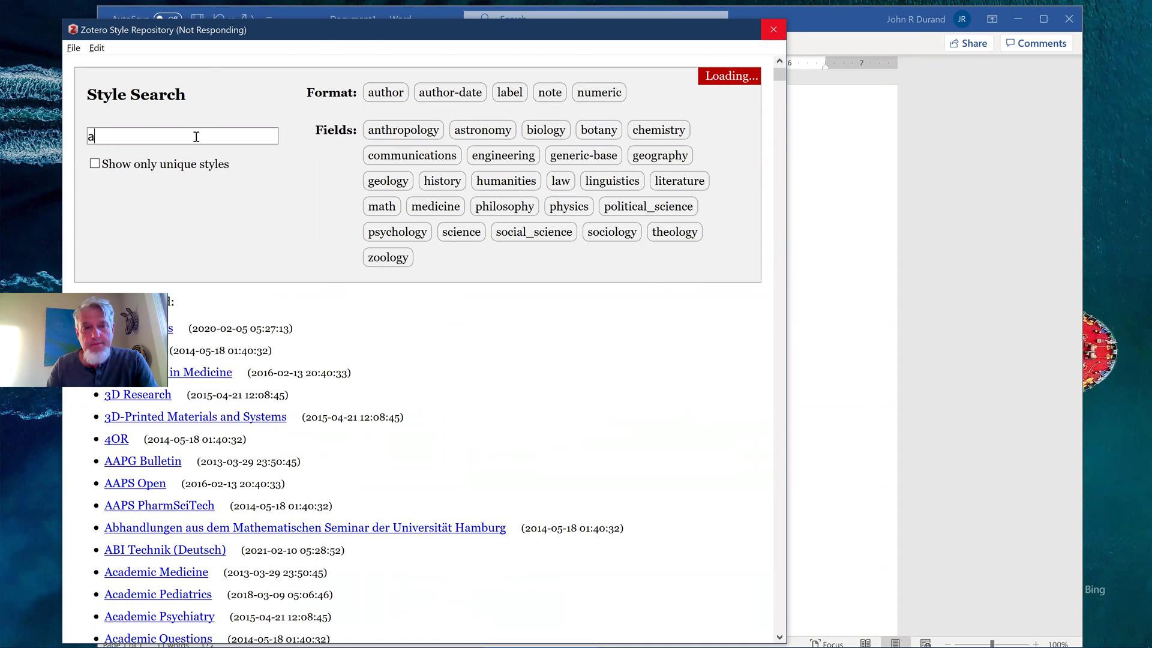
pyautogui.write('merm')
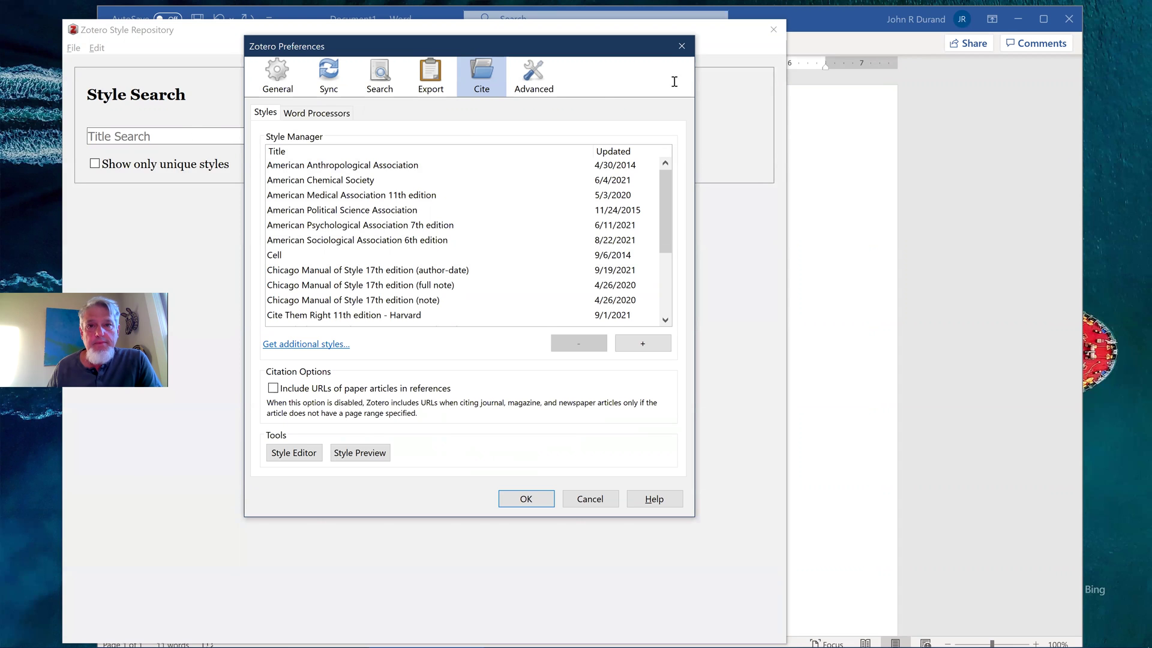
pyautogui.click(526, 499)
pyautogui.click(150, 141)
pyautogui.write('a')
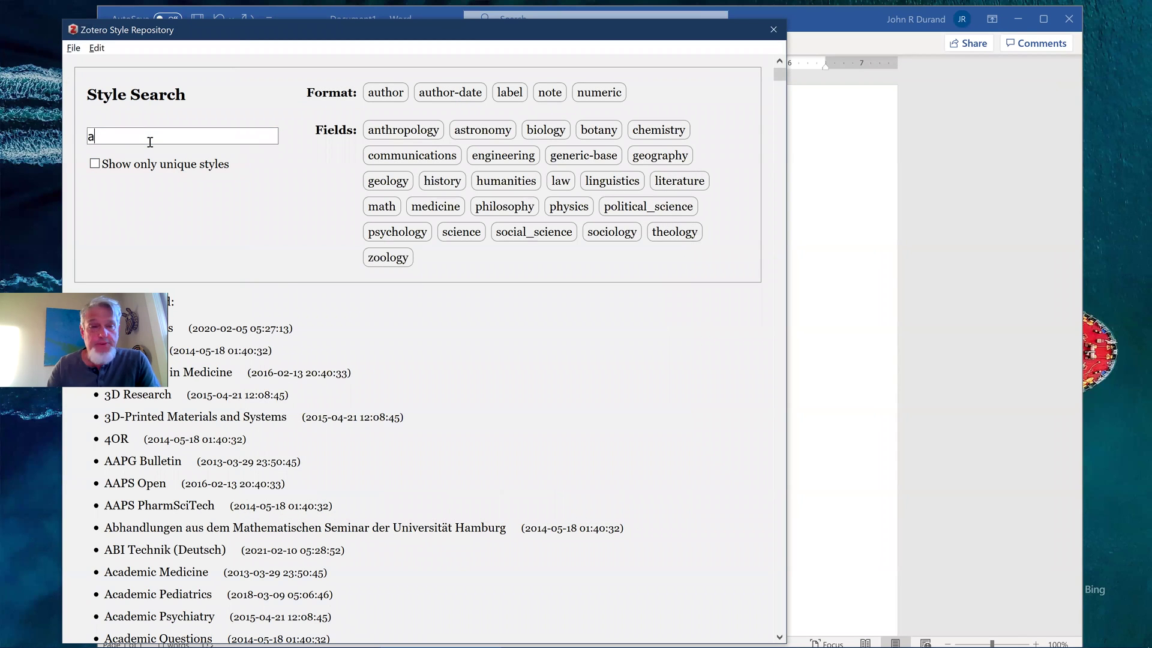
pyautogui.write('merican fishe')
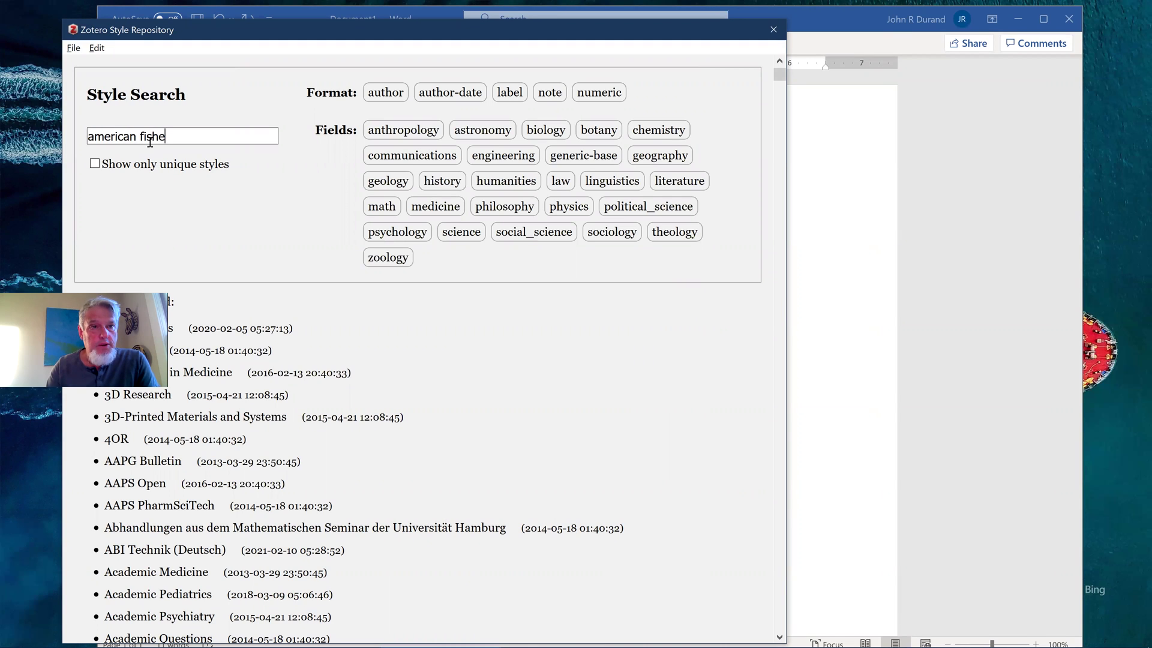
pyautogui.write('ries')
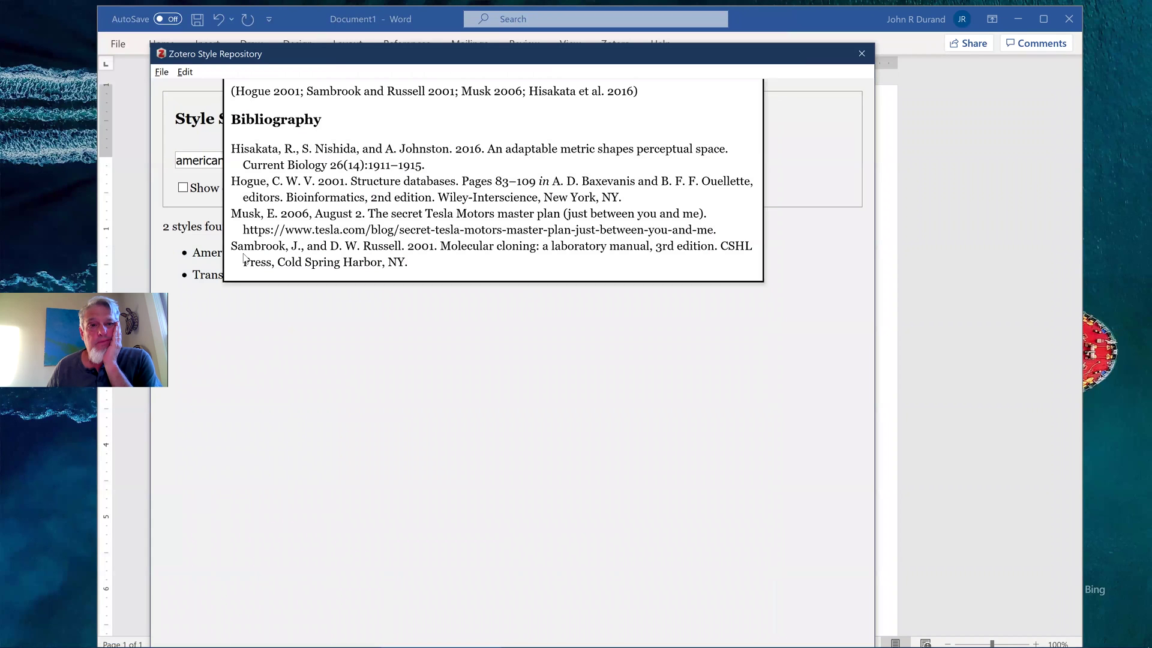
pyautogui.moveTo(214, 257)
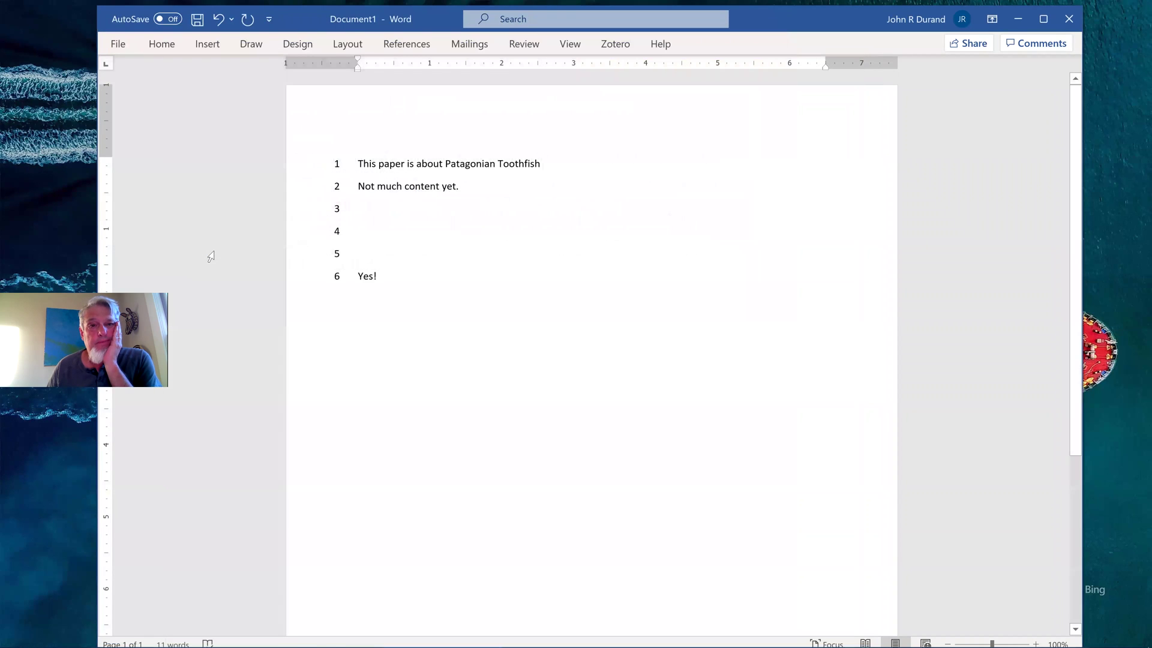
# Through Zotero Add/Edit Citation, choose American Fisheries Society as the Citation Style and confirm
pyautogui.moveTo(410, 635)
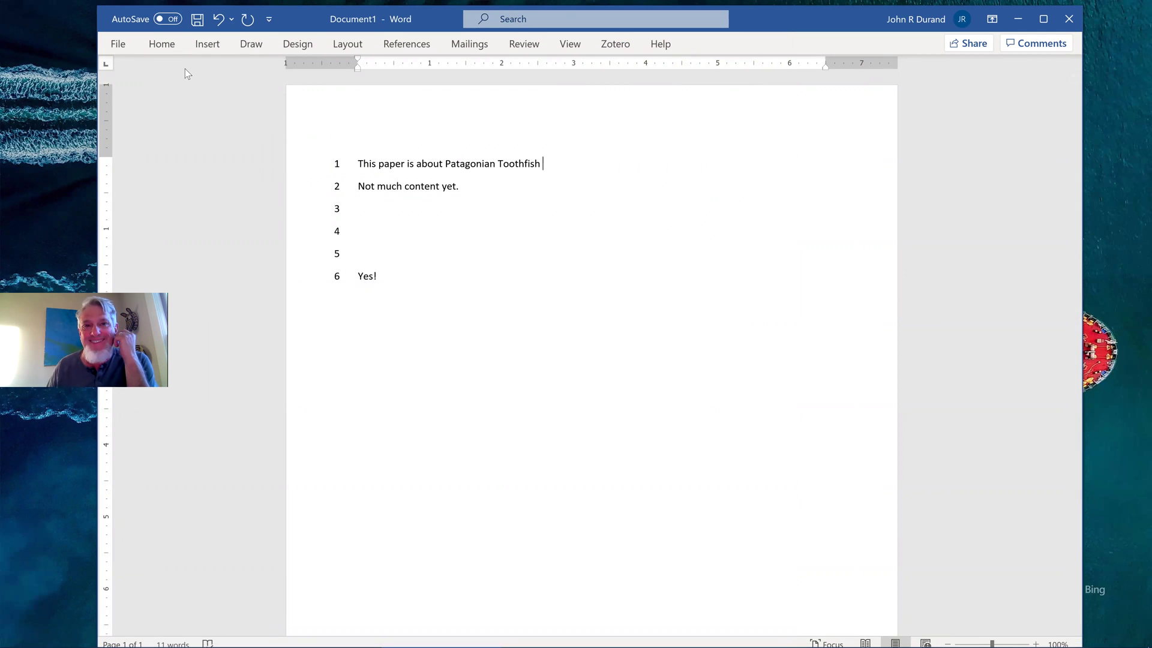
pyautogui.click(615, 44)
pyautogui.click(135, 95)
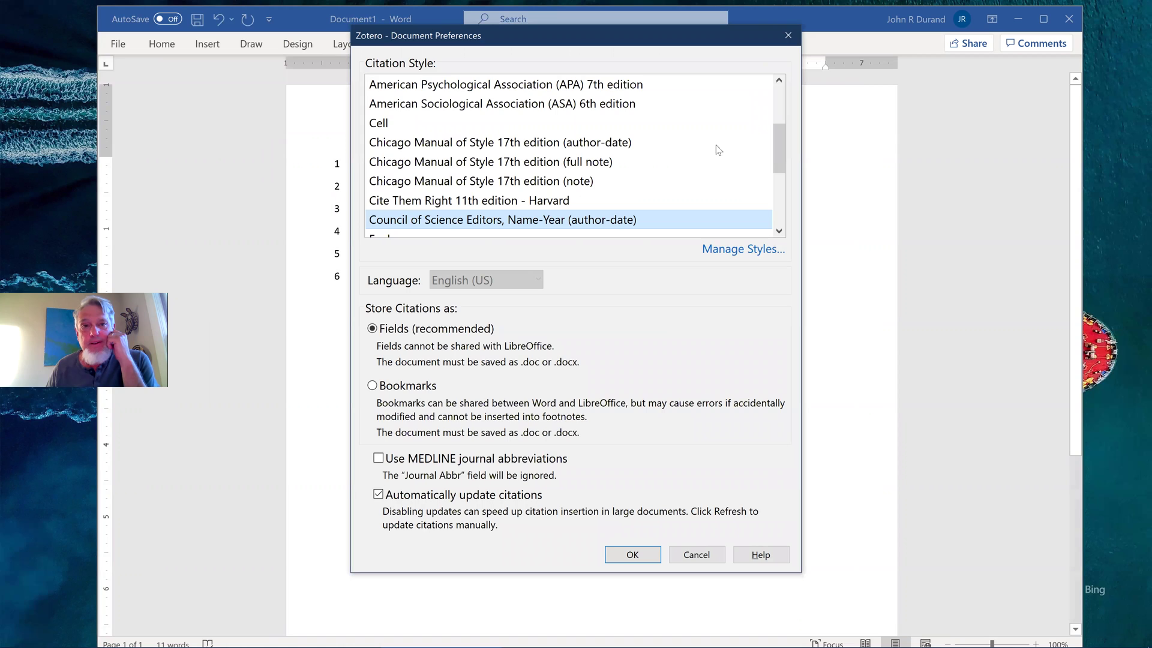
pyautogui.moveTo(775, 149); pyautogui.dragTo(786, 98)
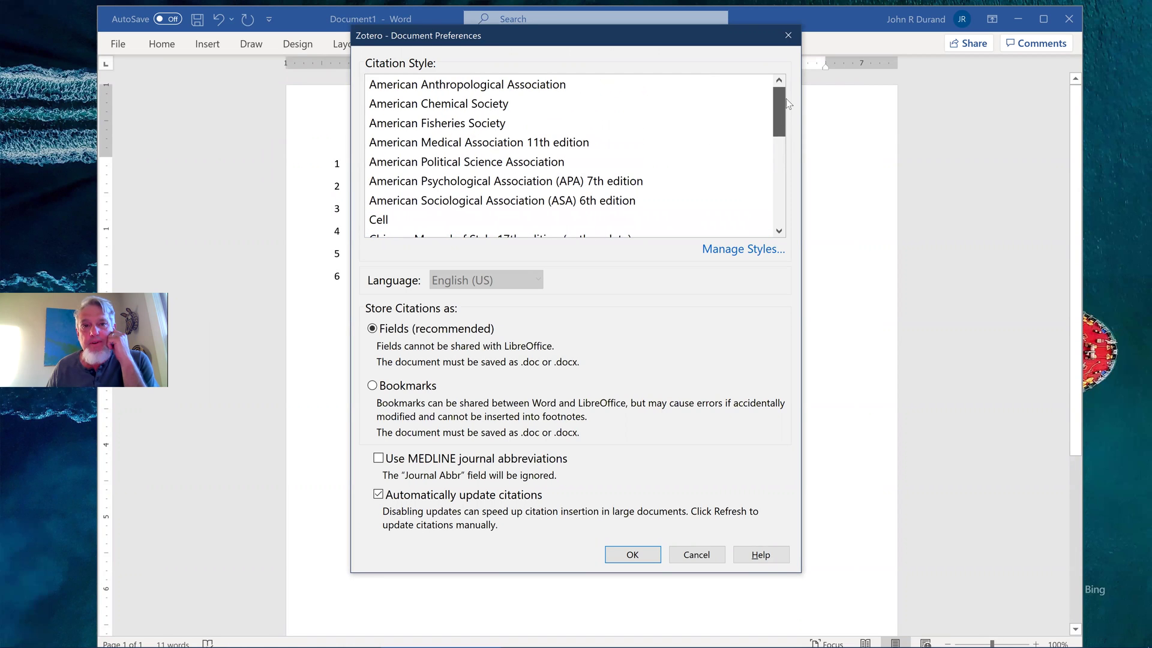
pyautogui.click(489, 126)
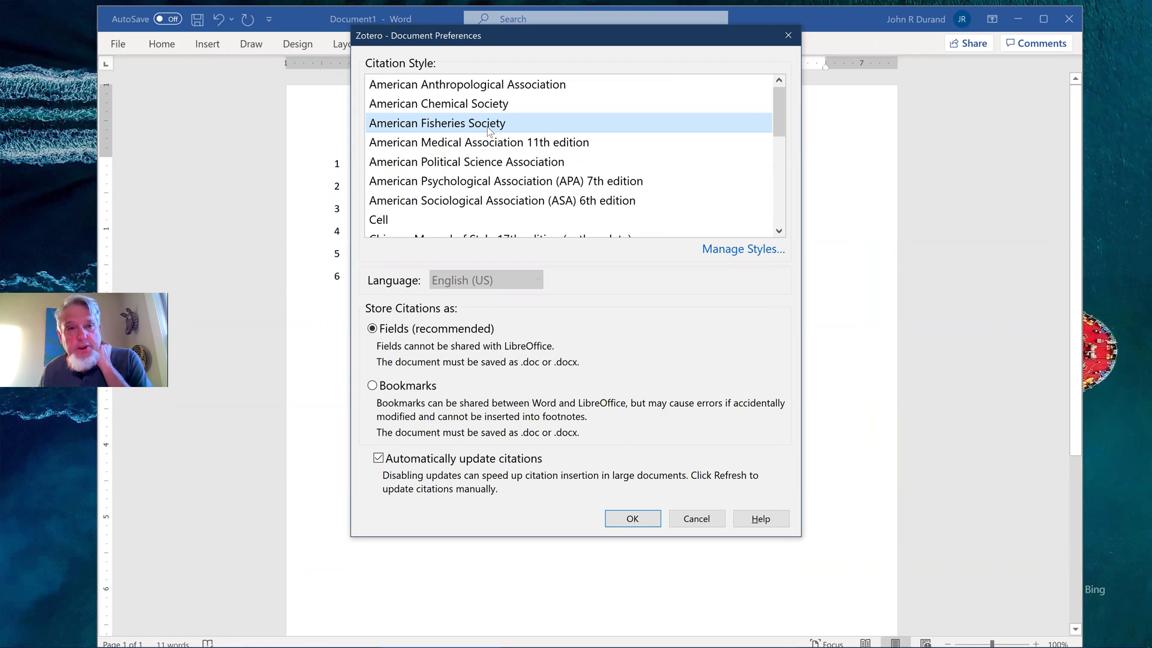
pyautogui.click(640, 524)
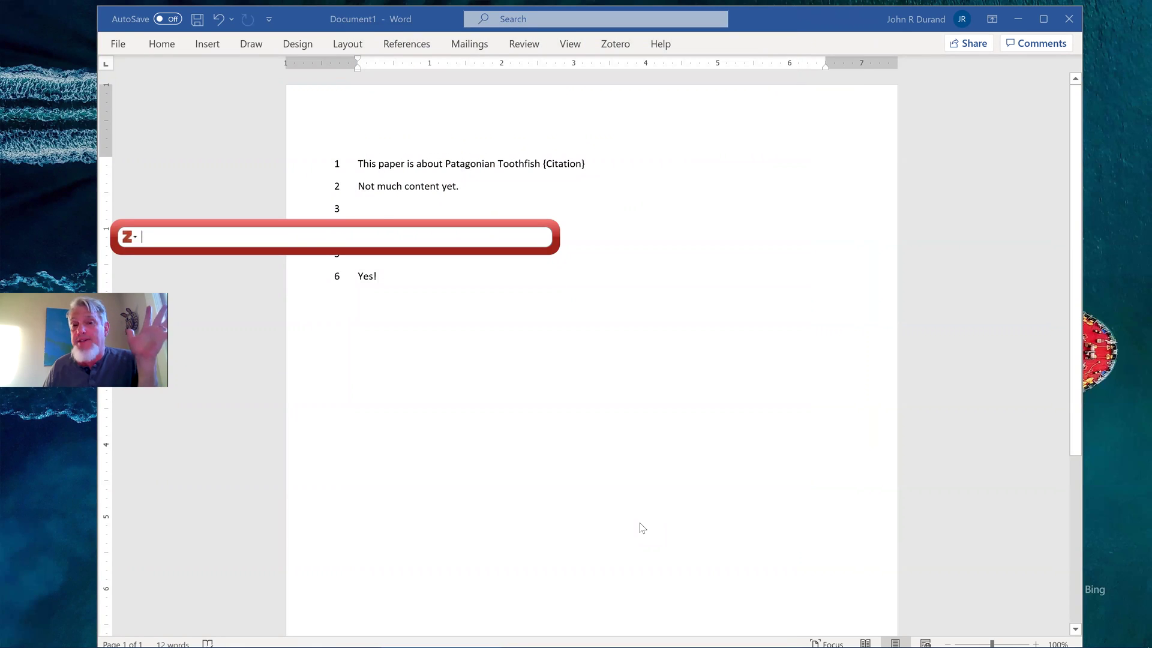
# Search 'patagonian tooth' and insert the Collins et al. 2010 review as line 1's citation
pyautogui.click(135, 237)
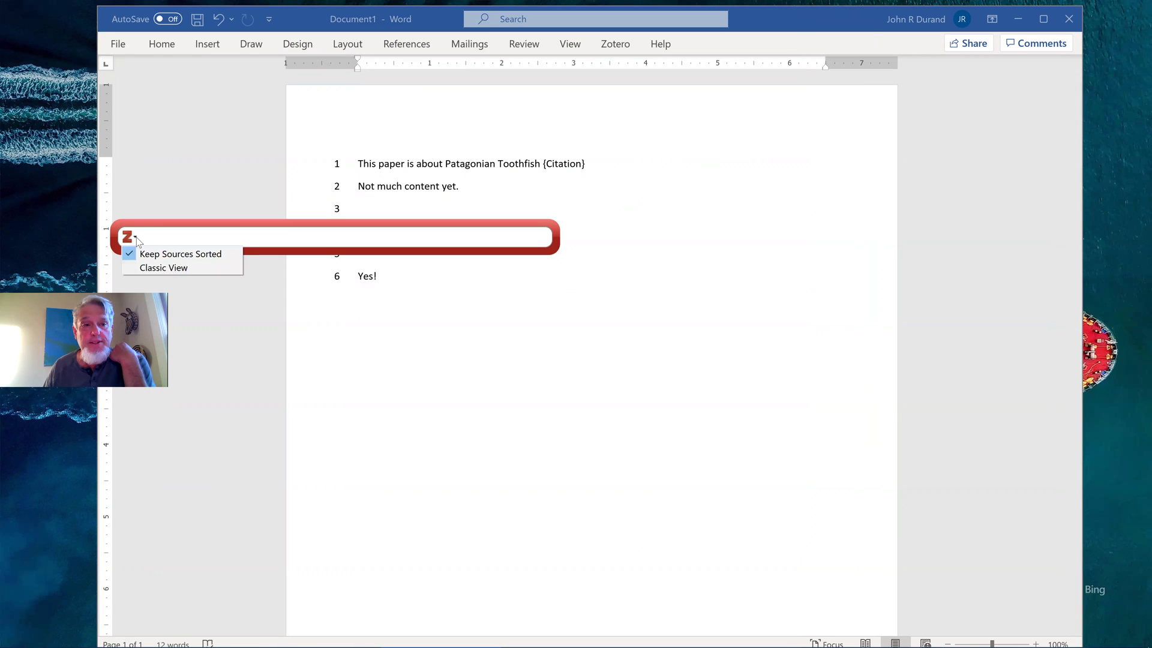
pyautogui.click(162, 243)
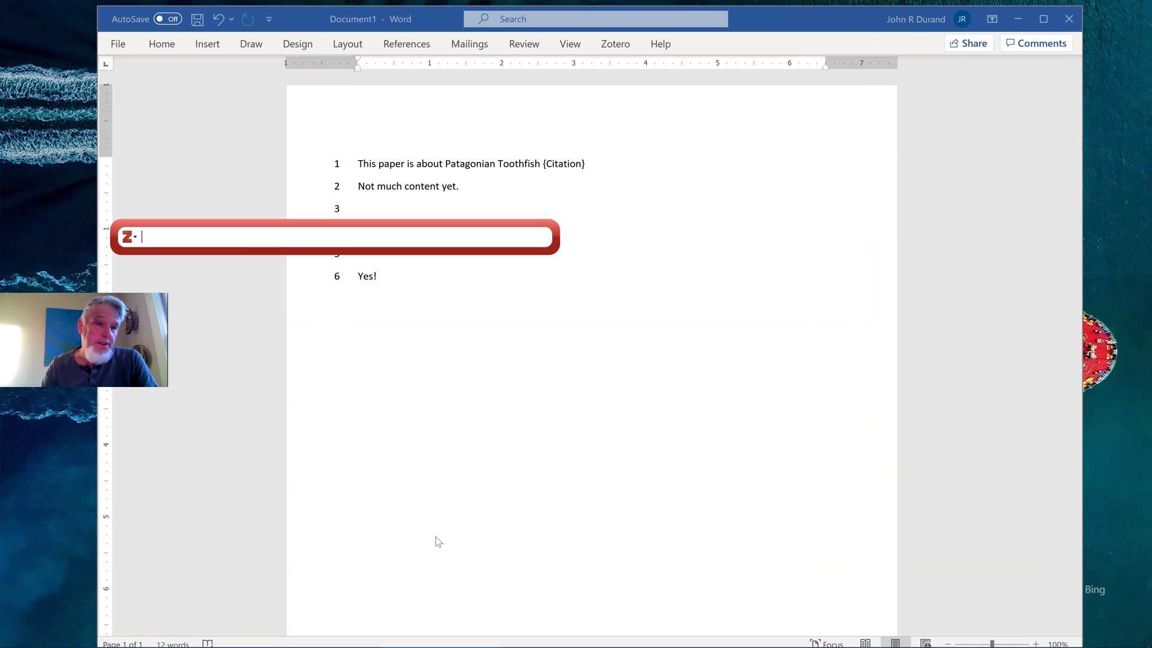
pyautogui.write('pata')
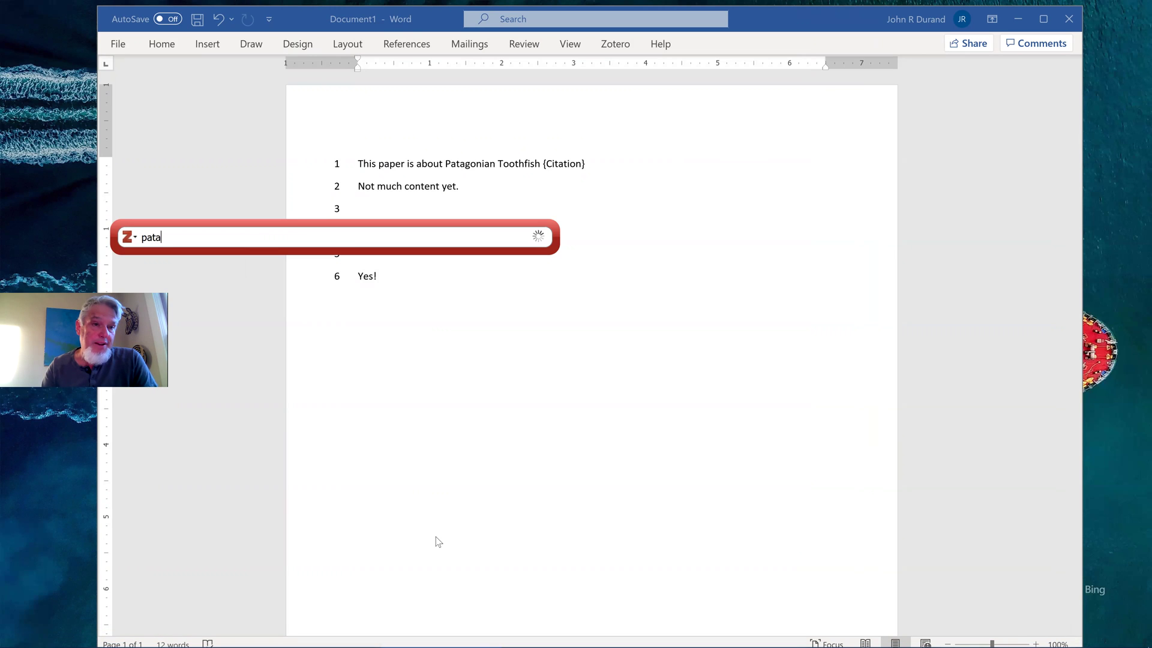
pyautogui.write('gonian')
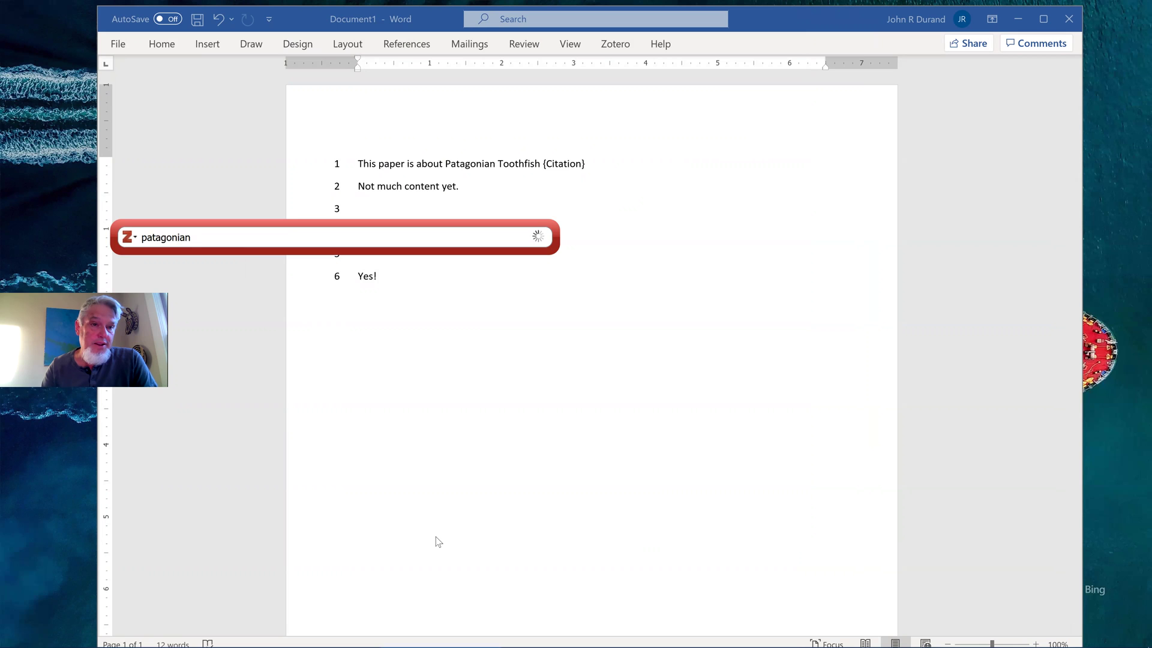
pyautogui.write(' tooth')
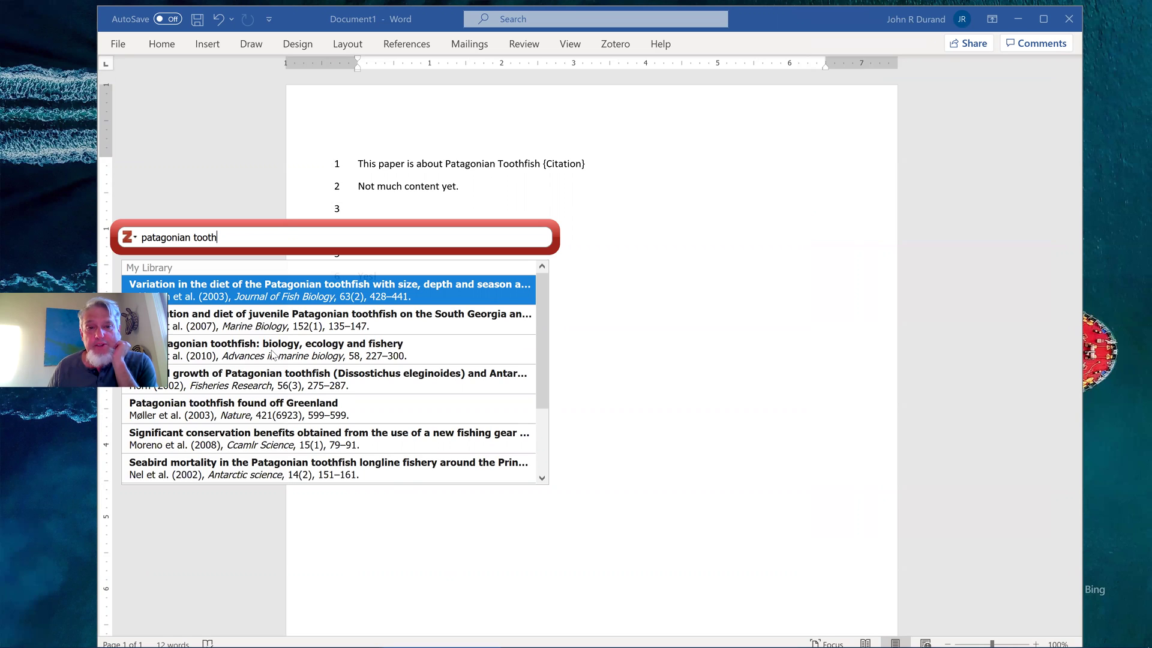
pyautogui.click(271, 352)
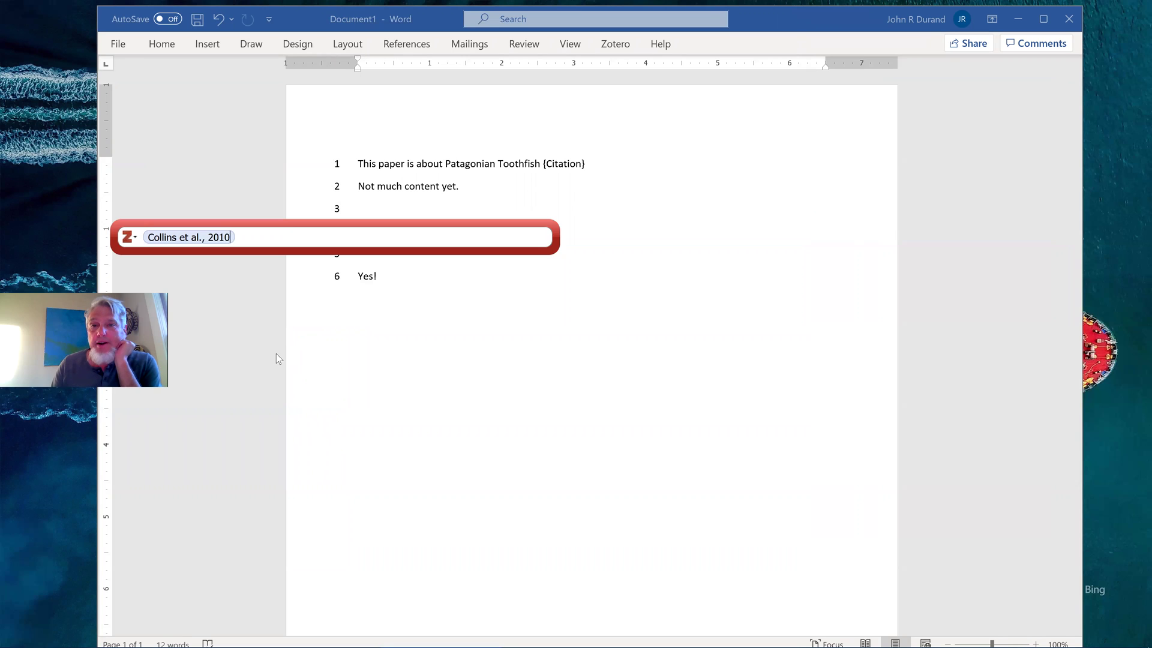
pyautogui.press('Return')
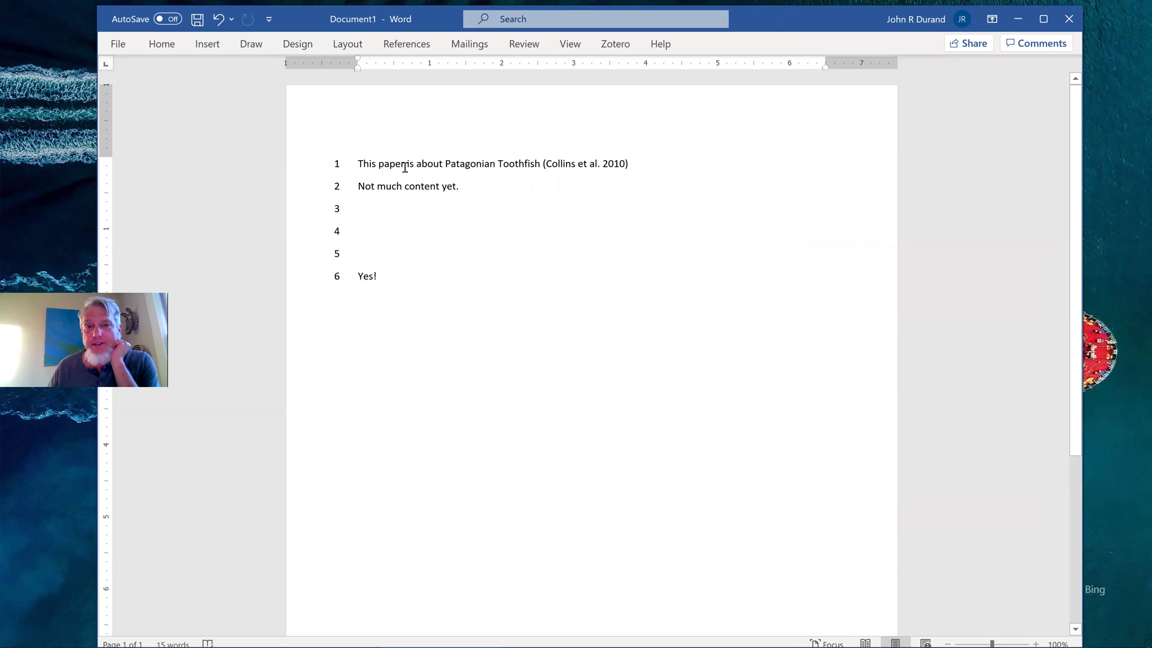
# Start a citation after line 2, search 'pat', then cancel it with Esc
pyautogui.click(461, 188)
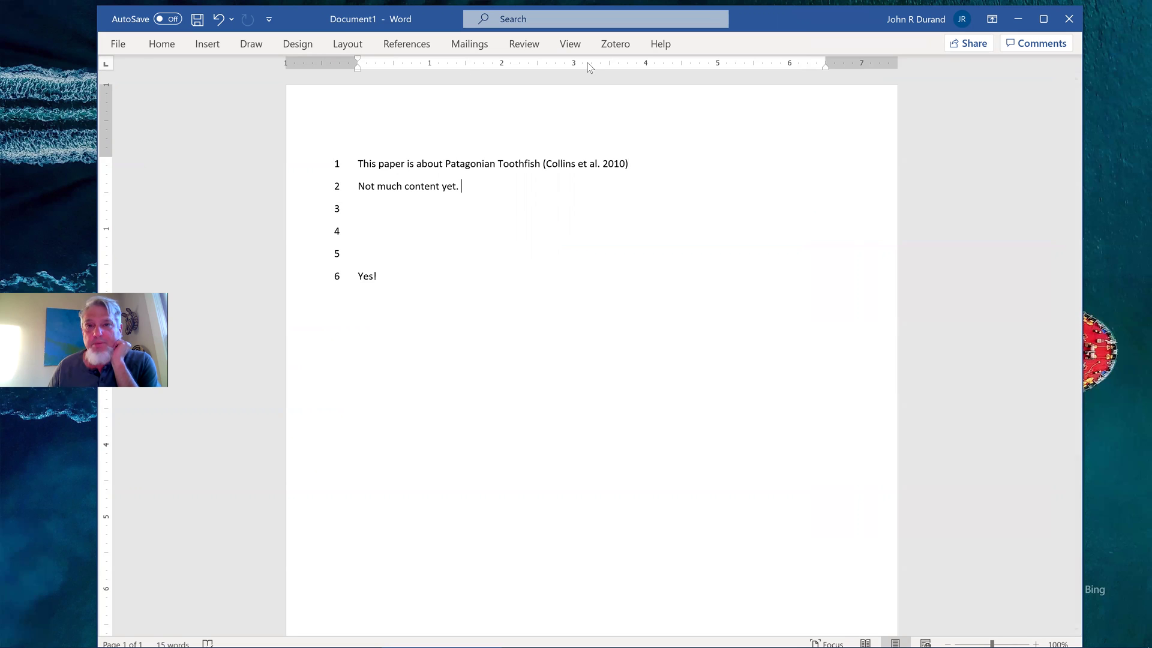
pyautogui.click(612, 48)
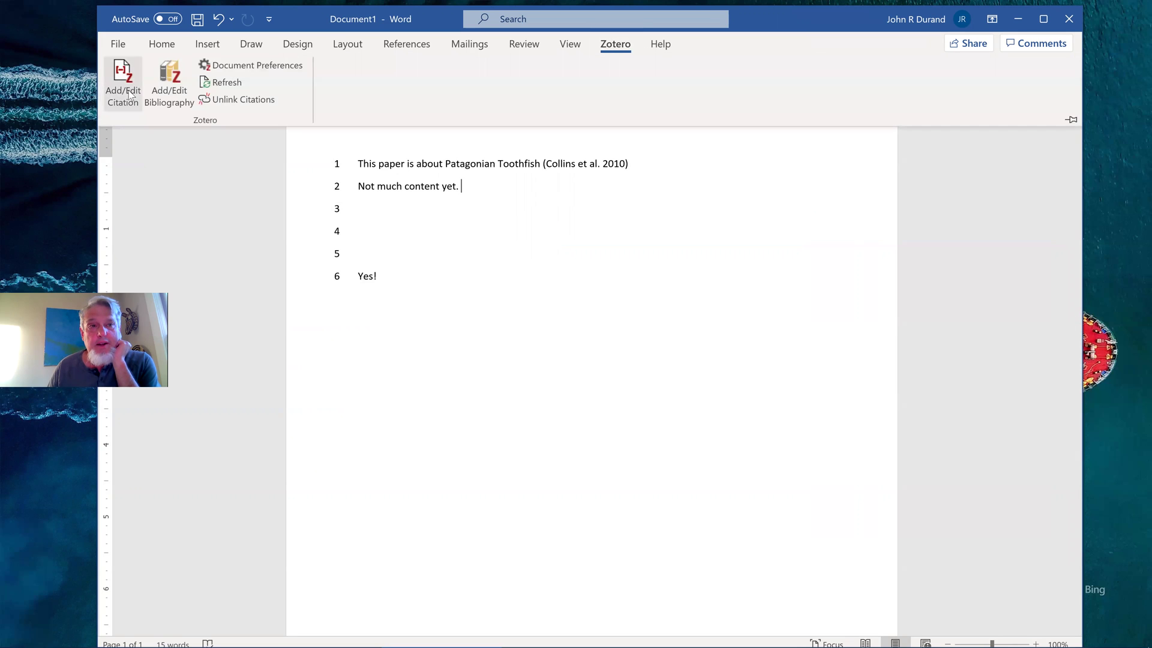
pyautogui.click(128, 90)
pyautogui.write('pat')
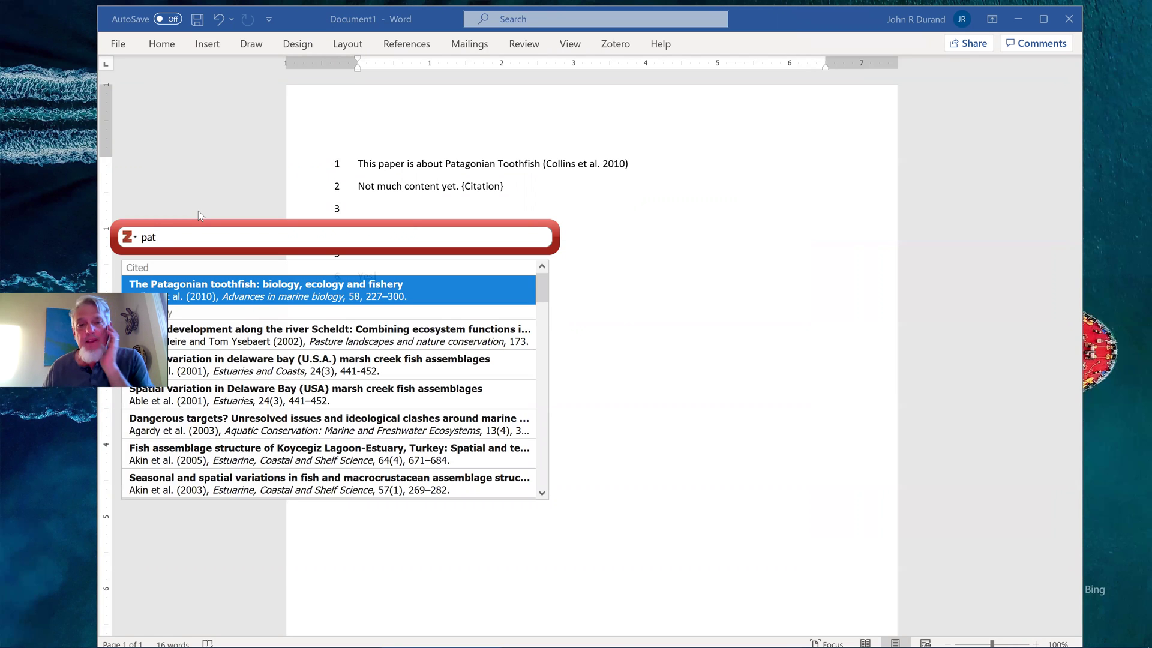
pyautogui.press('Escape')
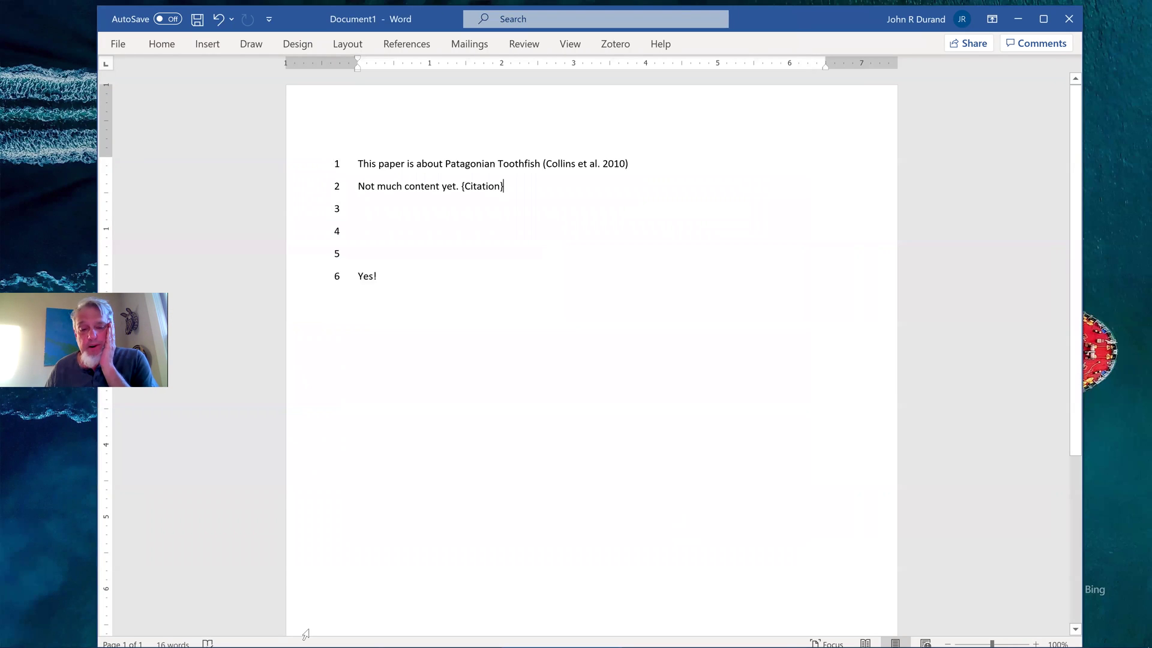
# Back in Word, close the leftover Quick Format Citation window
pyautogui.click(194, 636)
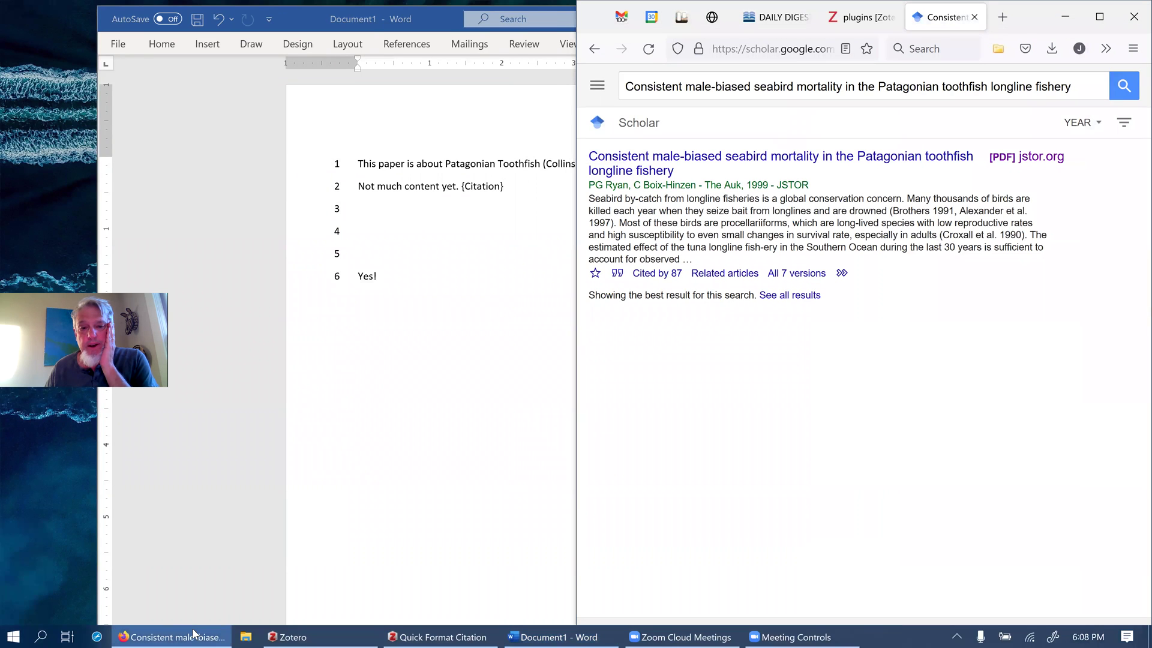
pyautogui.click(194, 635)
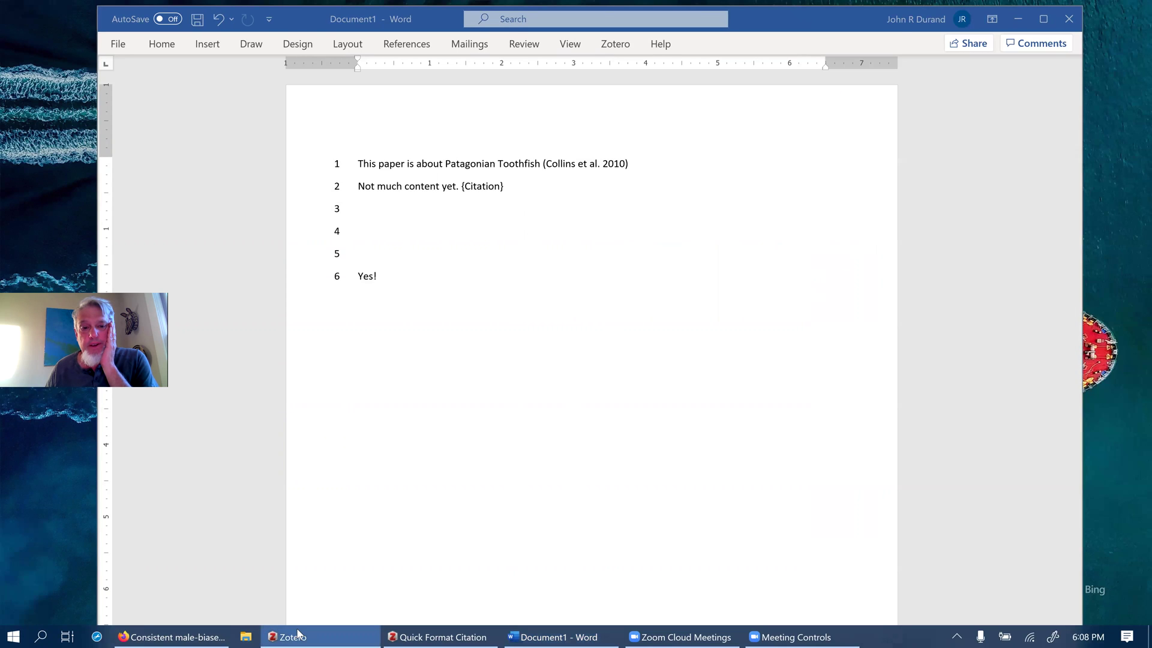
pyautogui.click(364, 634)
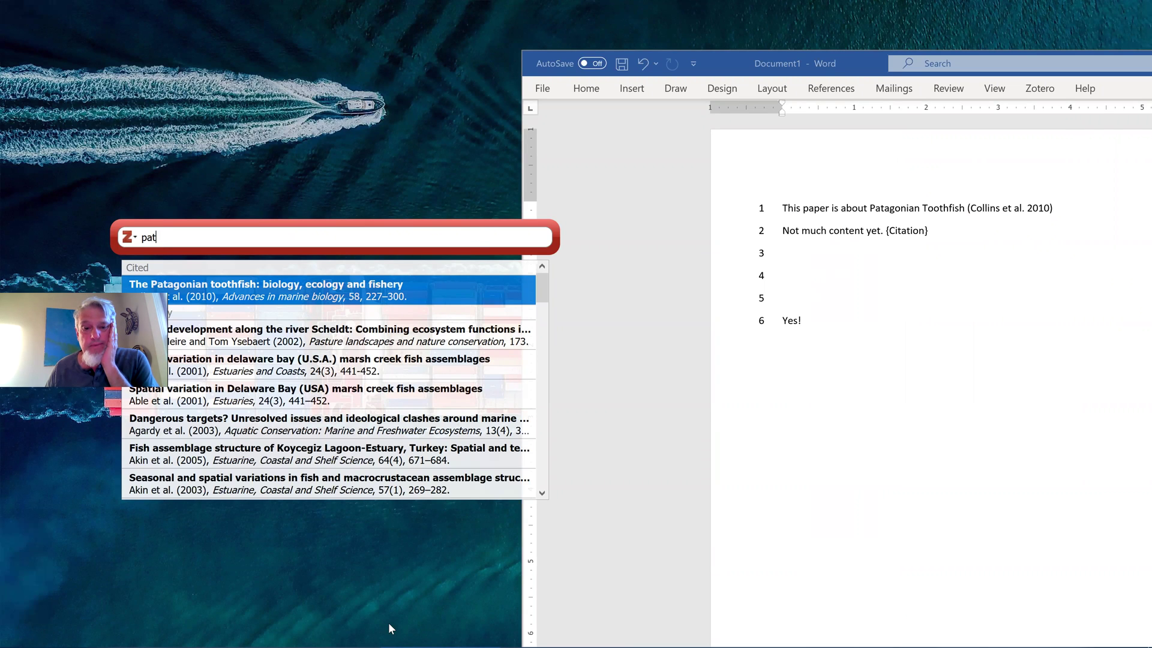
pyautogui.moveTo(398, 634)
pyautogui.press('super')
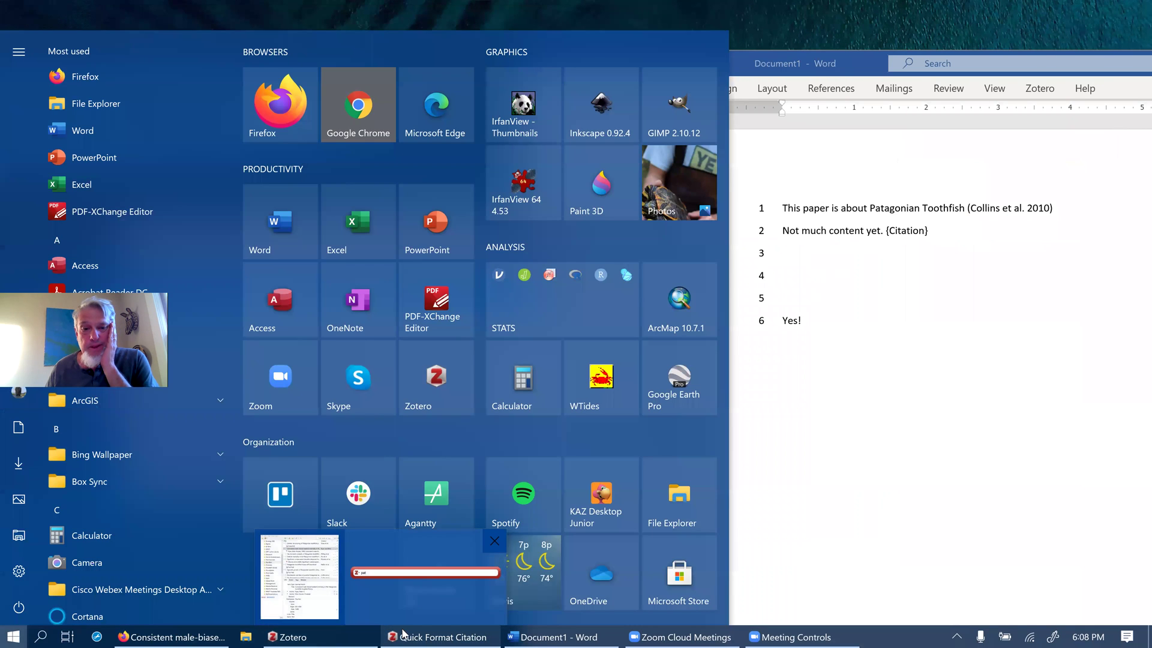
pyautogui.click(494, 543)
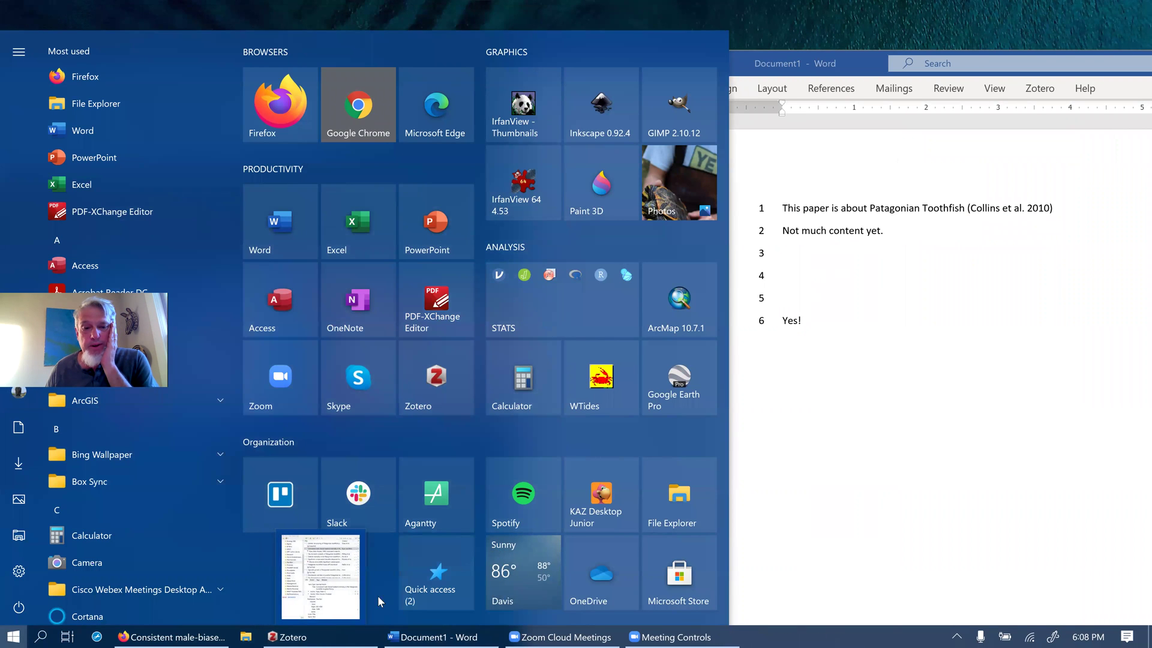
# Maximize Zotero to inspect the toothfish library items, then minimize it
pyautogui.click(327, 634)
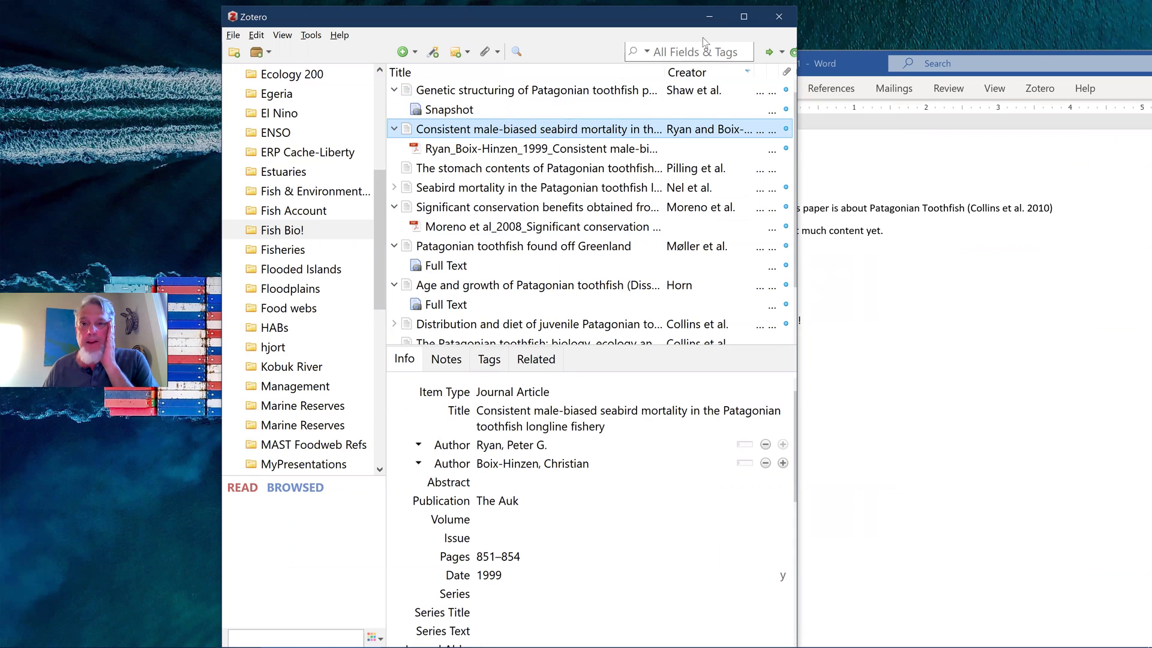
pyautogui.click(743, 20)
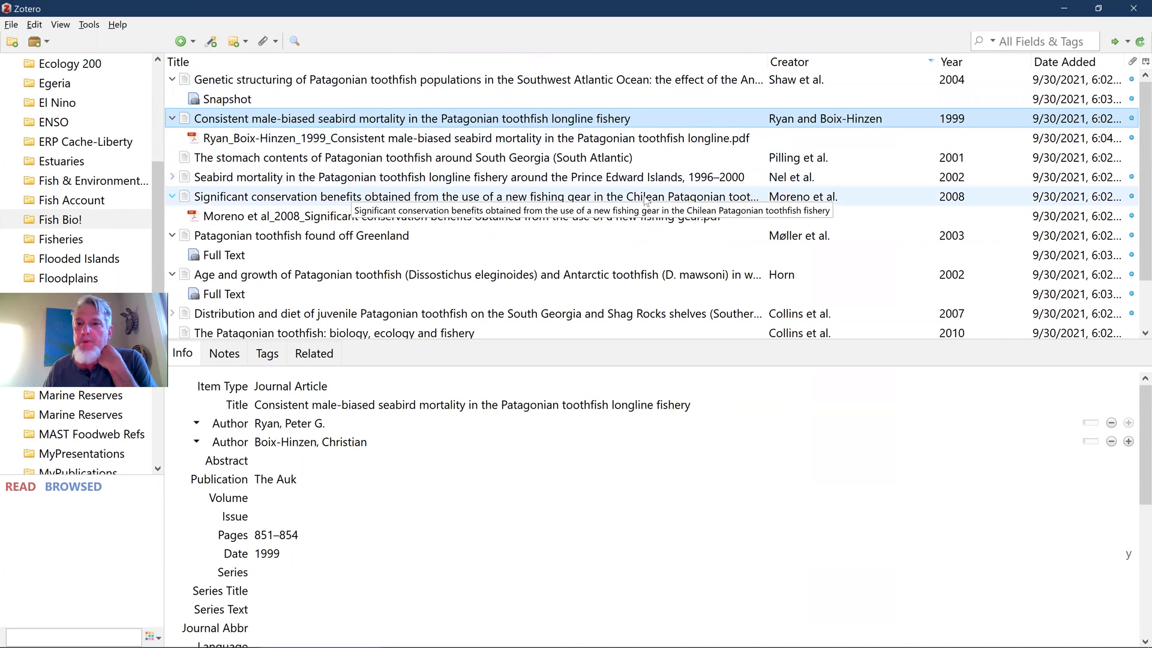
pyautogui.click(1064, 9)
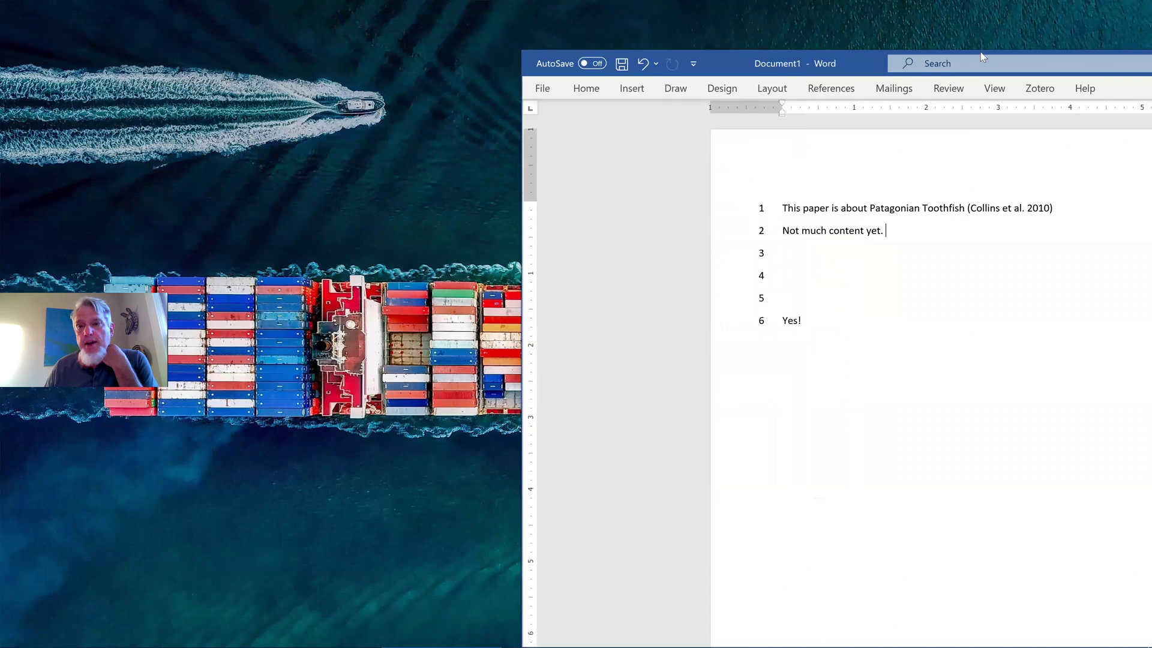
# Cite Nel et al. 2002 and Ryan and Boix-Hinzen 1999 via 'seabird' search; add blank lines after 'Yes!'
pyautogui.doubleClick(714, 60)
pyautogui.click(742, 47)
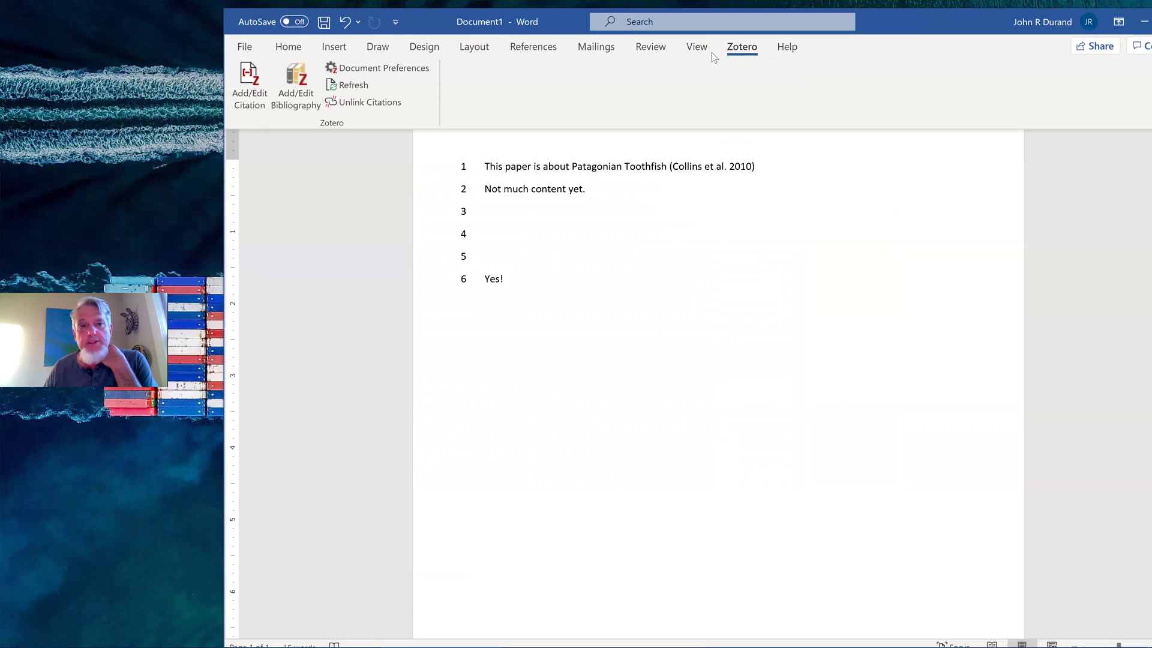
pyautogui.click(268, 98)
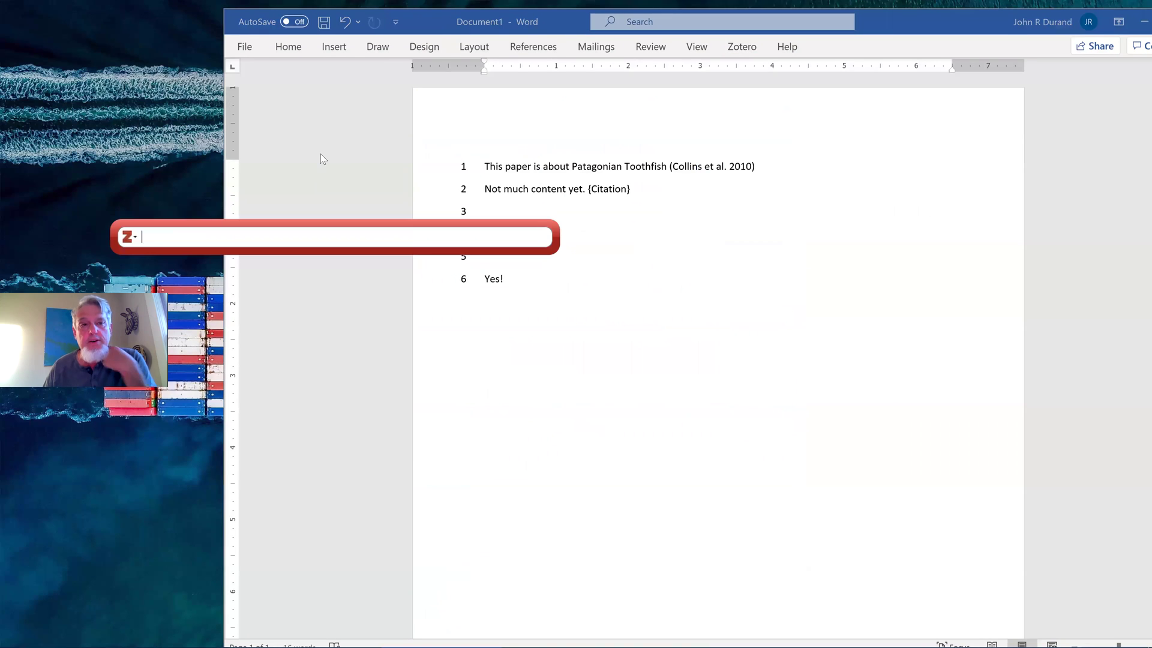
pyautogui.write('seabird')
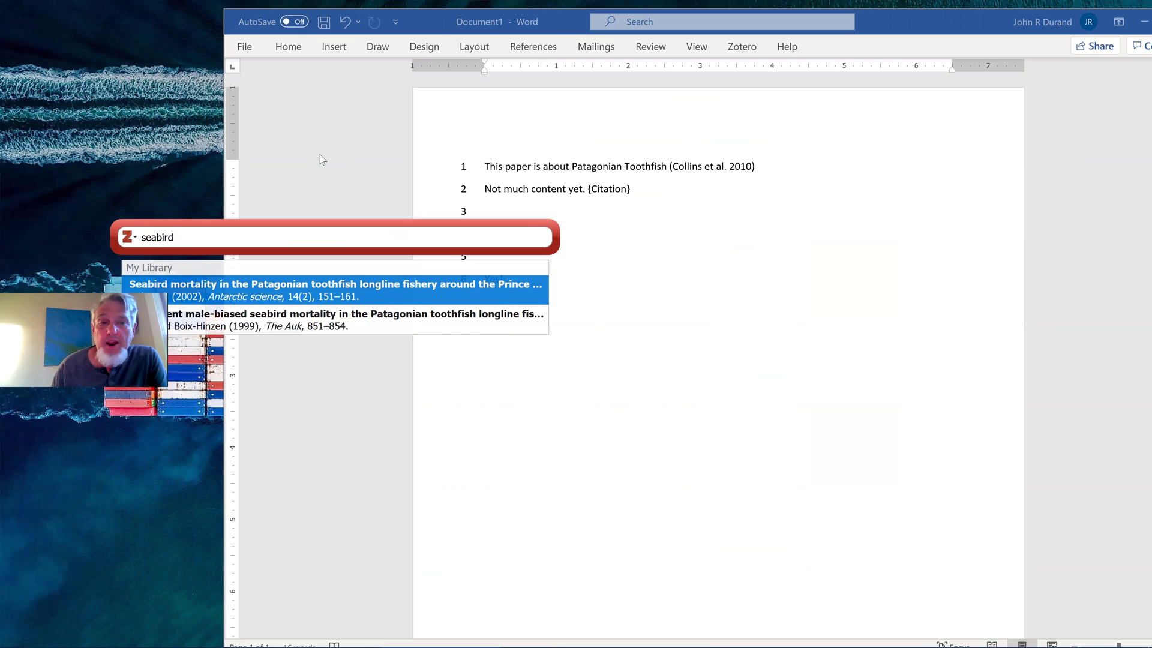
pyautogui.click(282, 298)
pyautogui.write('seabird')
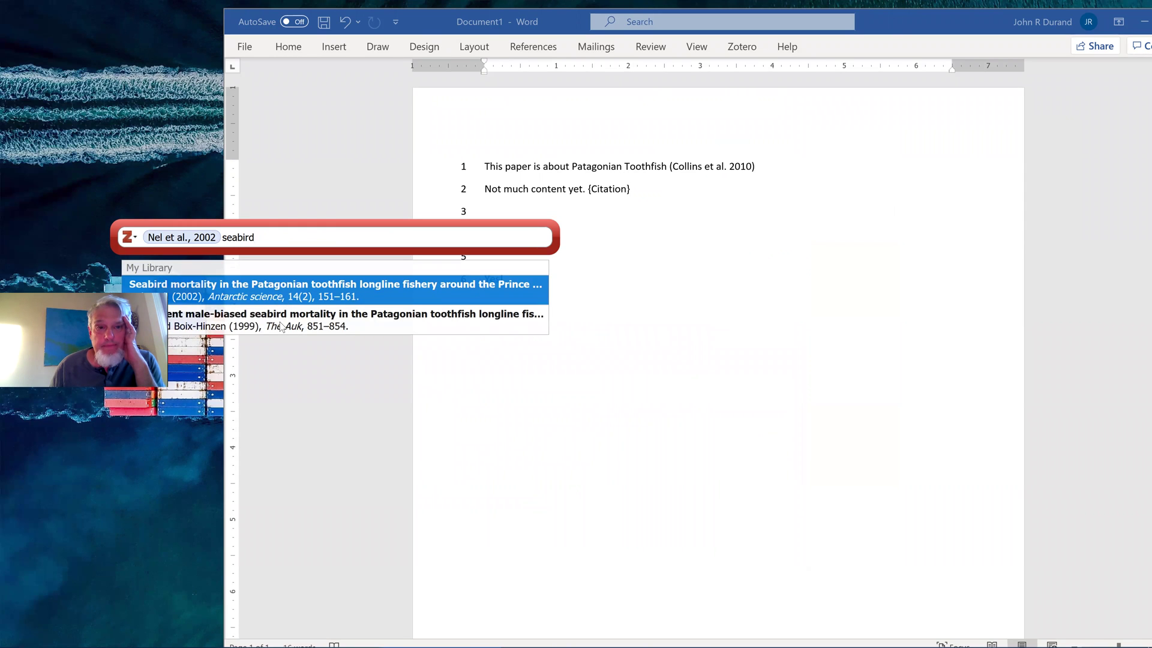
pyautogui.click(281, 325)
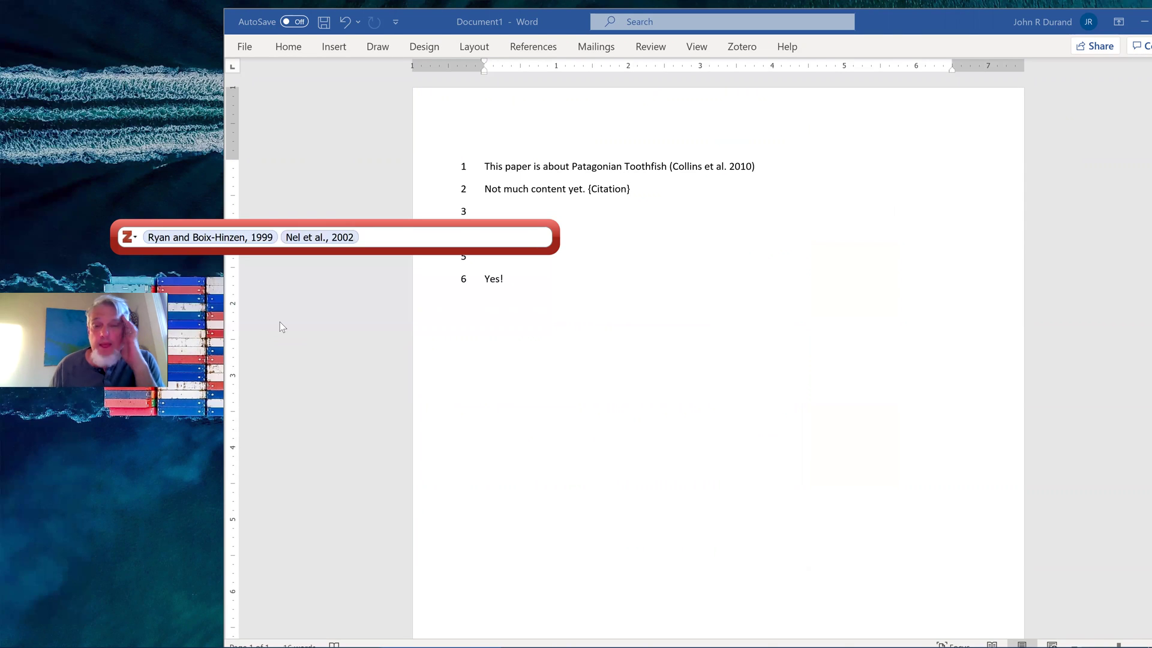
pyautogui.press('Return')
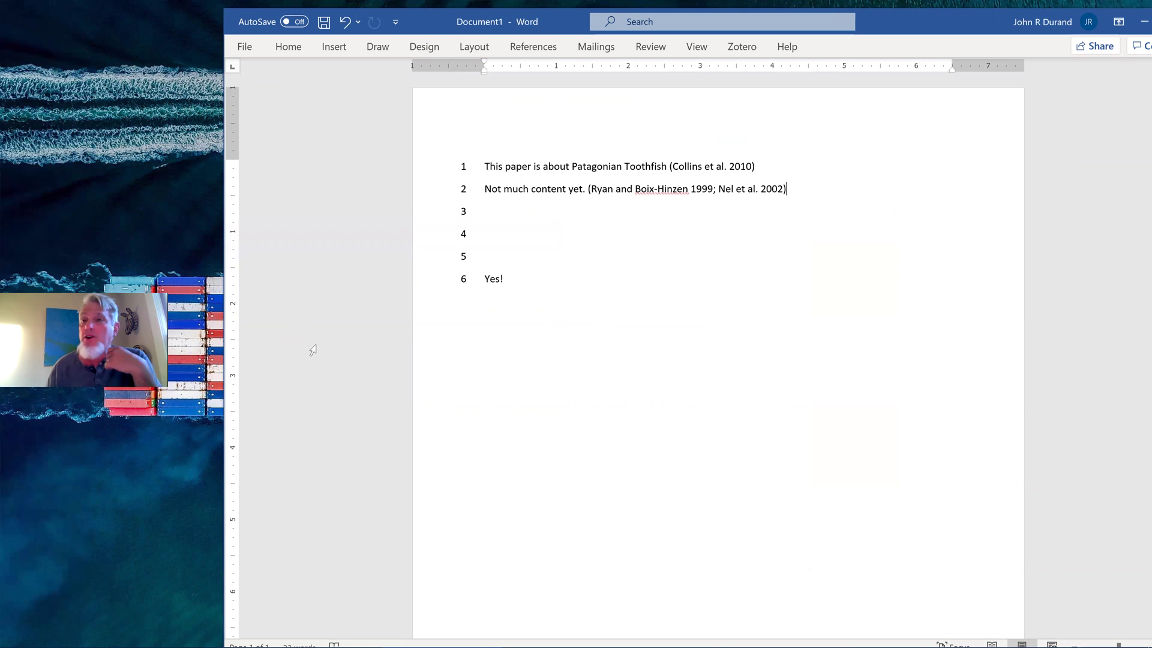
pyautogui.click(524, 278)
pyautogui.press('Return')
pyautogui.press('Return')
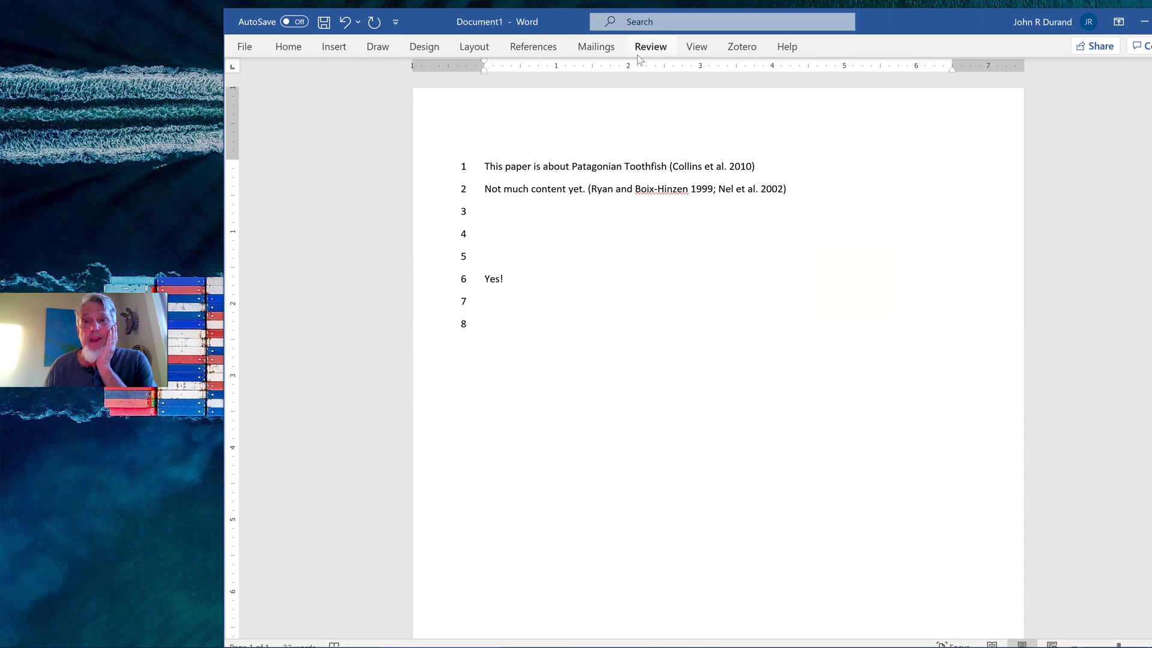
# Insert the Zotero bibliography at line 8 with Add/Edit Bibliography
pyautogui.click(740, 48)
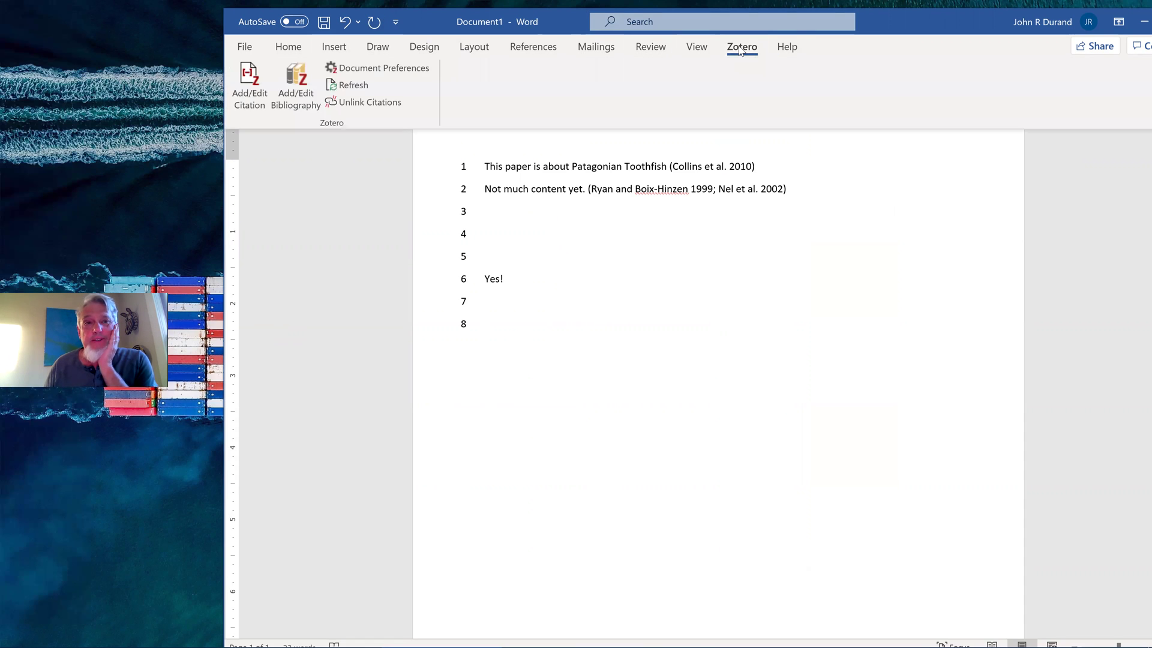
pyautogui.click(295, 95)
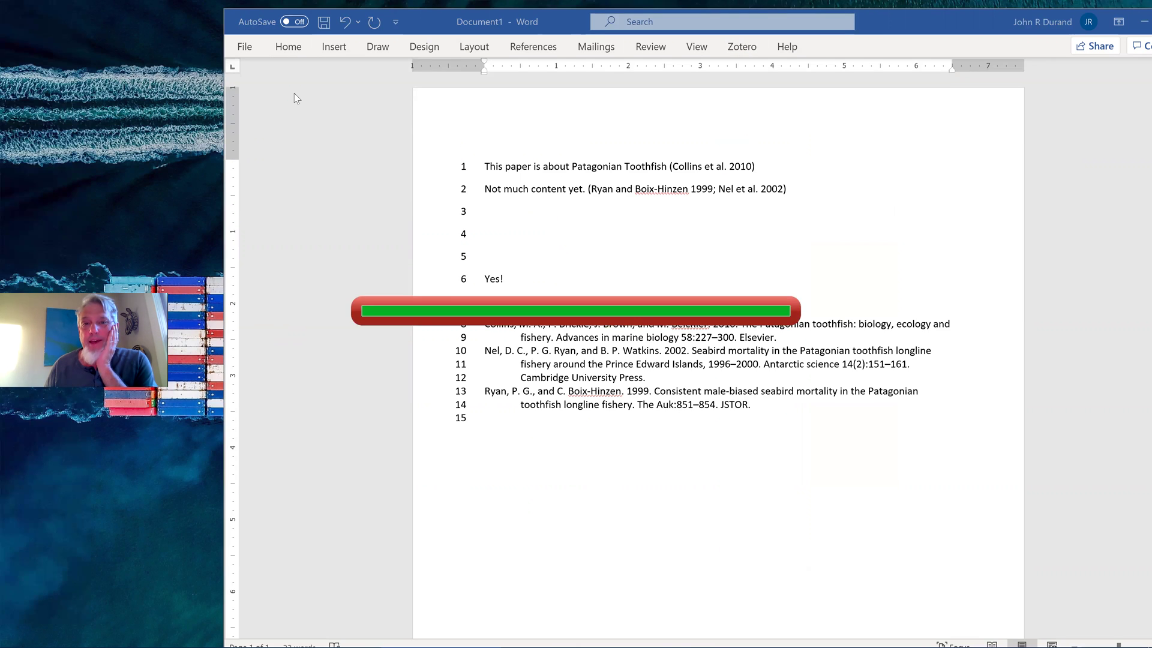